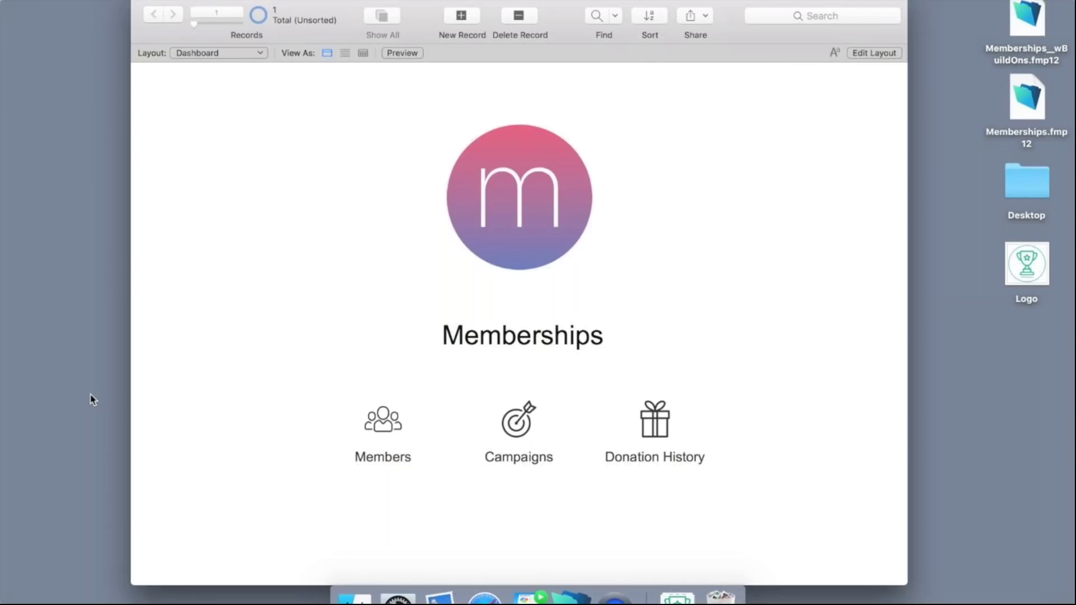
Open the Campaigns list from the dashboard and glance at the Export As format choices.
left_click(511, 427)
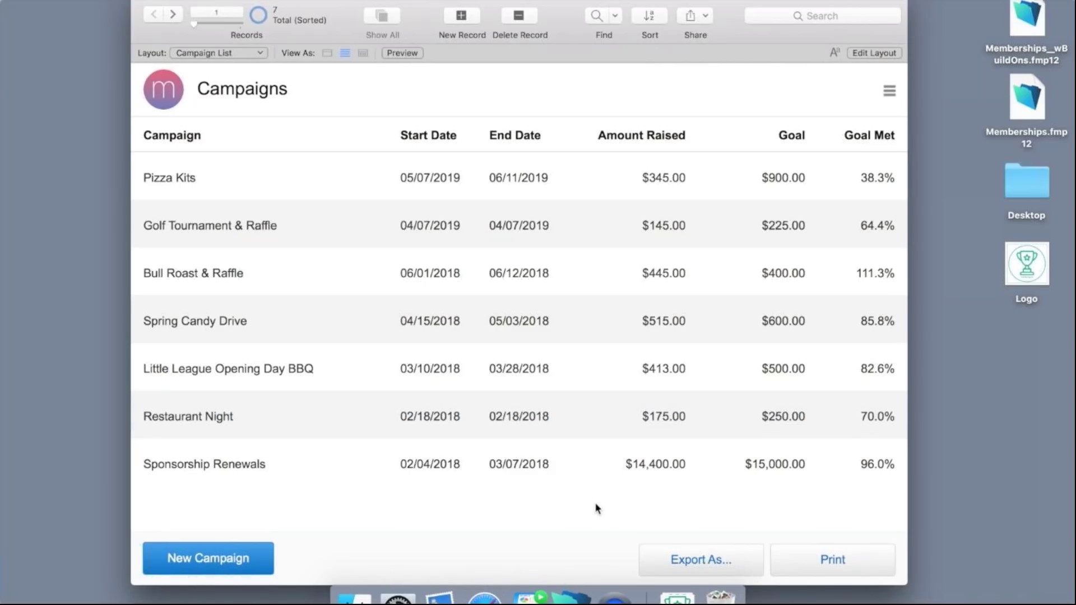
left_click(655, 551)
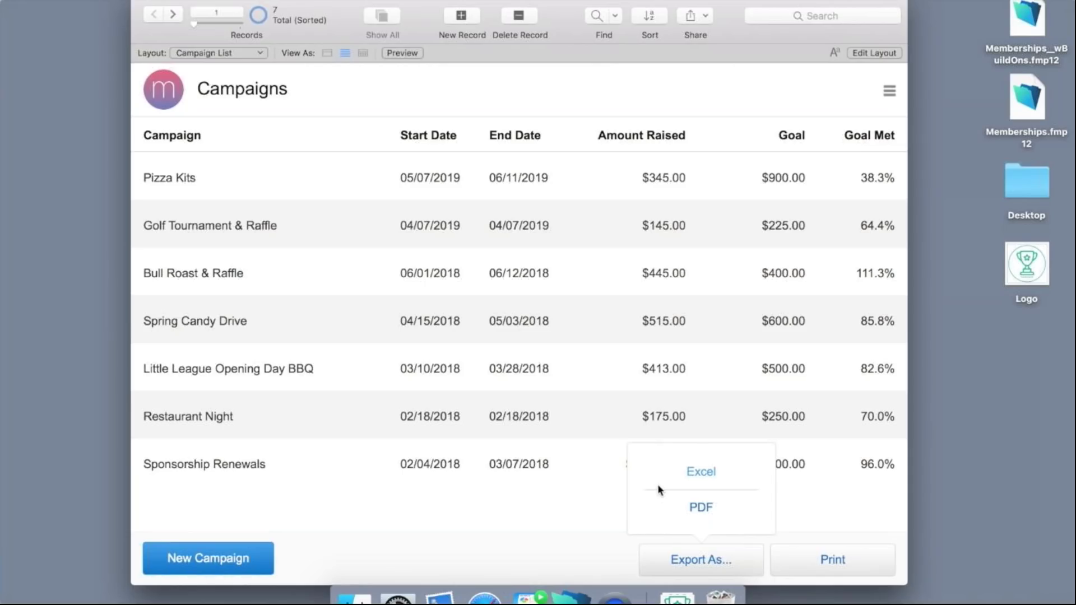
left_click(510, 546)
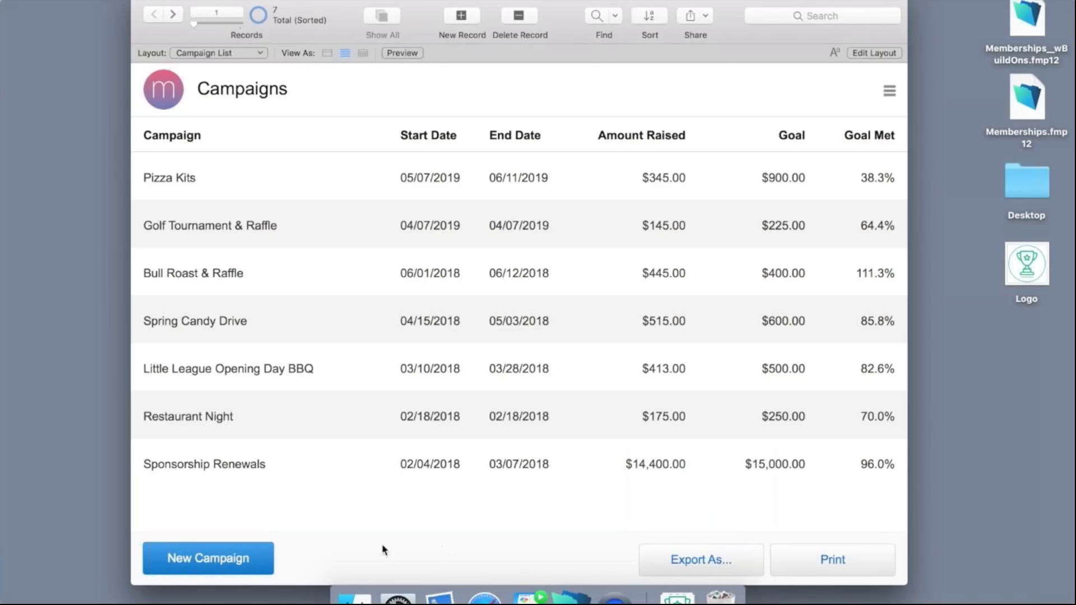
Create the Sponsorship Renewal campaign dated 04/22/2019 to 07/22/2019 with a goal of 8,000.
left_click(245, 558)
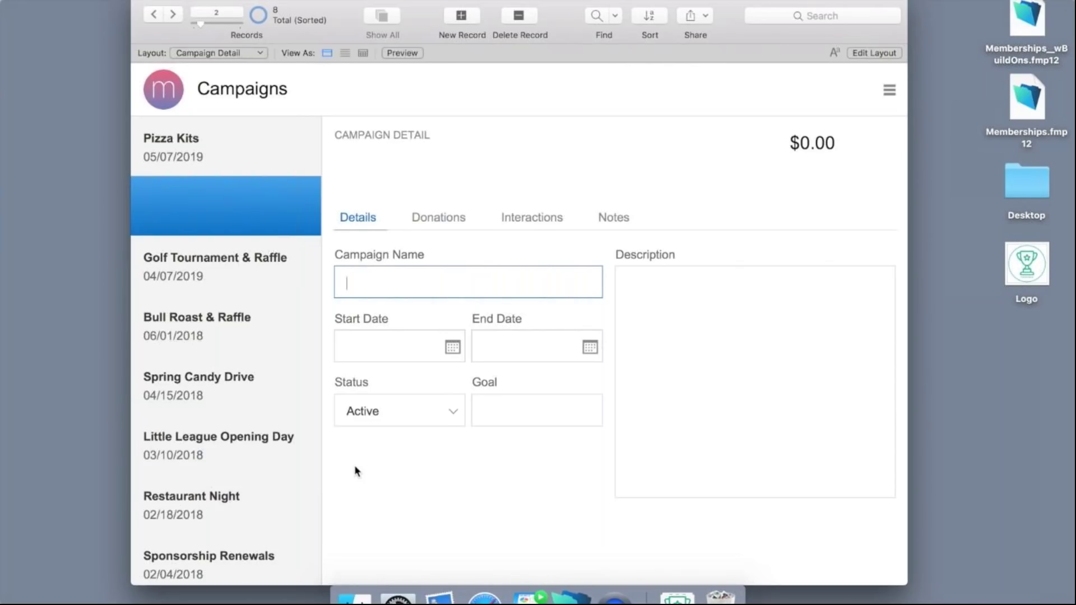
type("Sponsorship Renewal")
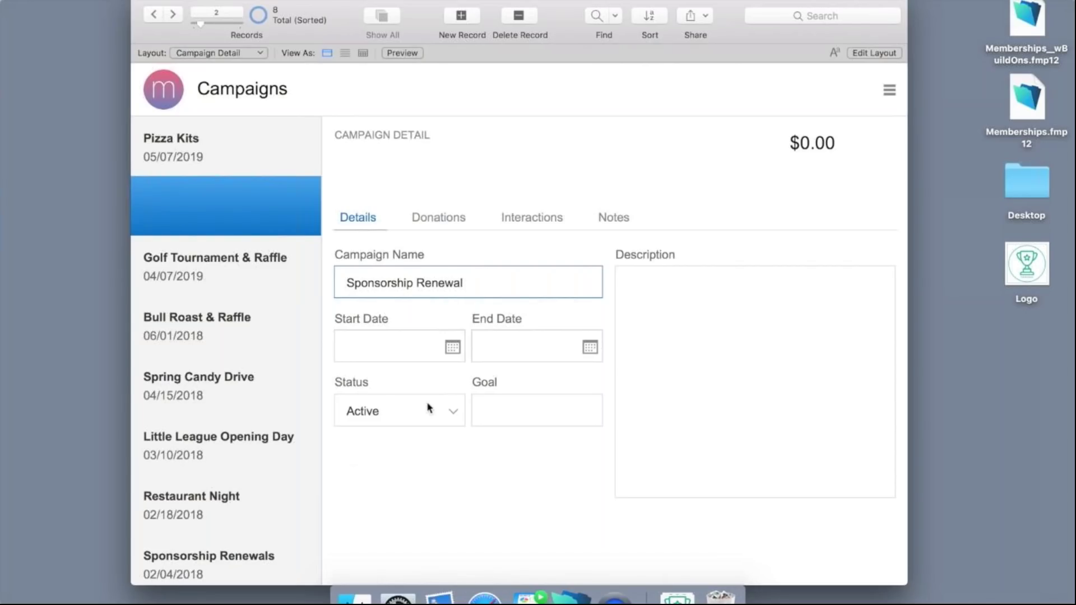
left_click(453, 348)
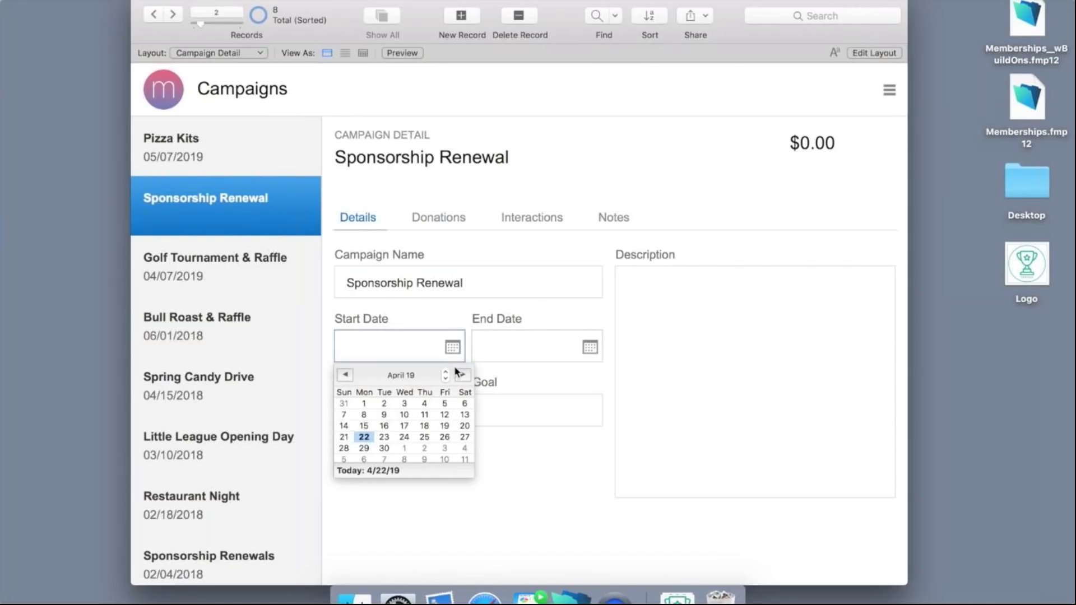
left_click(364, 438)
left_click(590, 348)
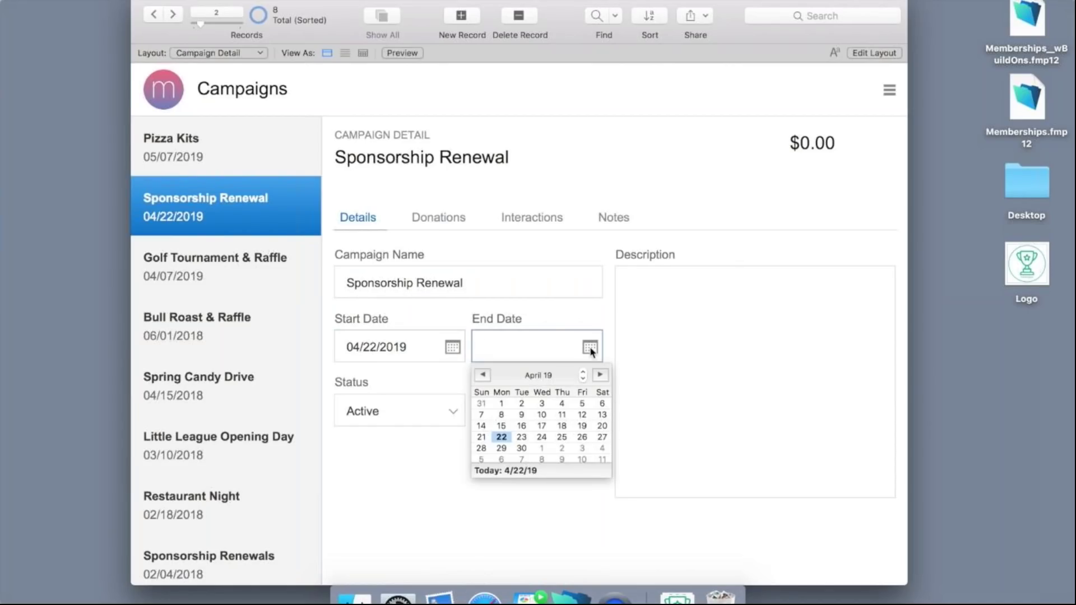
left_click(600, 374)
left_click(599, 375)
left_click(600, 375)
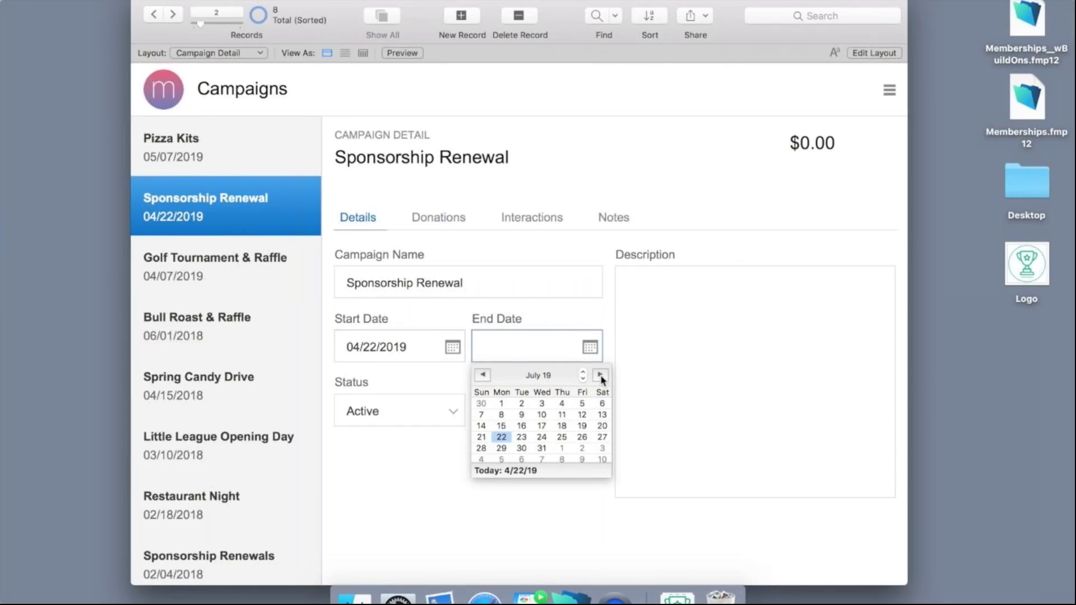
left_click(502, 437)
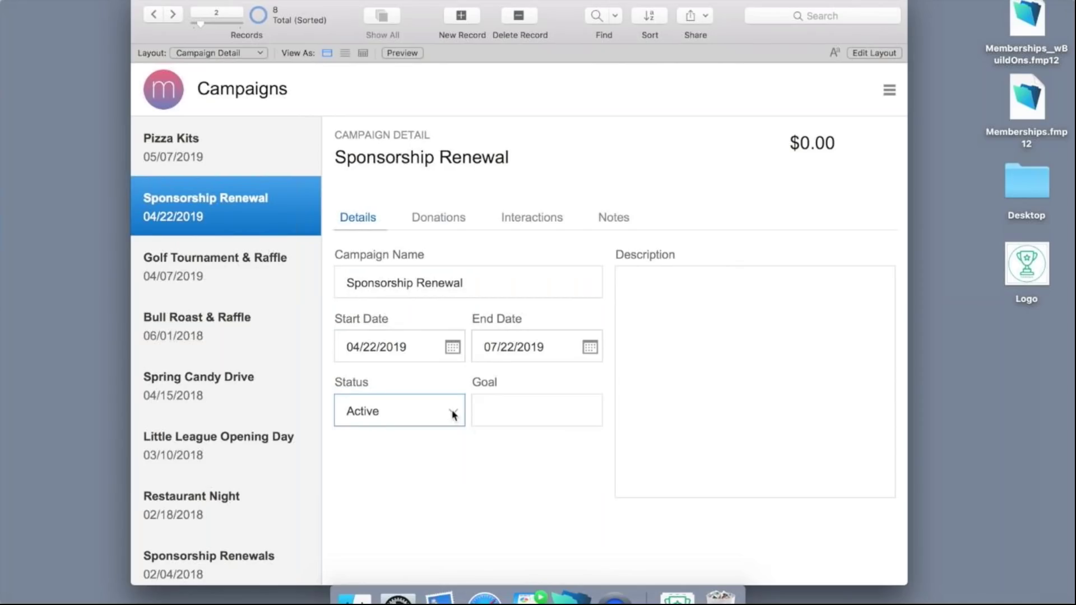
left_click(495, 411)
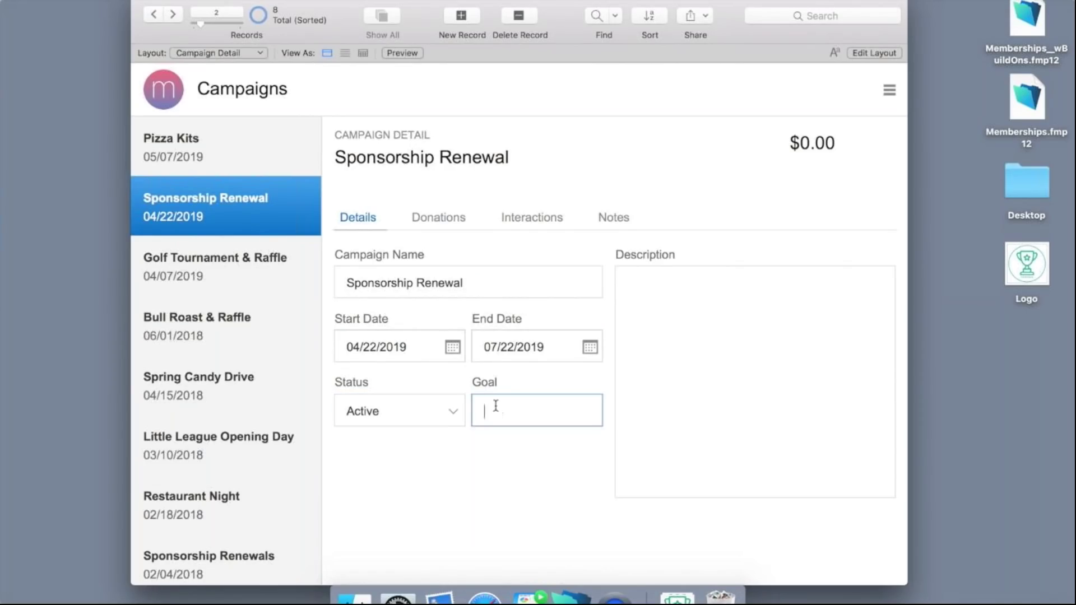
type("8,000")
left_click(495, 451)
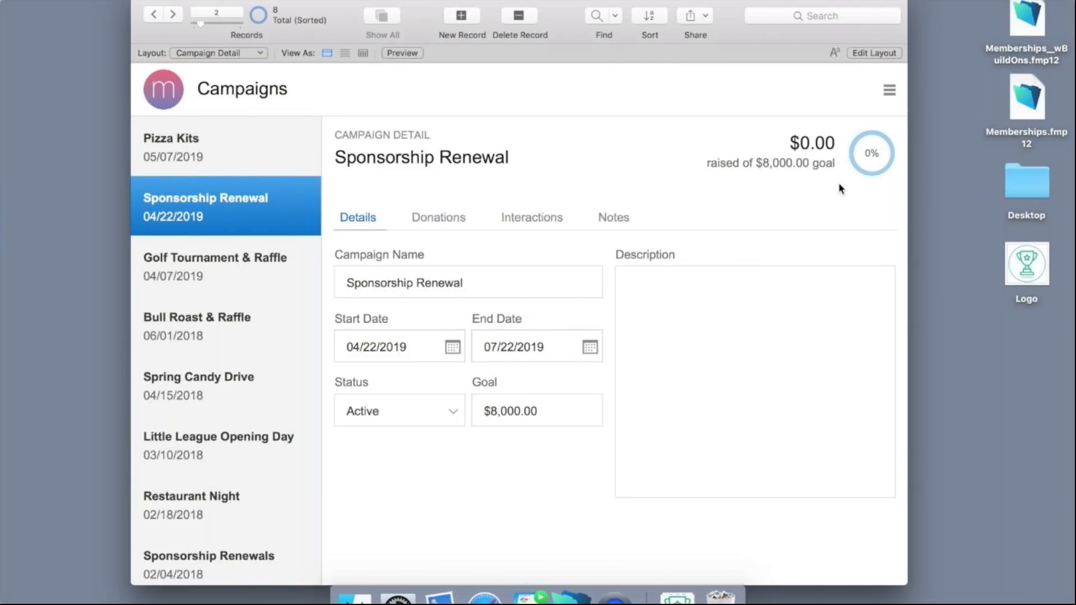
On the Donations tab, add a $400 donation from Blue Hills Winery.
left_click(431, 218)
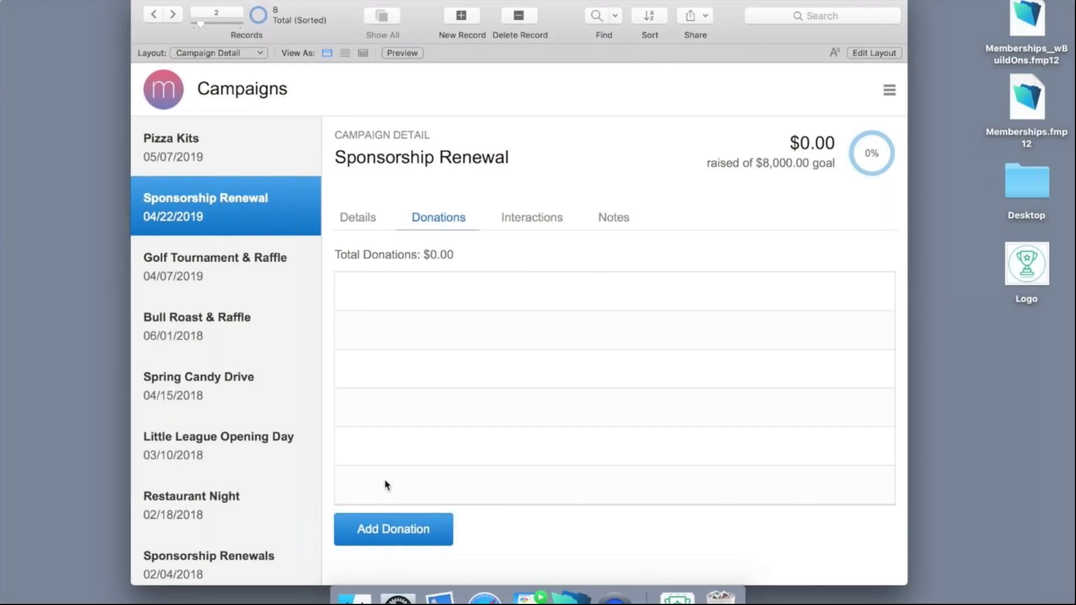
left_click(391, 530)
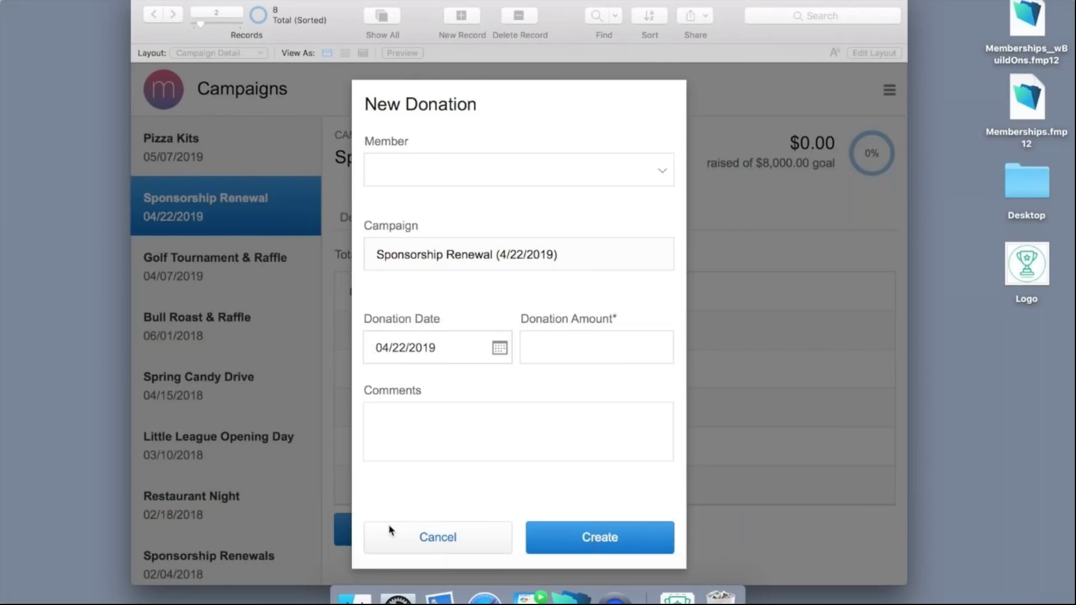
left_click(479, 178)
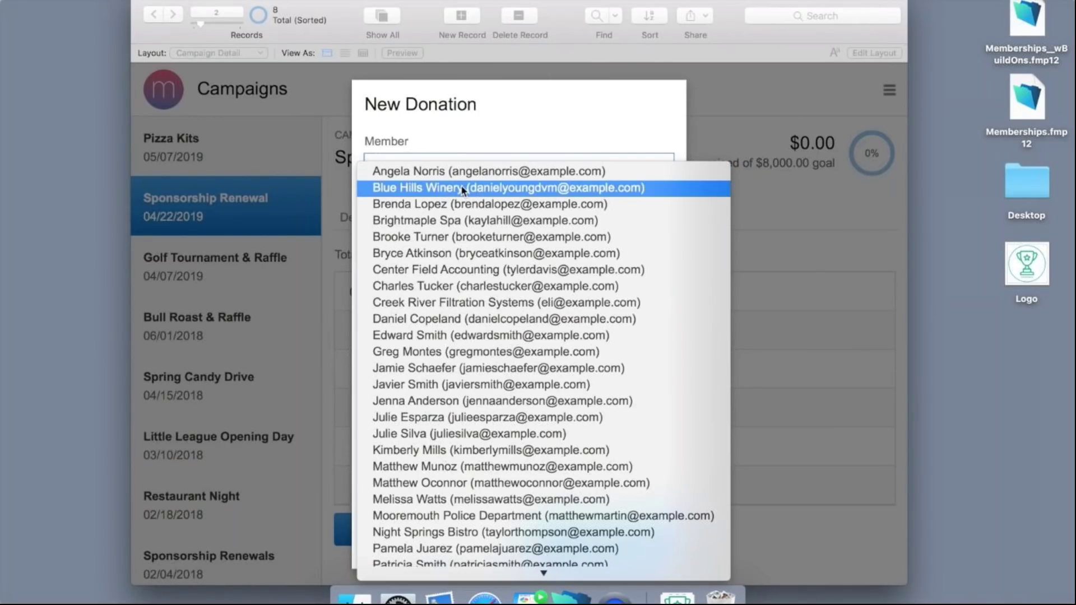
left_click(463, 190)
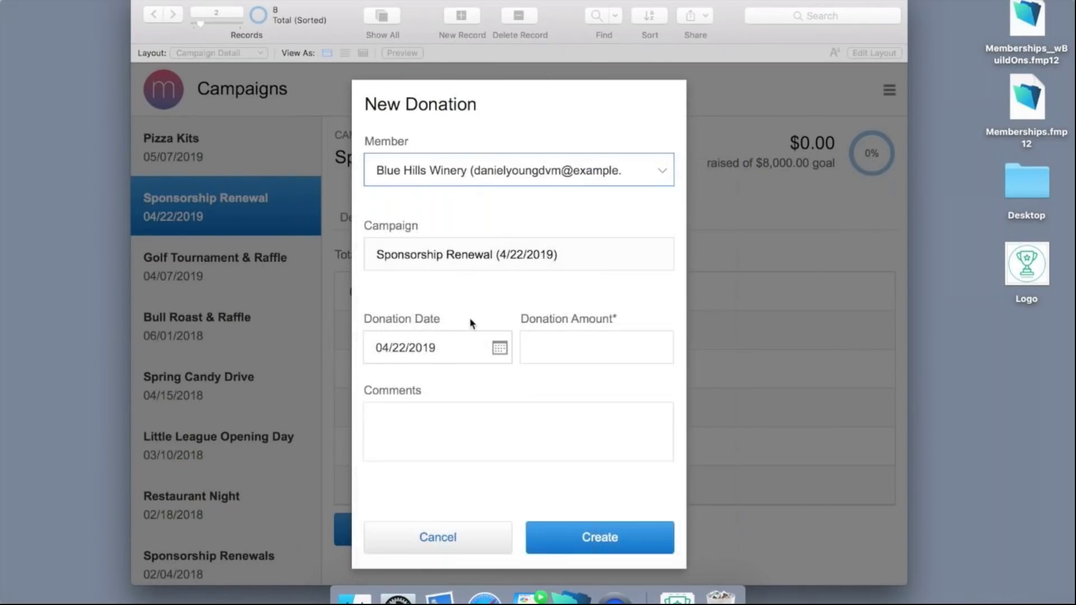
left_click(533, 346)
type("400")
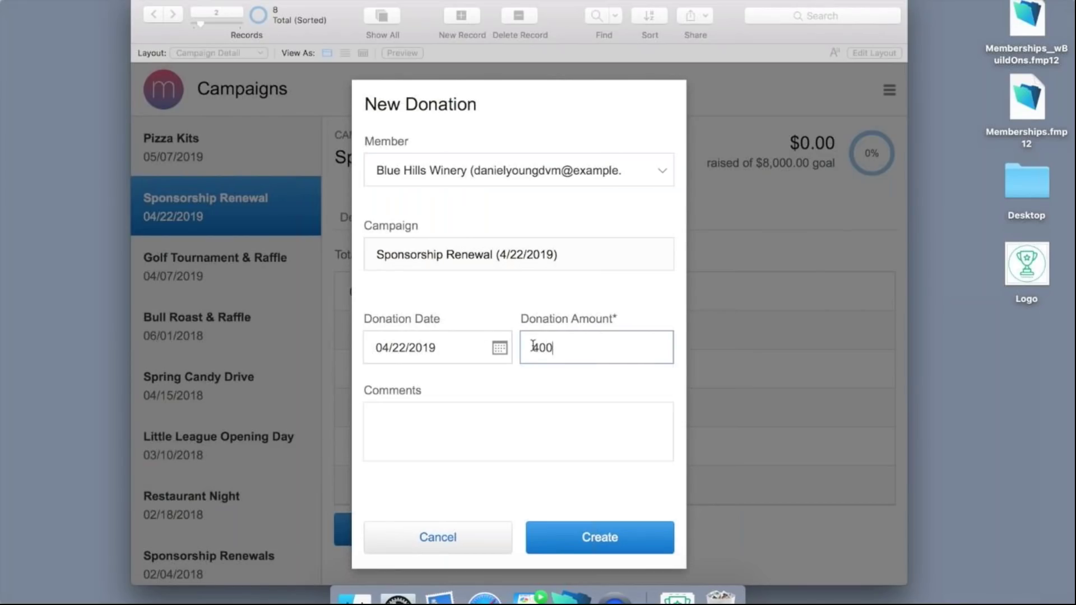
left_click(522, 379)
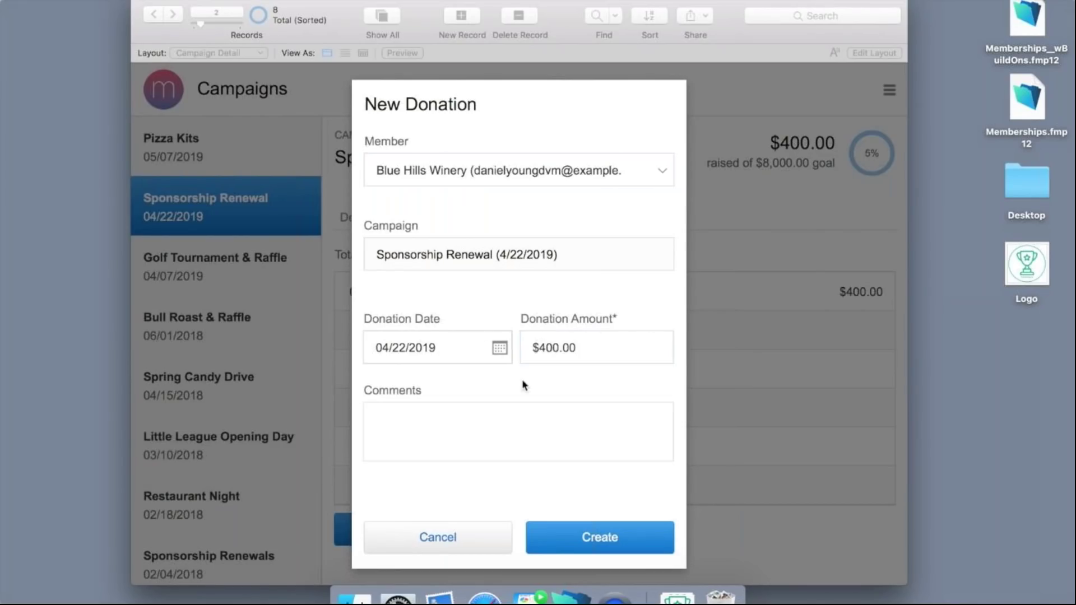
left_click(570, 533)
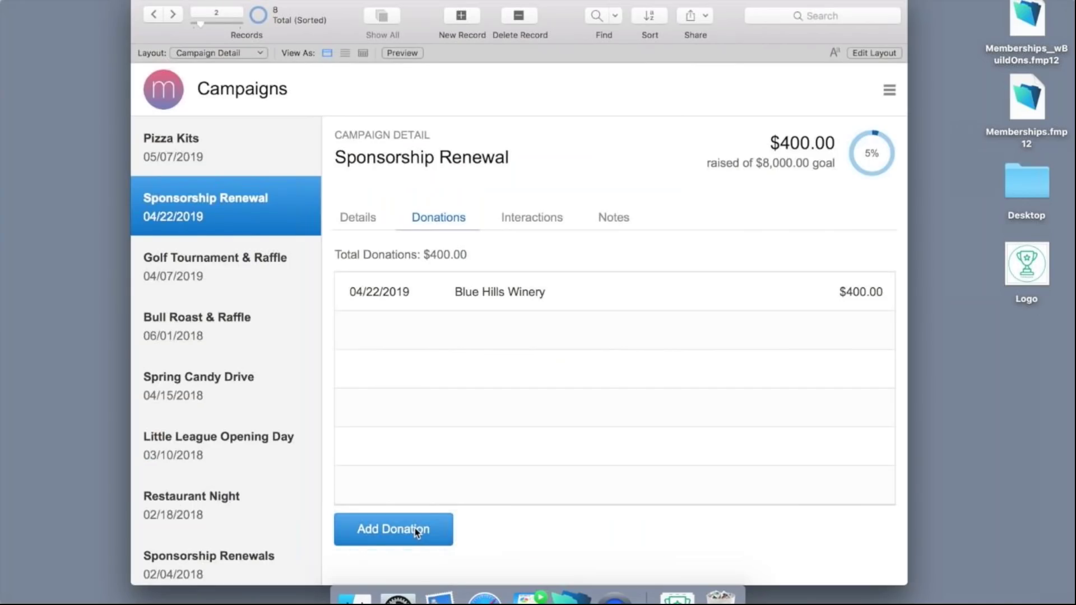
Add a second donation of $600 from Creek River Filtration Systems.
left_click(414, 528)
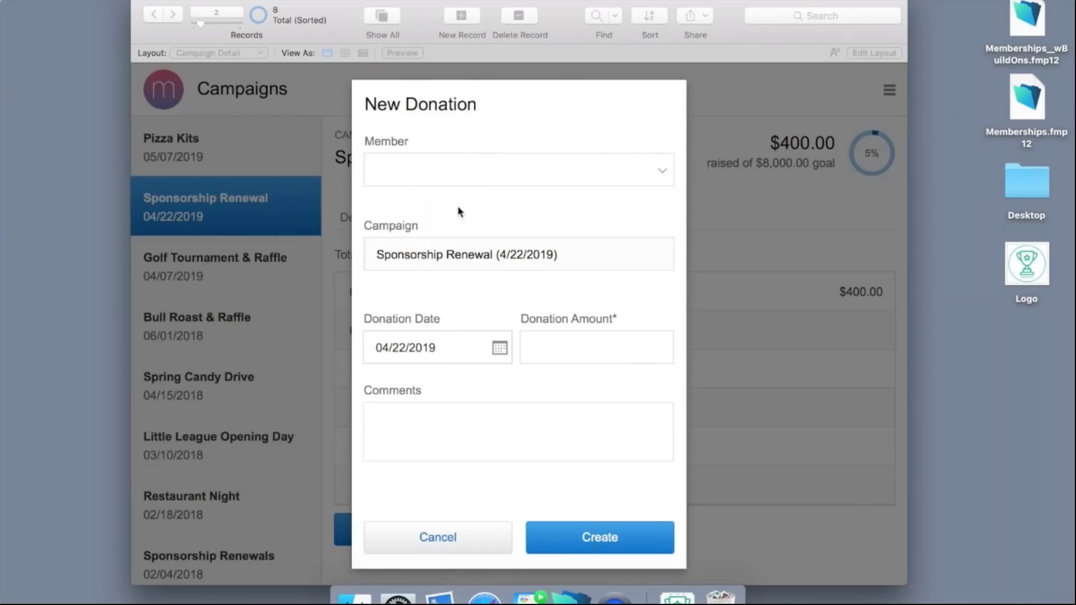
left_click(465, 180)
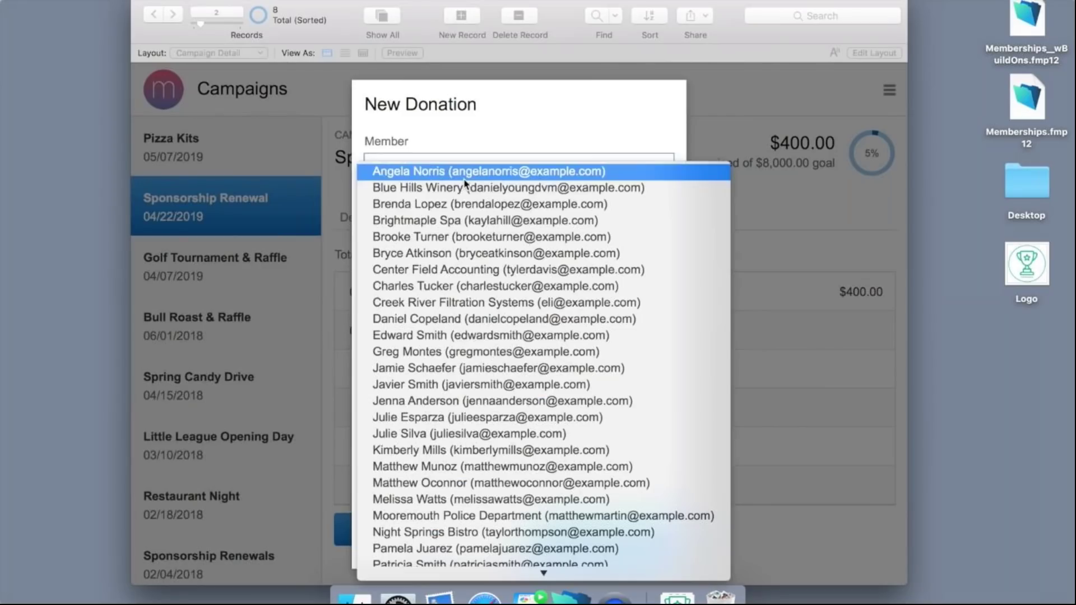
left_click(442, 307)
left_click(545, 345)
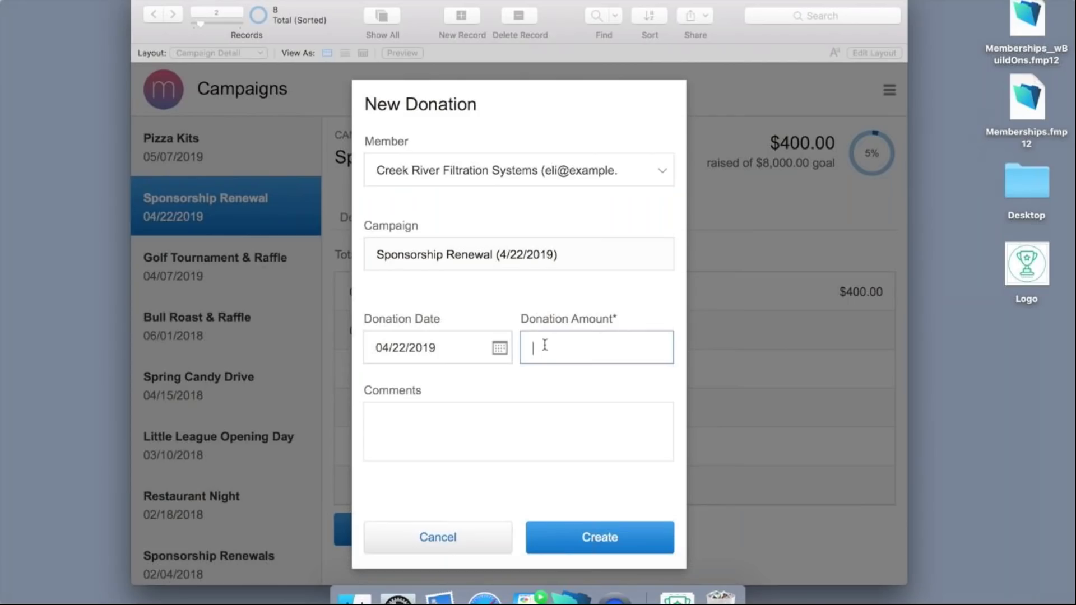
type("6000")
key("BackSpace")
left_click(571, 538)
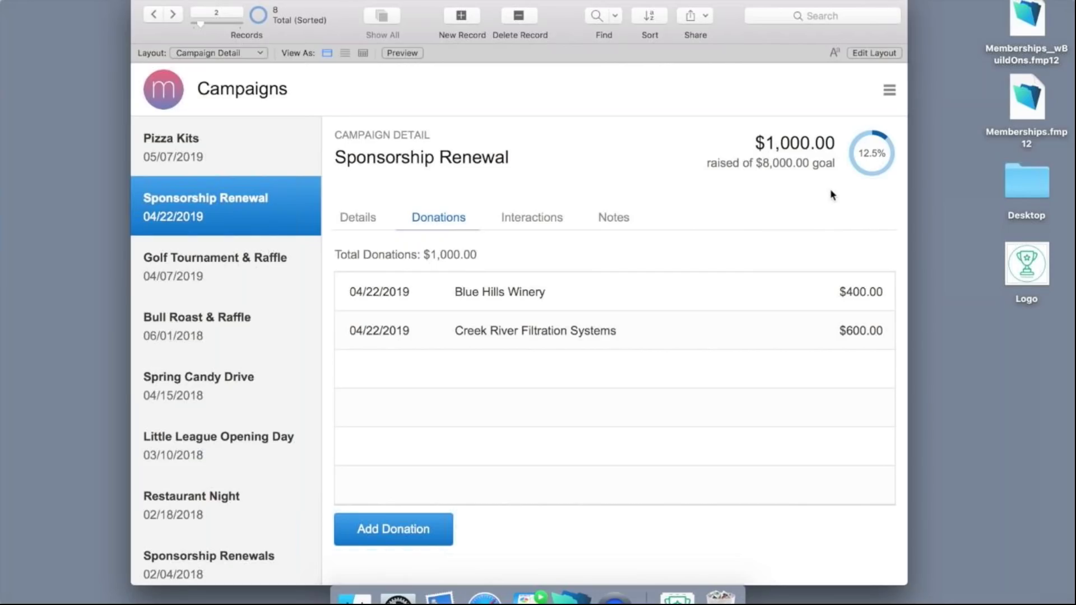
Log a phone-call interaction summarised as 'First round of phone calls'.
left_click(538, 217)
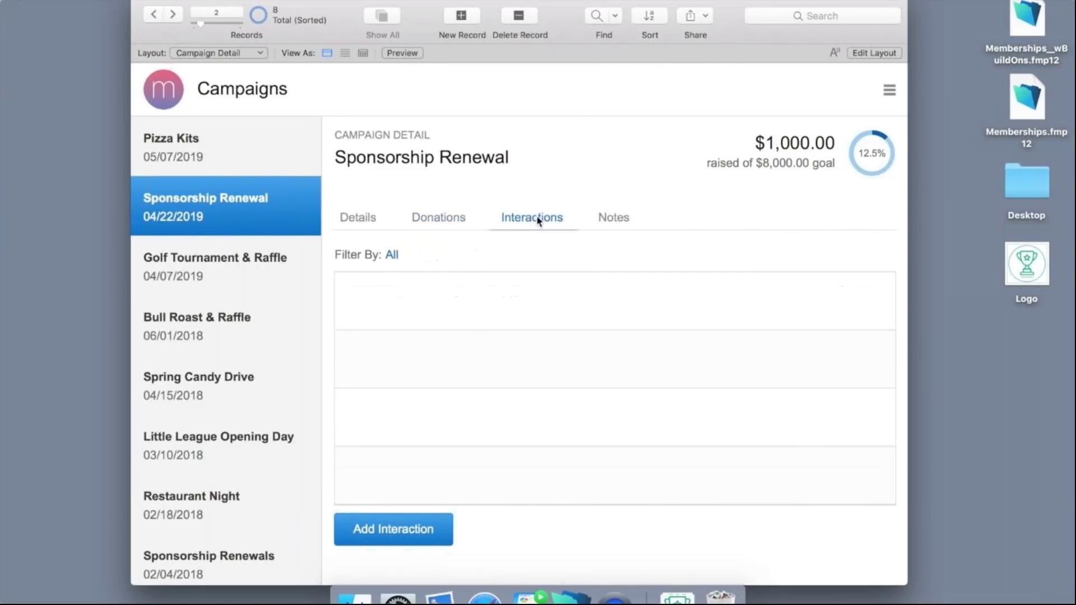
left_click(394, 530)
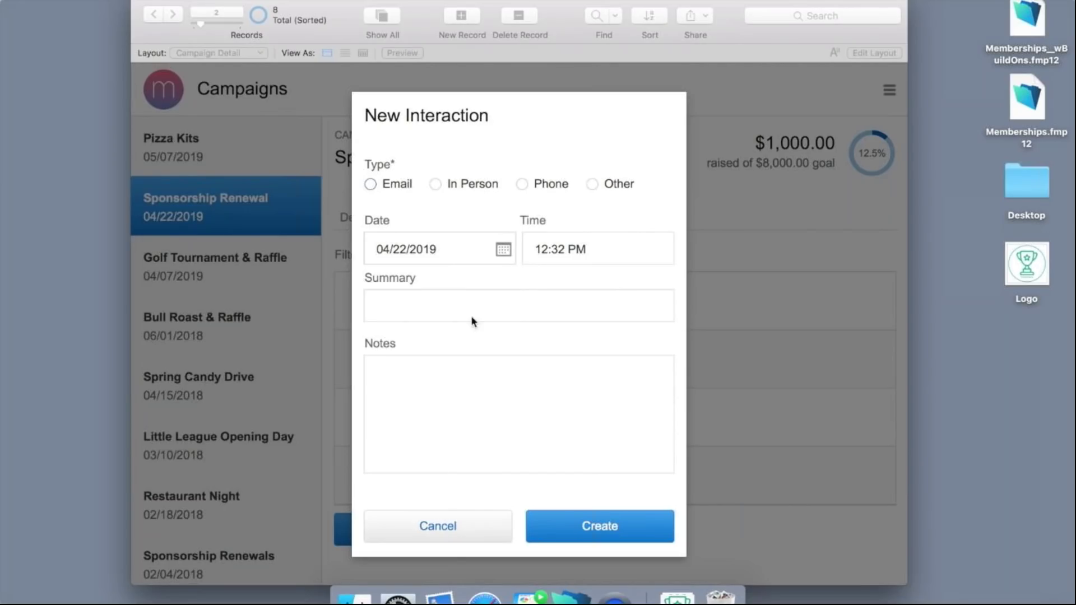
left_click(522, 186)
left_click(453, 307)
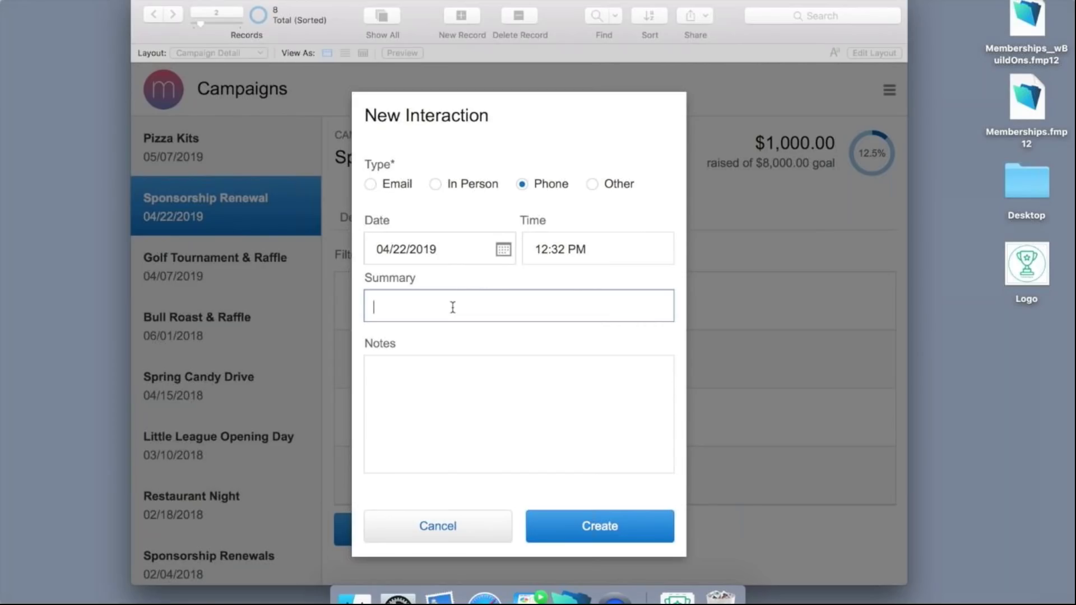
type("First round")
type("of phone calls")
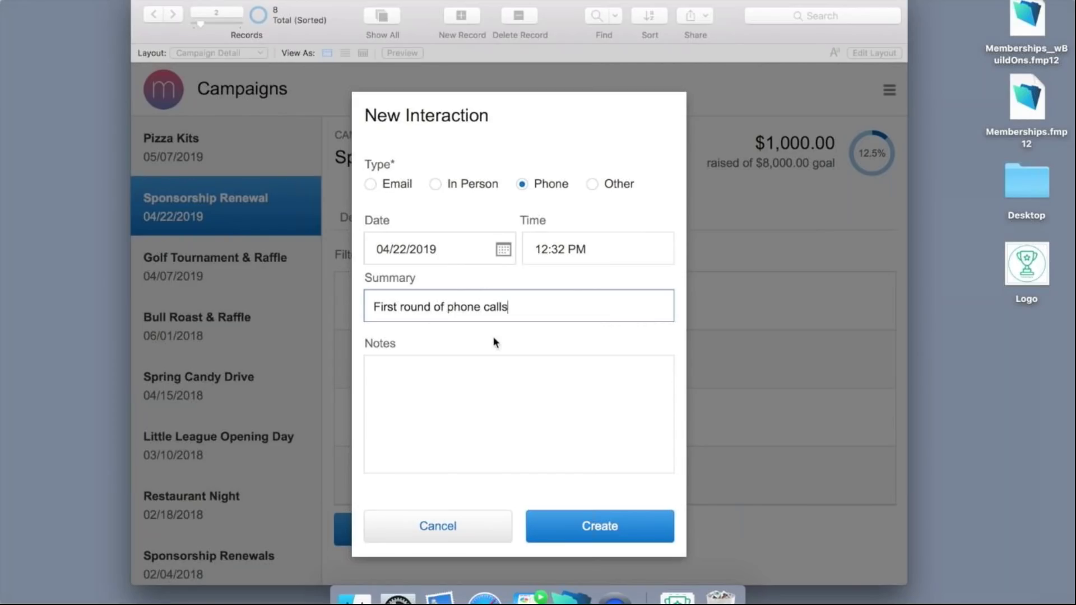
left_click(570, 524)
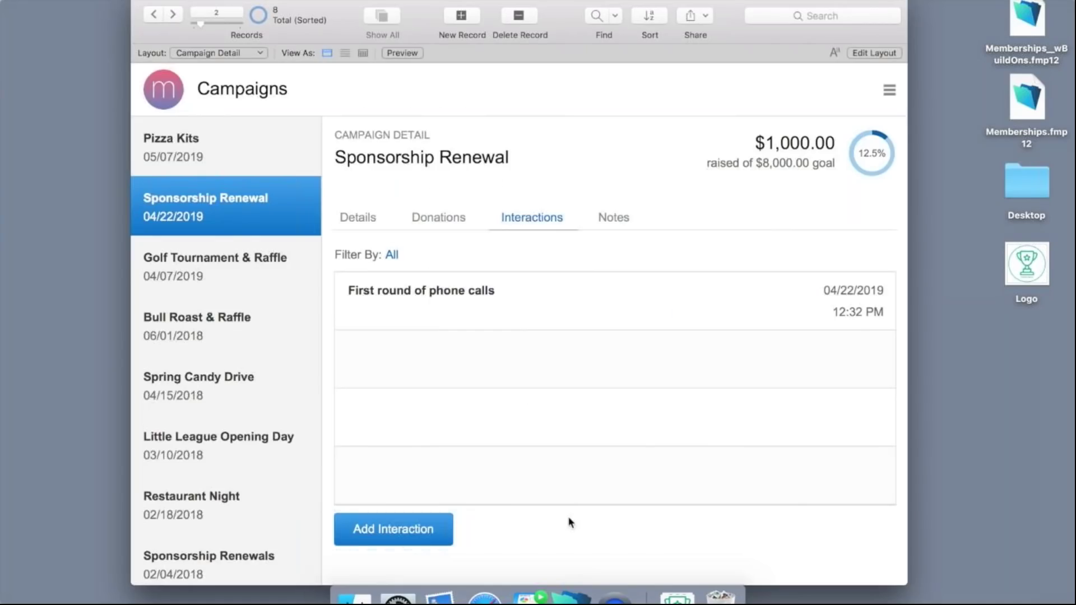
Log a phone call 'FileMaker, Inc. callback in a week' dated 04/29/2019, then show donations.
left_click(414, 527)
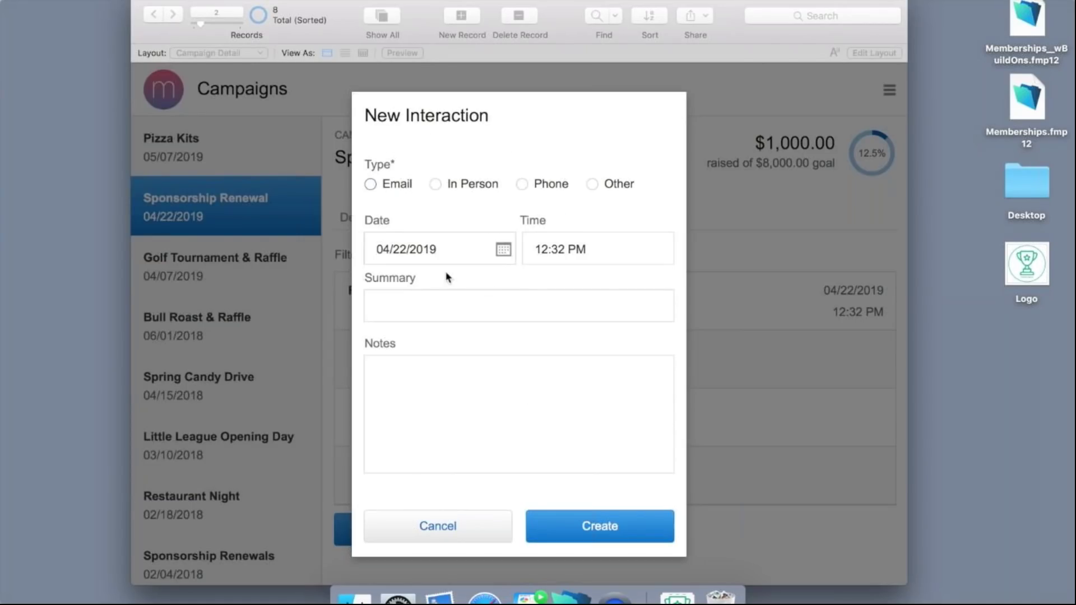
left_click(522, 185)
left_click(433, 304)
type("FileMaker, Inc. callback in awe")
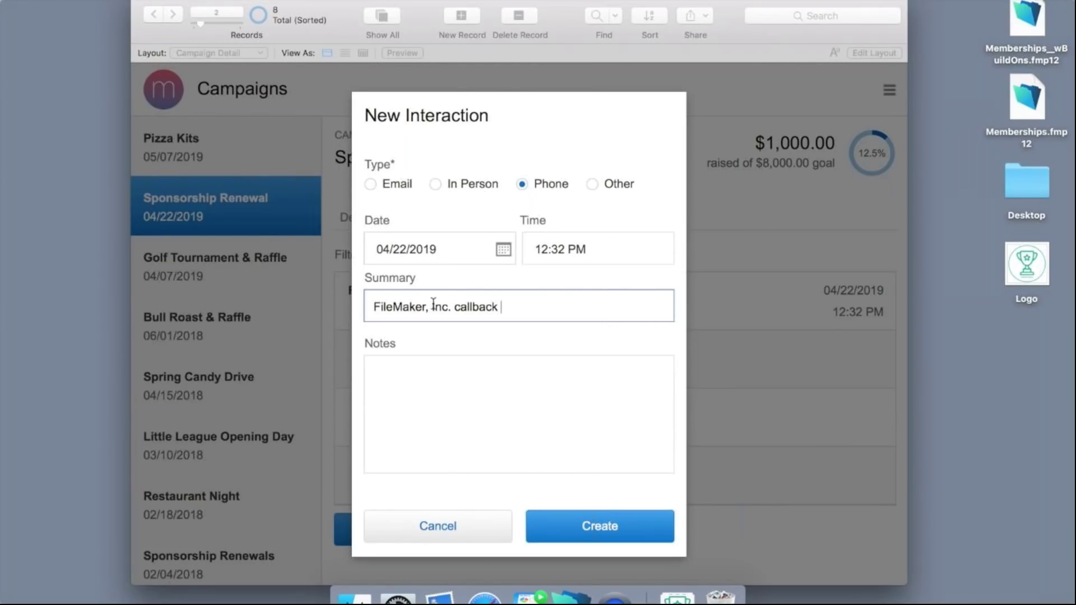
key("BackSpace")
key("BackSpace")
key("BackSpace")
type("a week")
left_click(505, 251)
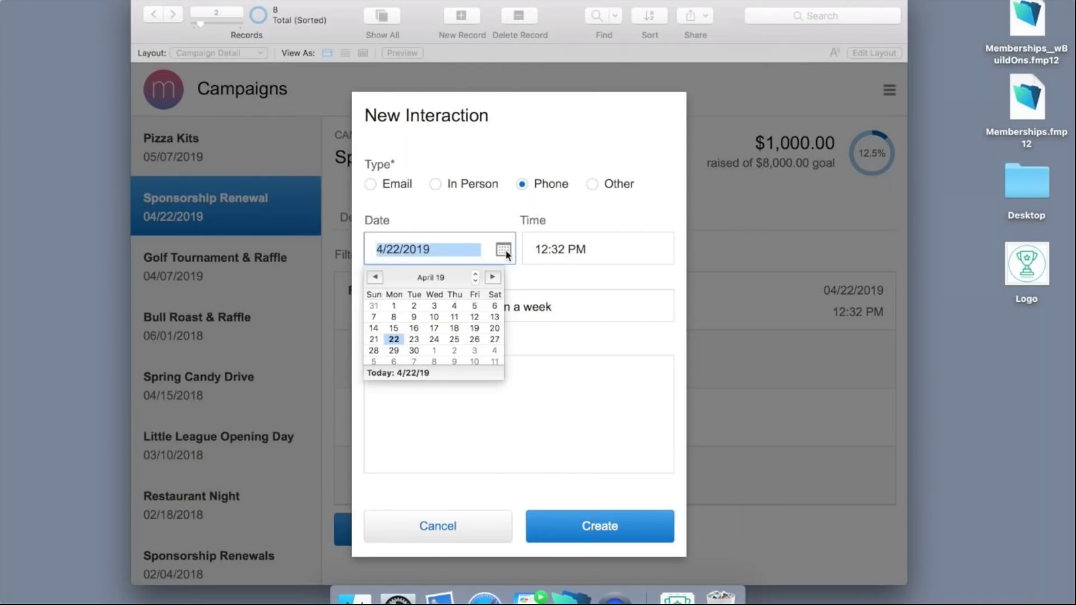
left_click(394, 351)
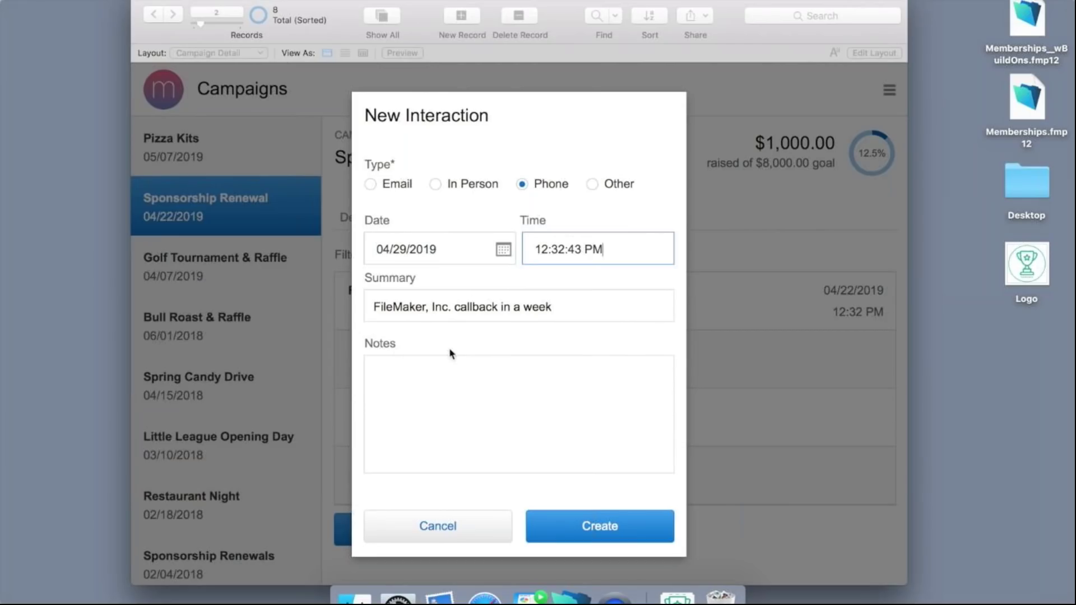
left_click(573, 525)
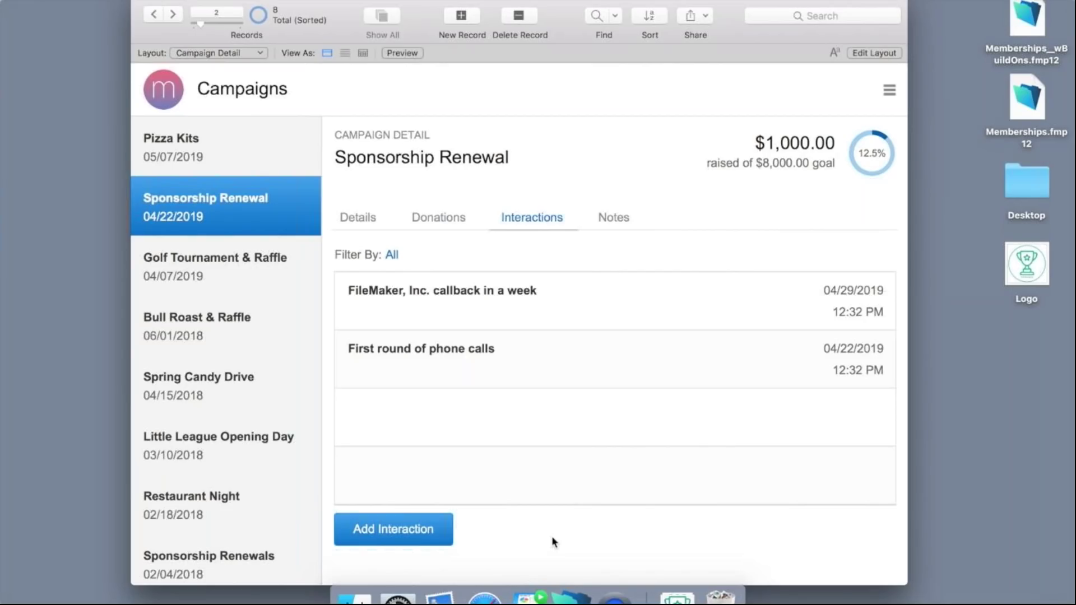
left_click(433, 221)
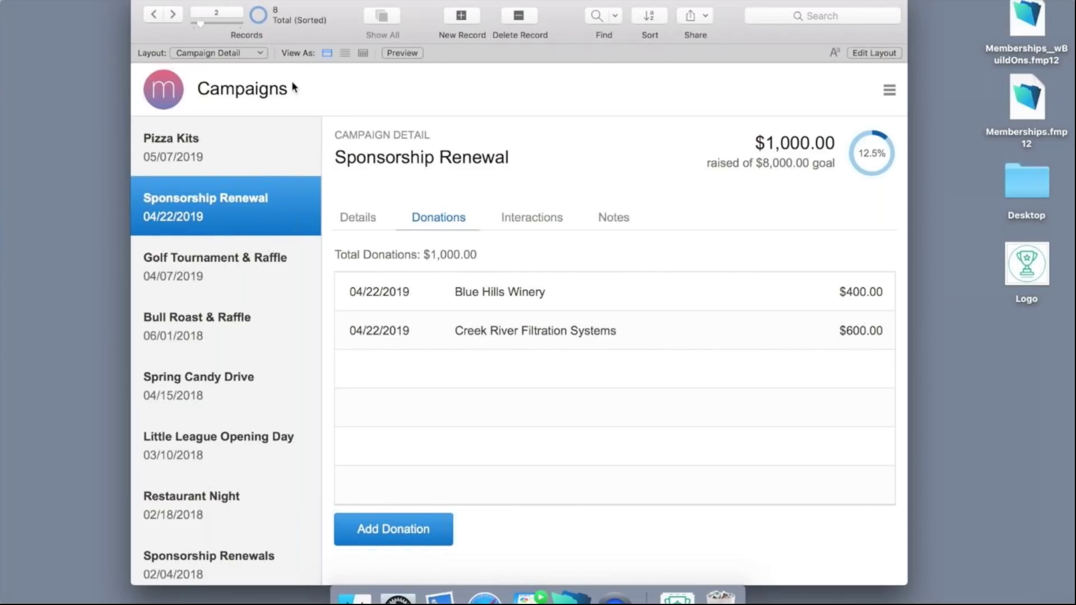
Switch to the Dashboard layout from the Layout pop-up menu.
left_click(246, 54)
left_click(231, 59)
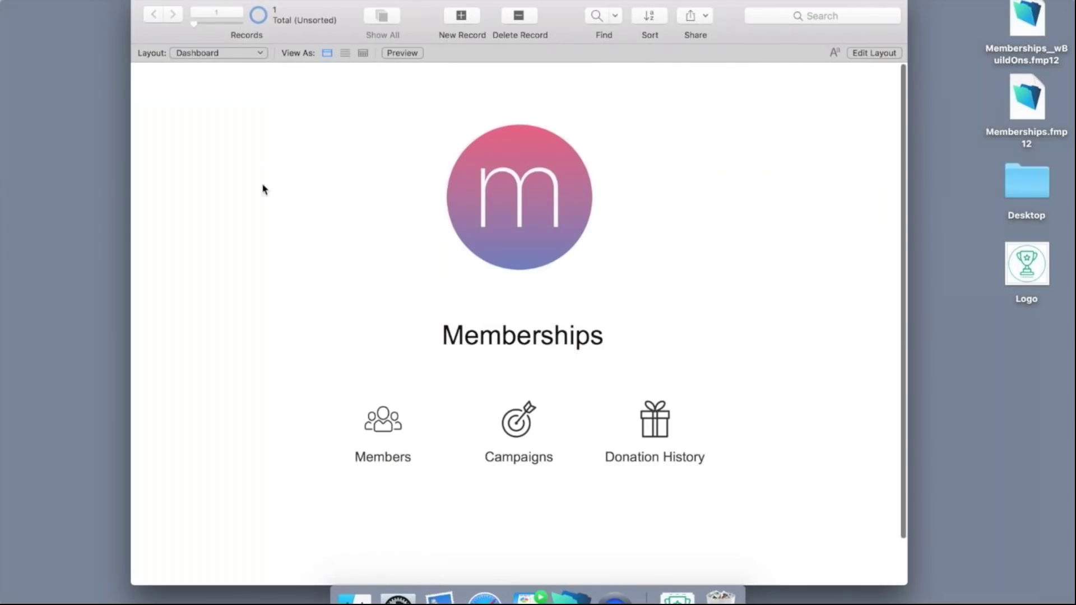
Open the Members list and look at the export format choices.
left_click(373, 415)
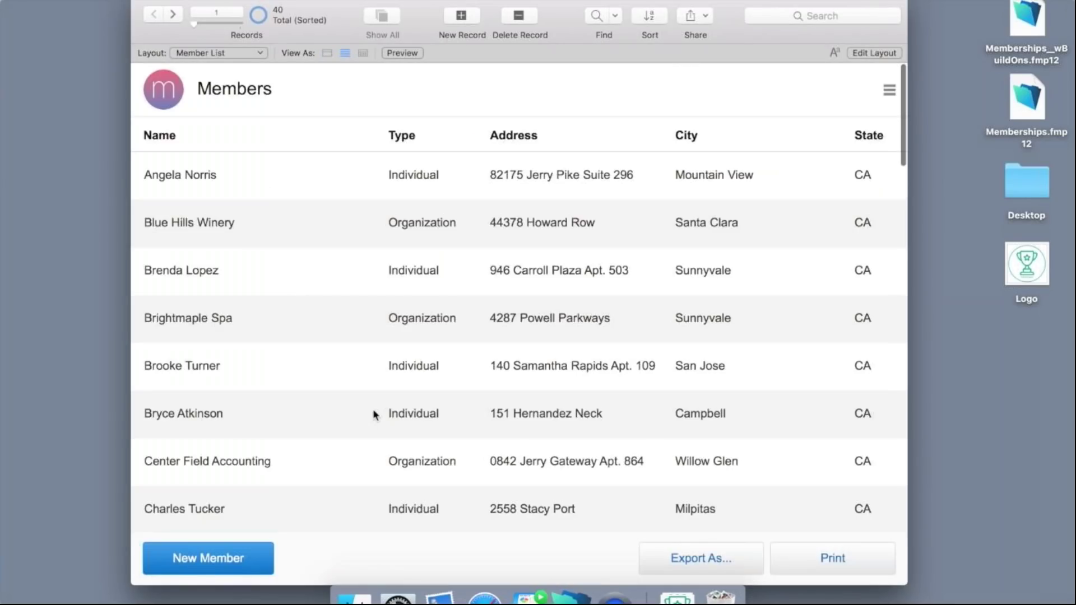
scroll(373, 412, "down", 6)
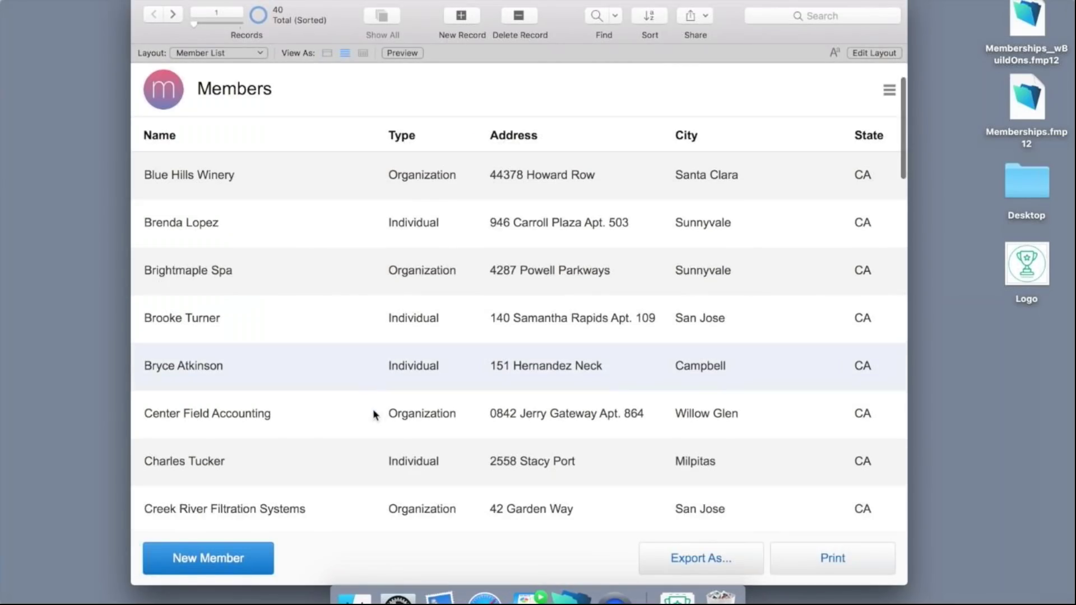
scroll(373, 413, "up", 6)
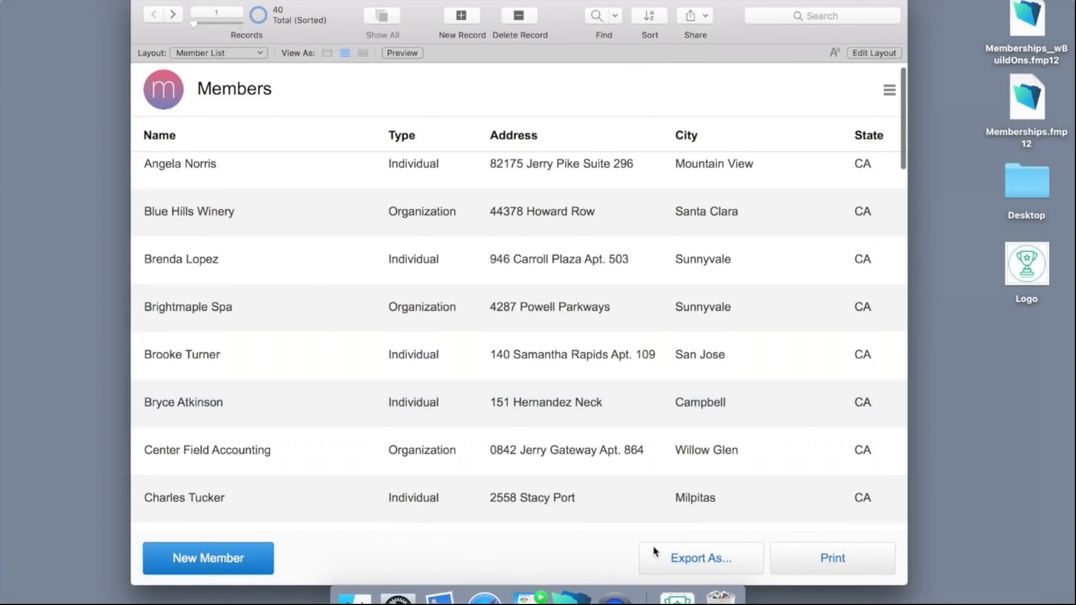
left_click(684, 555)
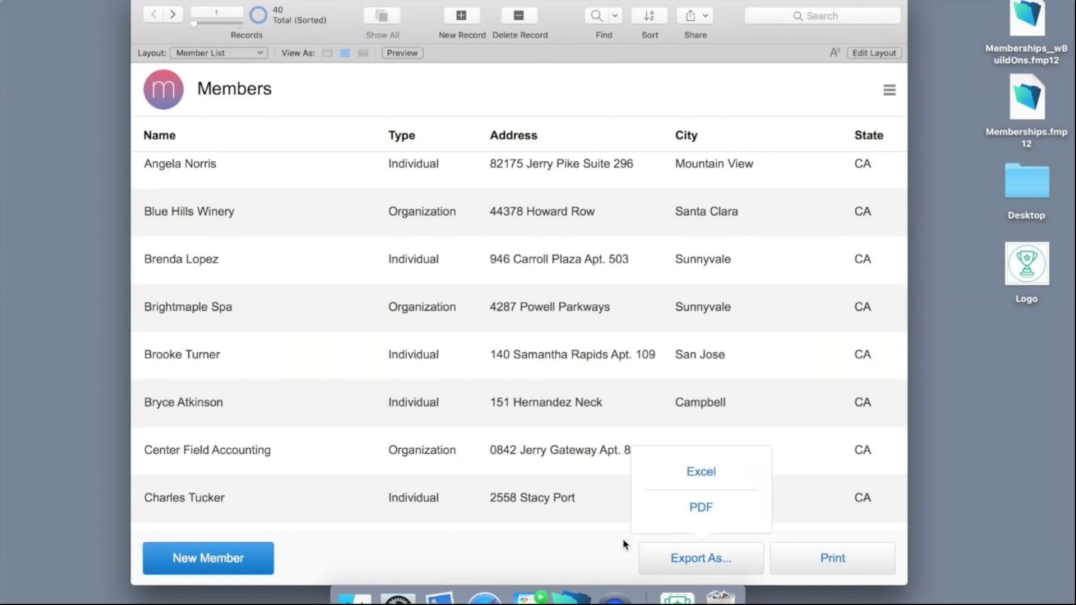
Create an Organization member with the primary contact's name and organization 'Fraser Romig Law Firm'.
left_click(542, 557)
left_click(240, 557)
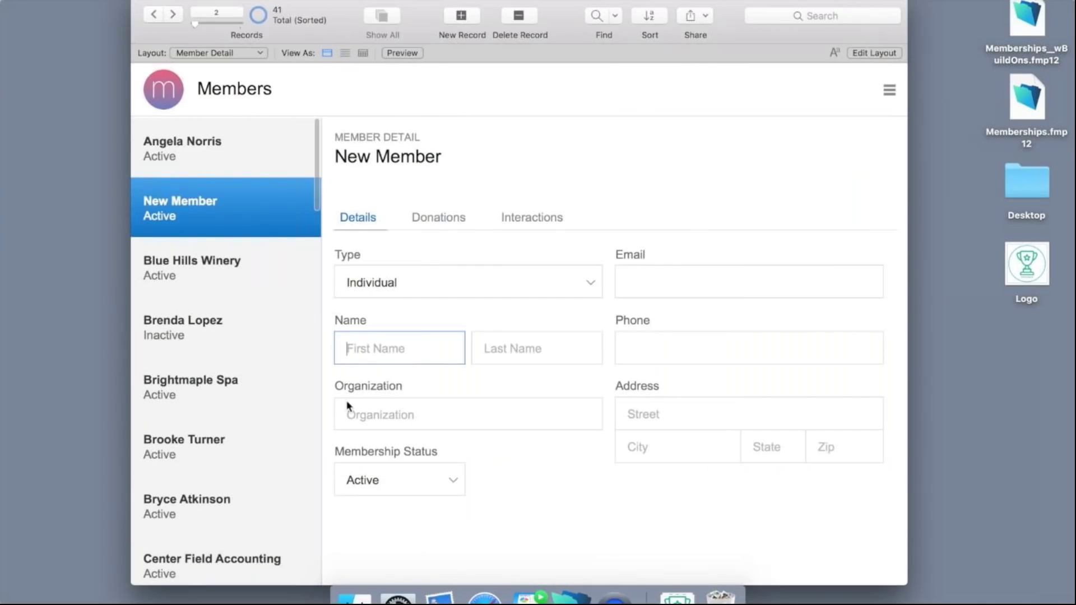
left_click(451, 290)
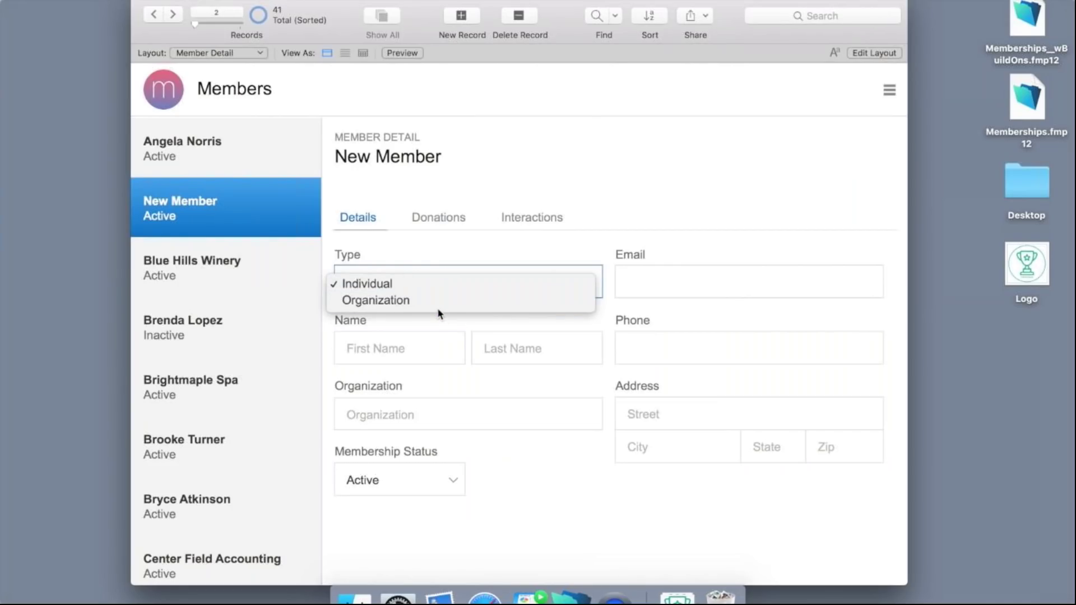
left_click(437, 308)
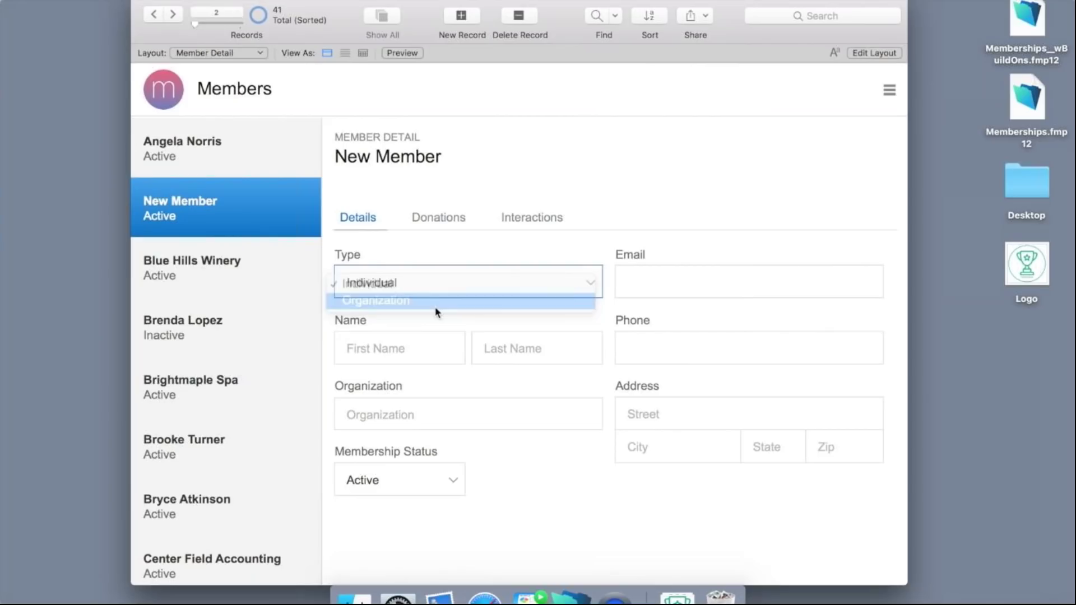
left_click(408, 344)
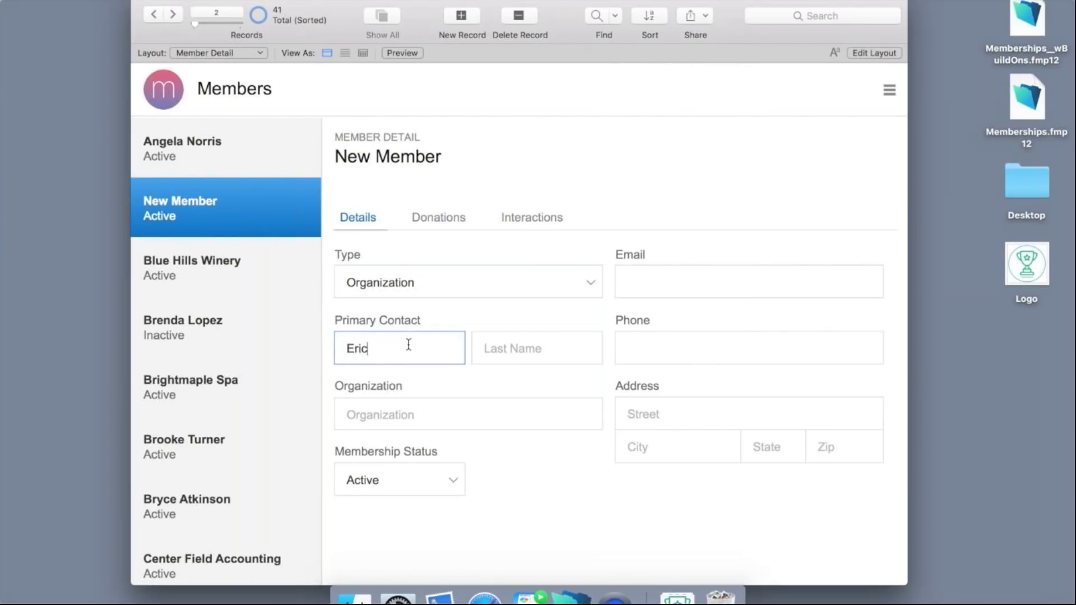
left_click(541, 349)
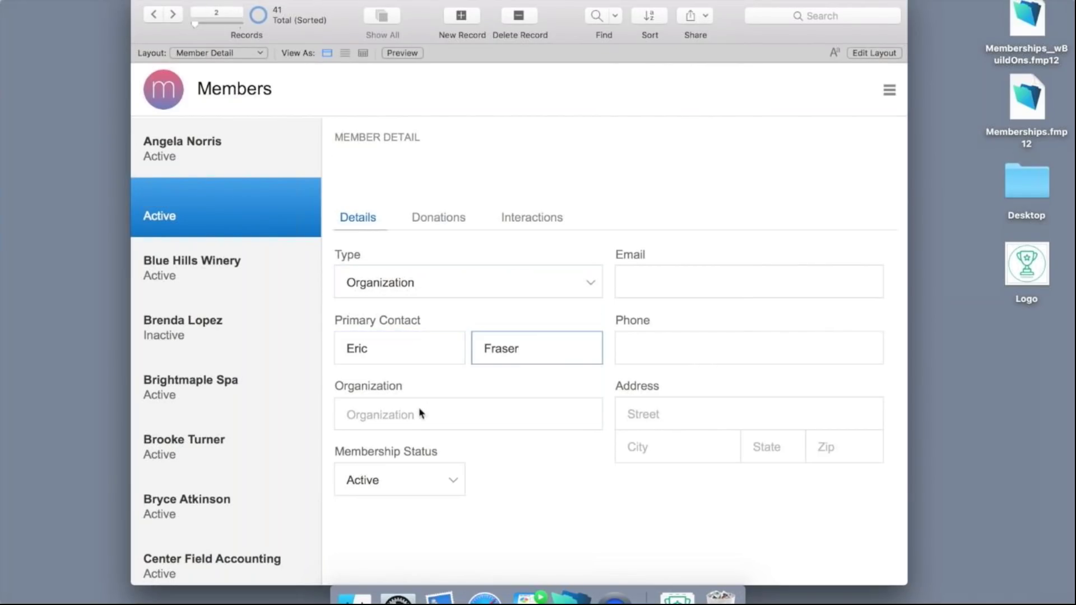
left_click(418, 412)
type("R")
key("BackSpace")
type("Fraser Ro")
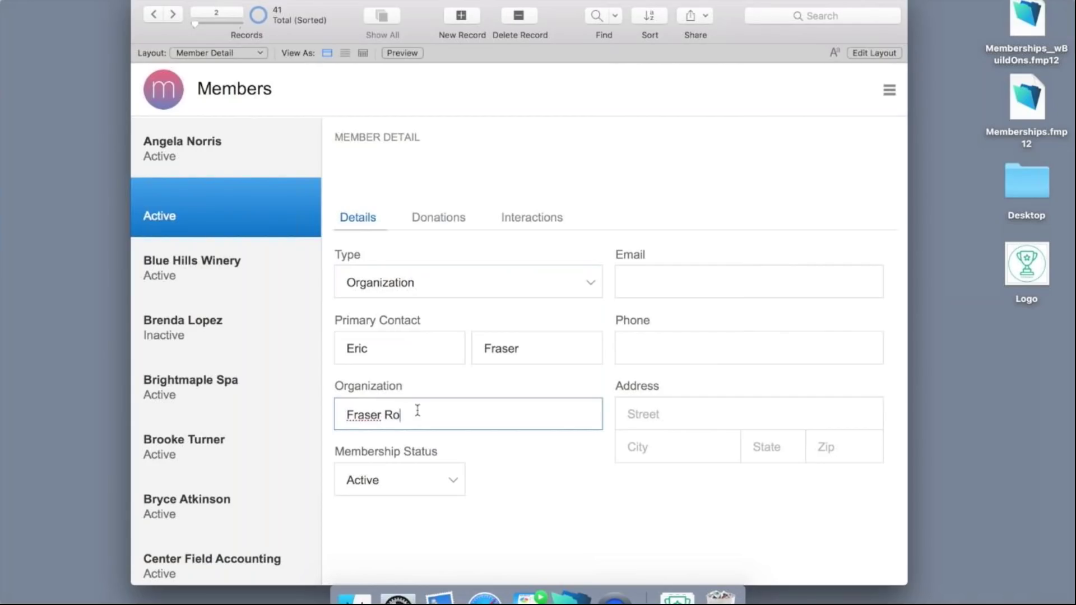
type("mig Law Firm")
left_click(458, 445)
Fill in the member's e-mail, street, city, state and zip, then view its donations.
left_click(673, 283)
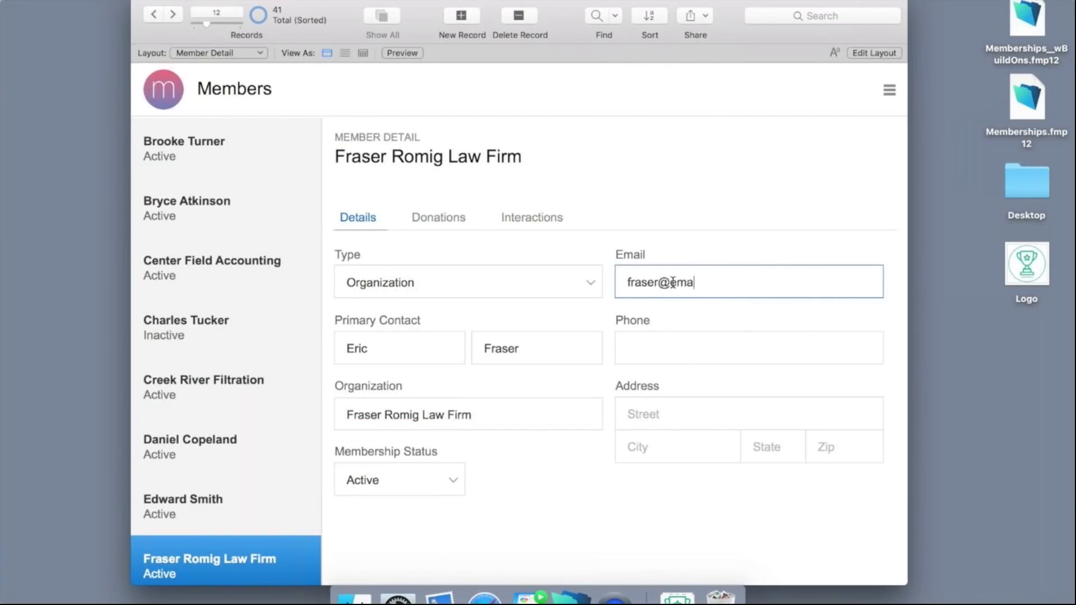
left_click(675, 415)
left_click(665, 447)
type("San Jose")
left_click(760, 449)
type("CA")
left_click(838, 449)
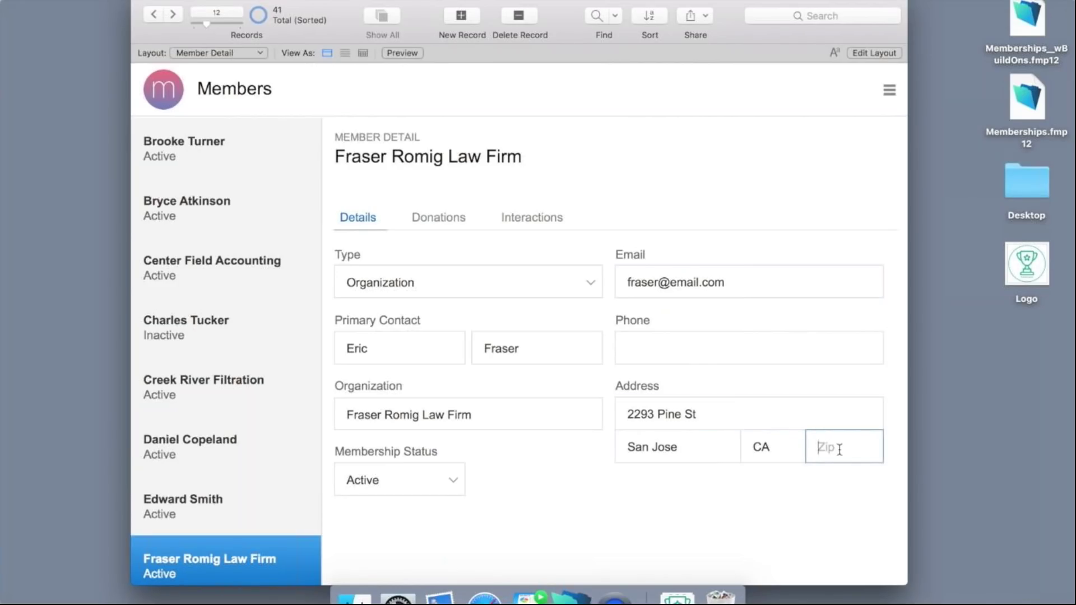
type("95113")
left_click(798, 485)
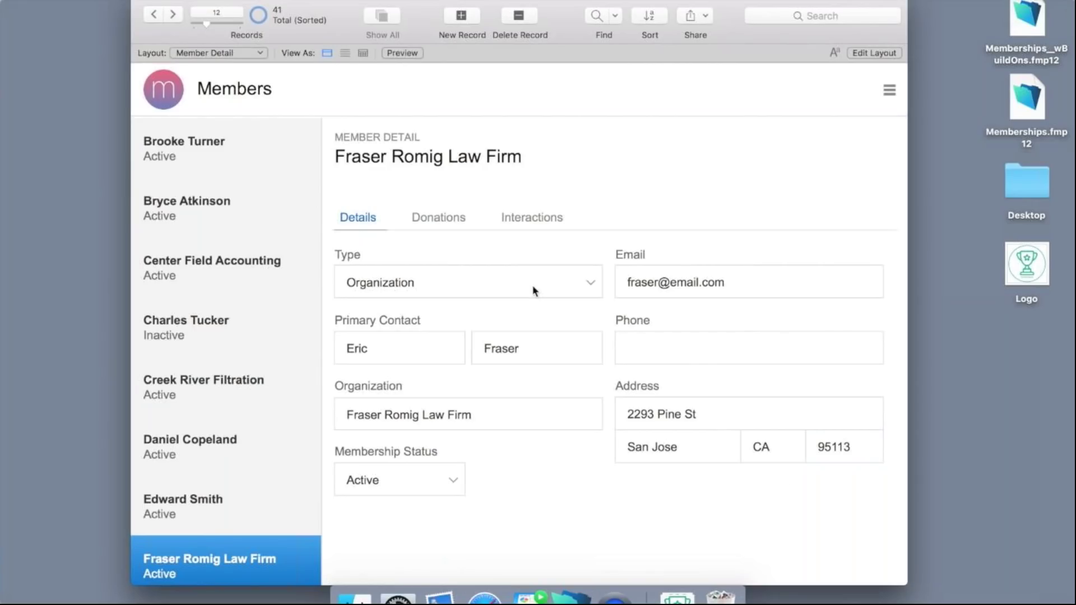
left_click(438, 222)
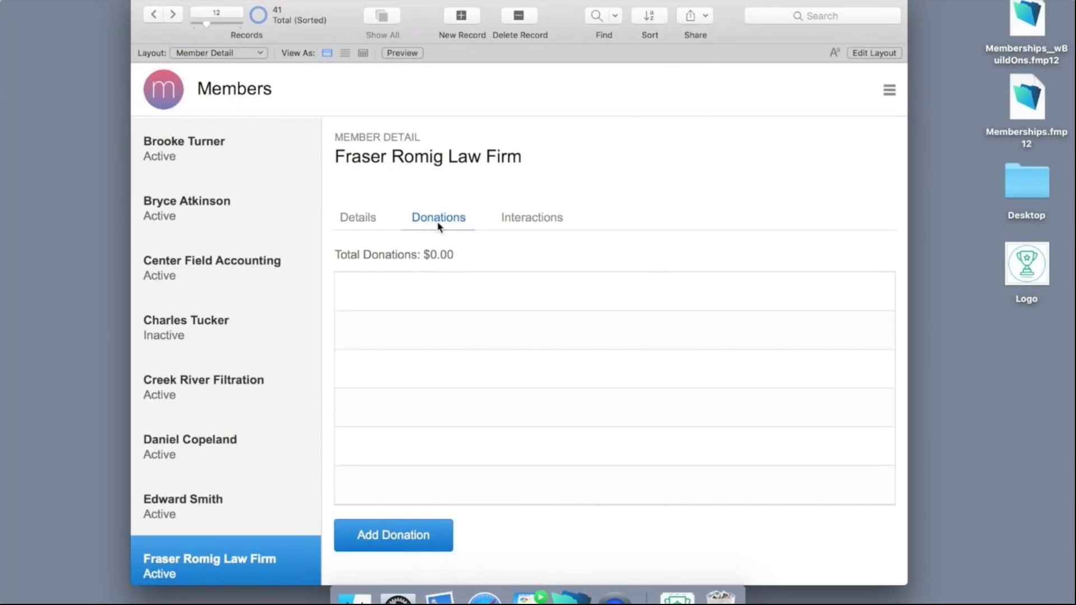
Add a 500 donation assigned to the Sponsorship Renewal campaign for this member.
left_click(379, 534)
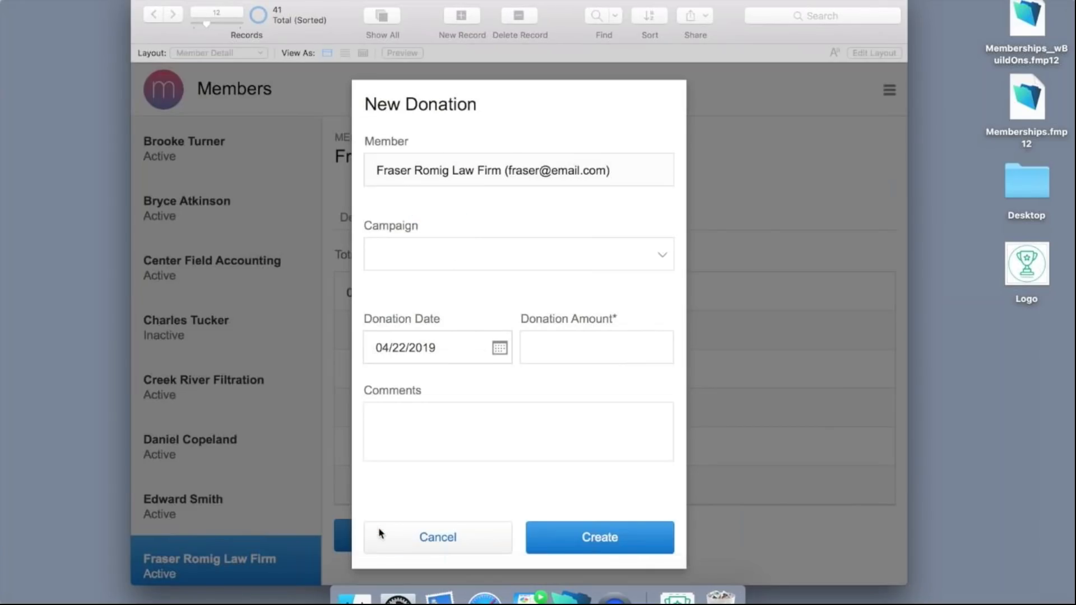
left_click(491, 257)
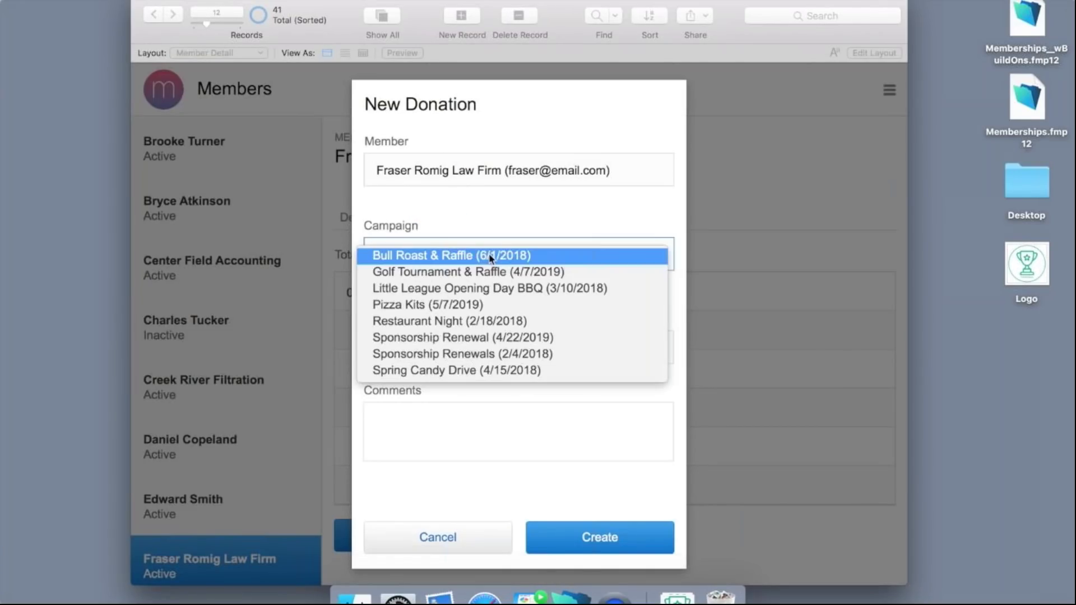
left_click(455, 339)
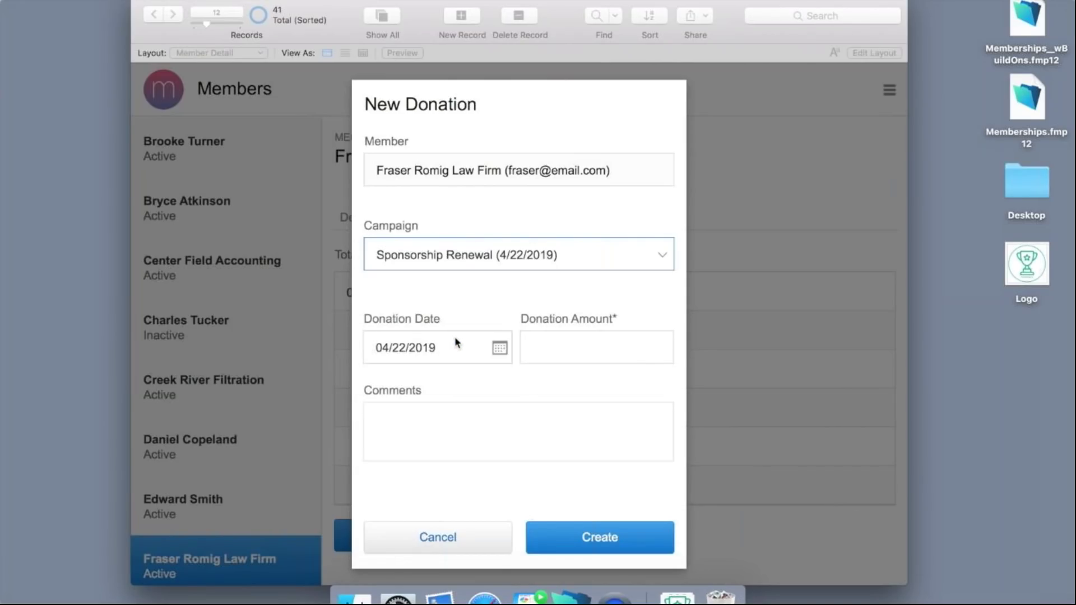
left_click(555, 350)
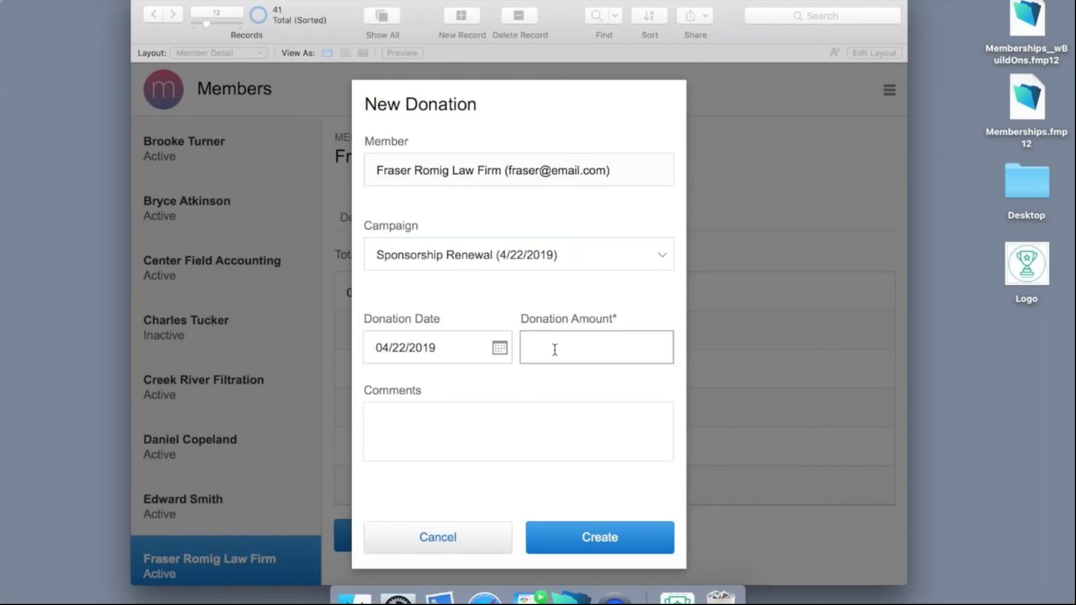
type("500")
left_click(531, 375)
left_click(569, 536)
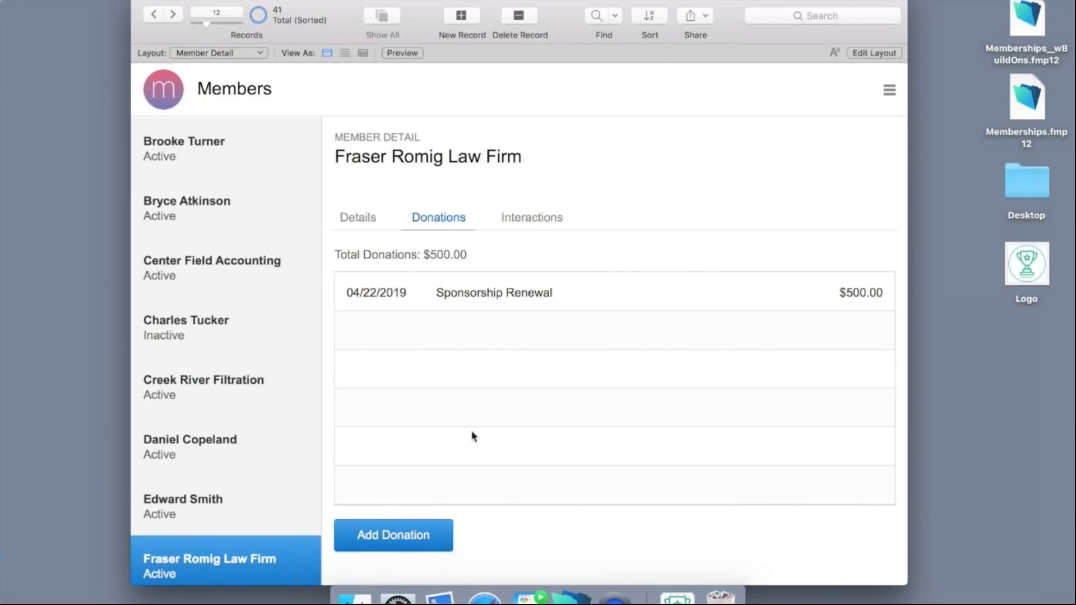
Open the $500 donation and check it in Sponsorship Renewal's donations list.
left_click(410, 292)
left_click(411, 293)
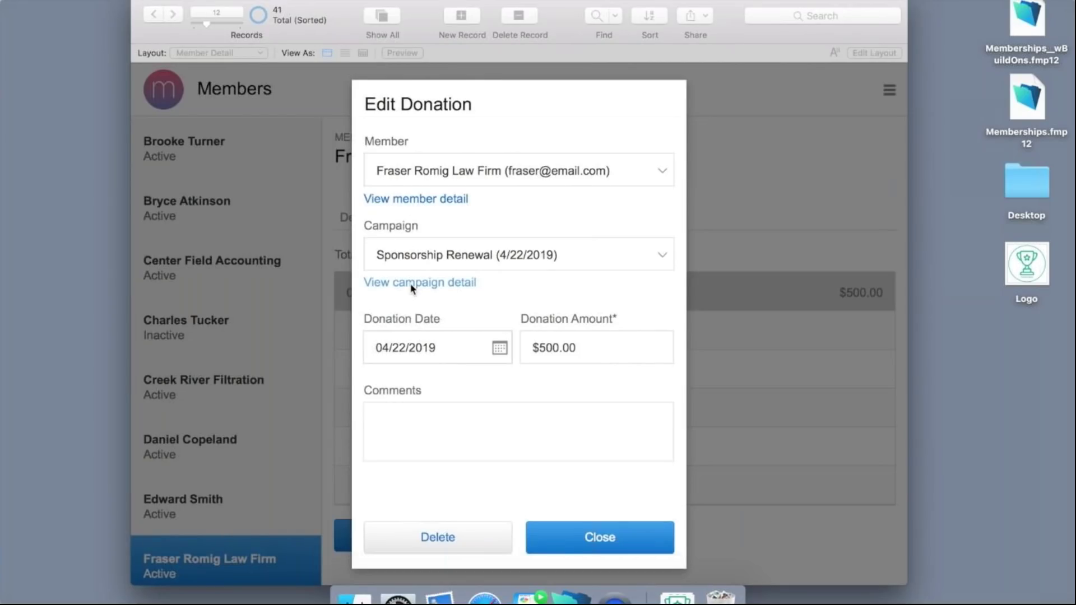
left_click(412, 285)
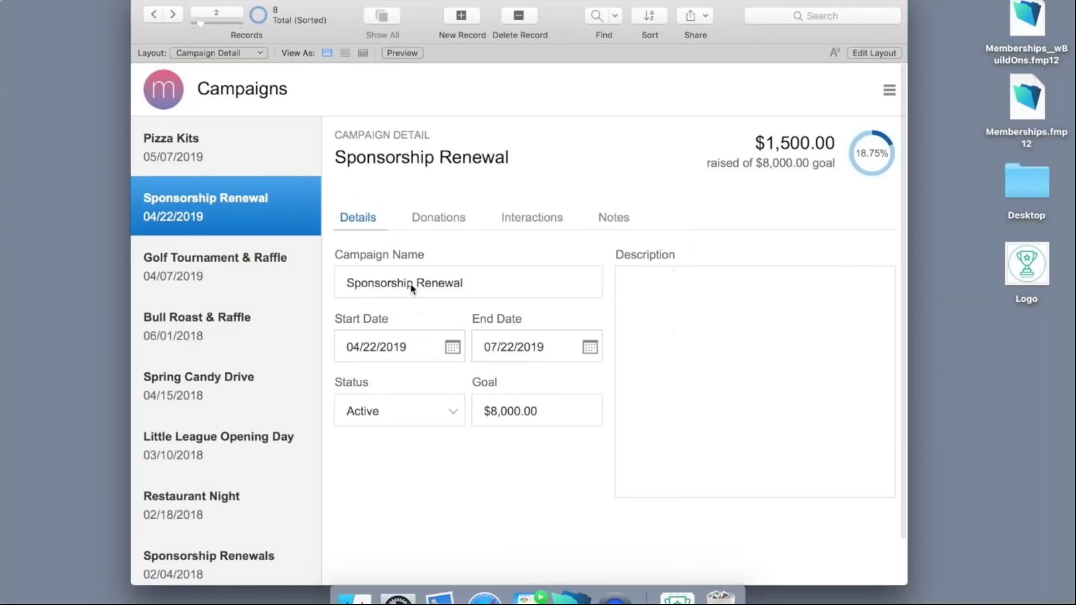
left_click(436, 223)
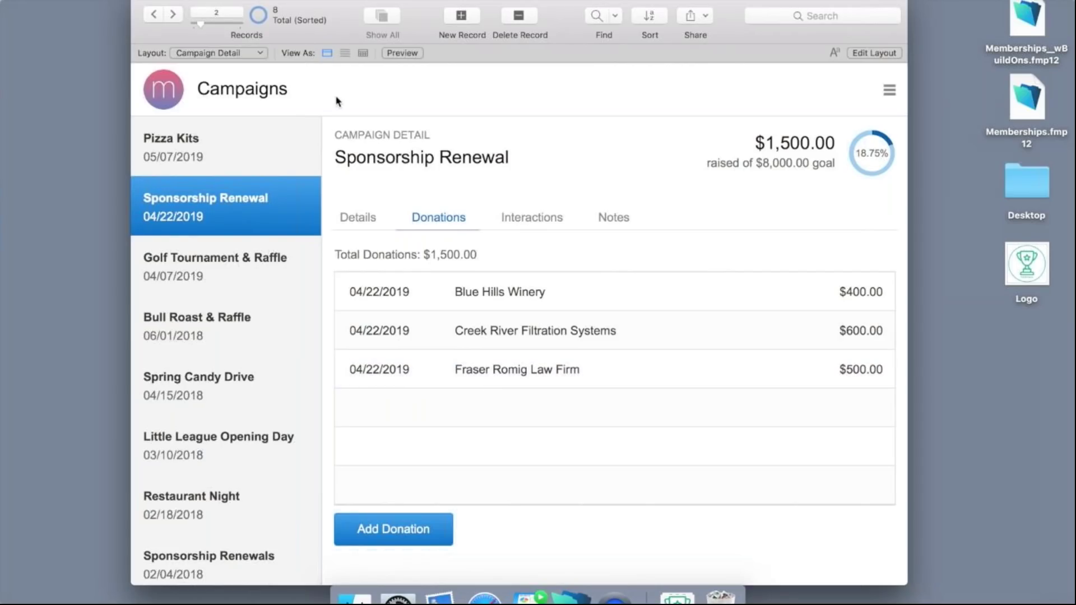
Go to the Dashboard, open Donation History, then return to the Dashboard.
left_click(251, 57)
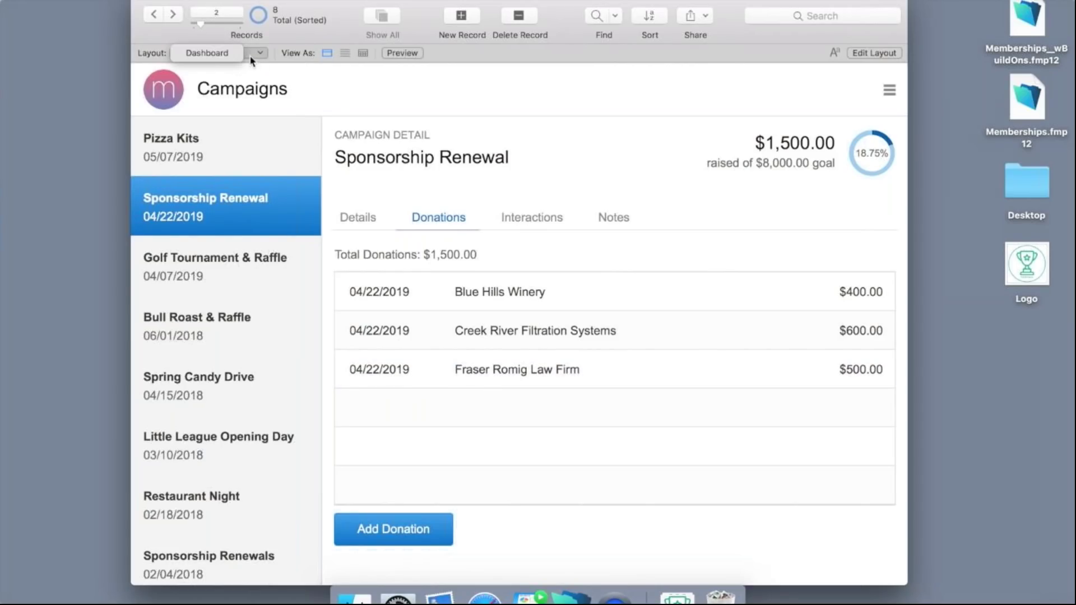
left_click(235, 53)
left_click(635, 426)
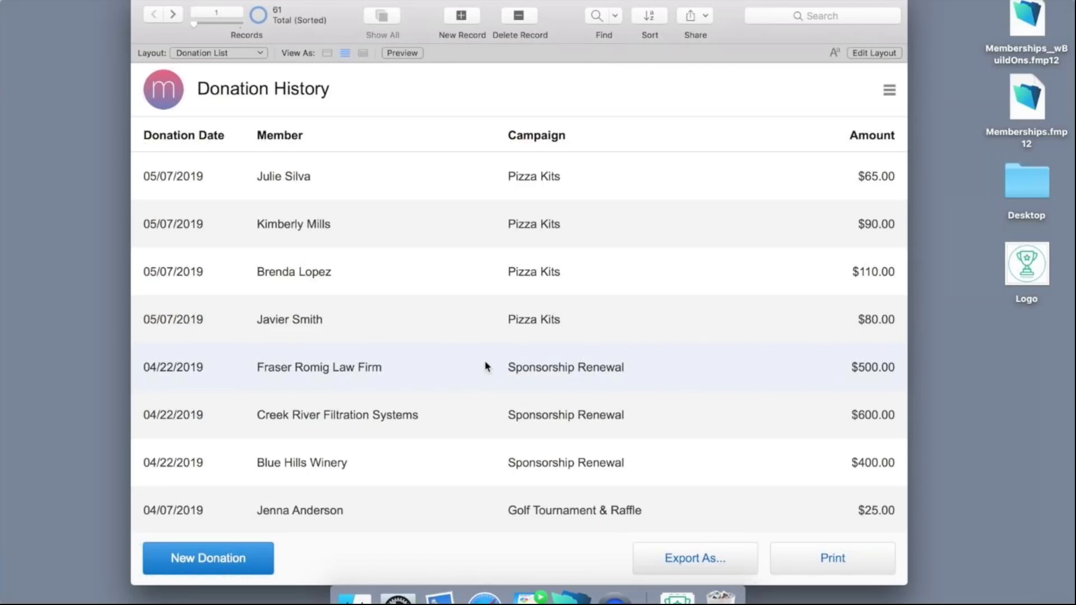
left_click(233, 52)
left_click(234, 53)
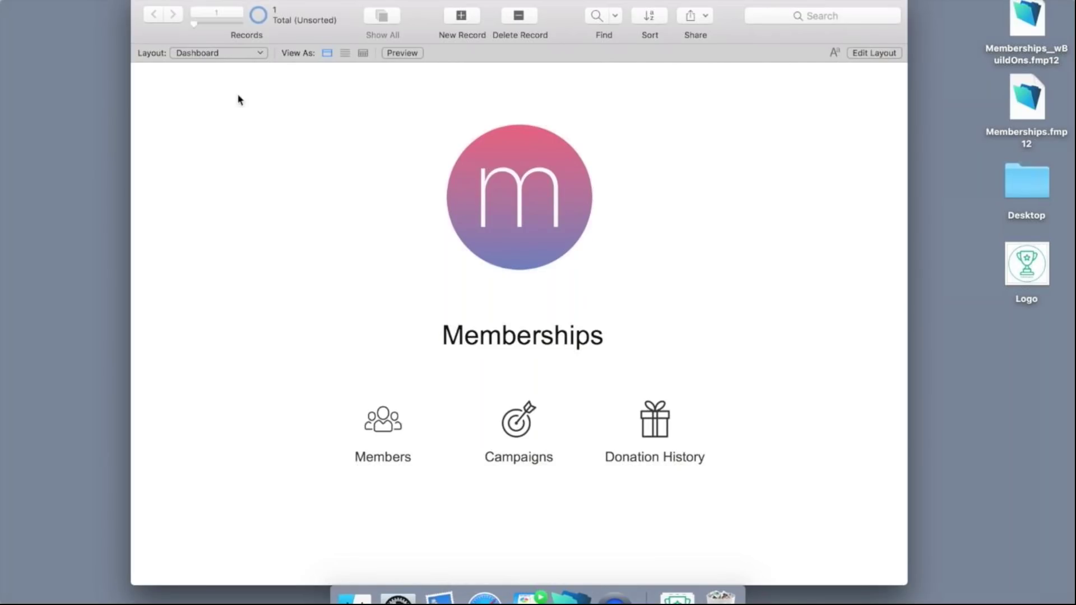
Open the Members list and scroll through the member records.
left_click(239, 53)
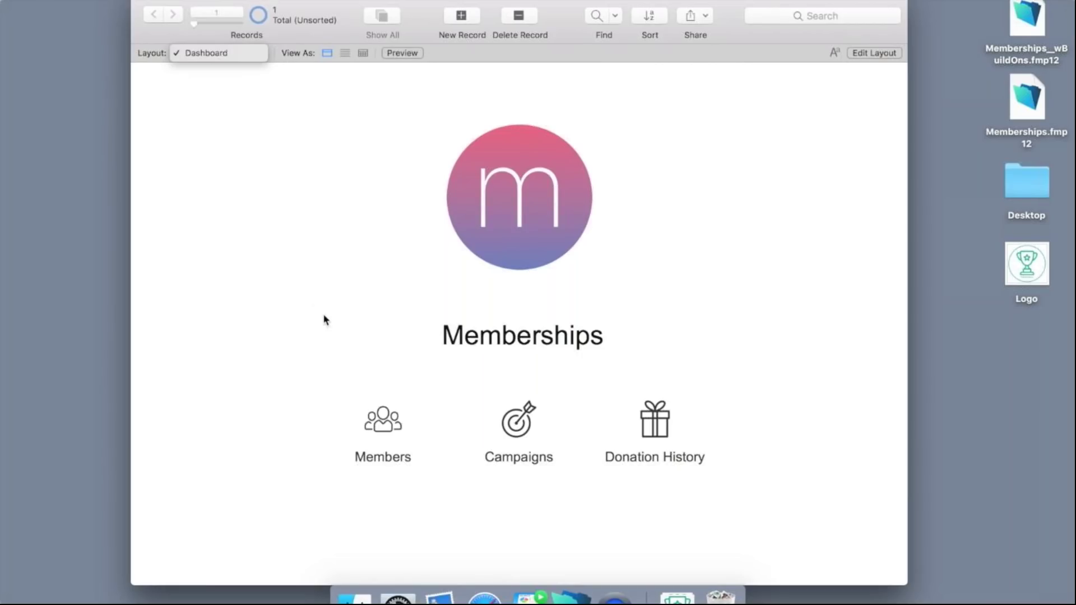
key("Escape")
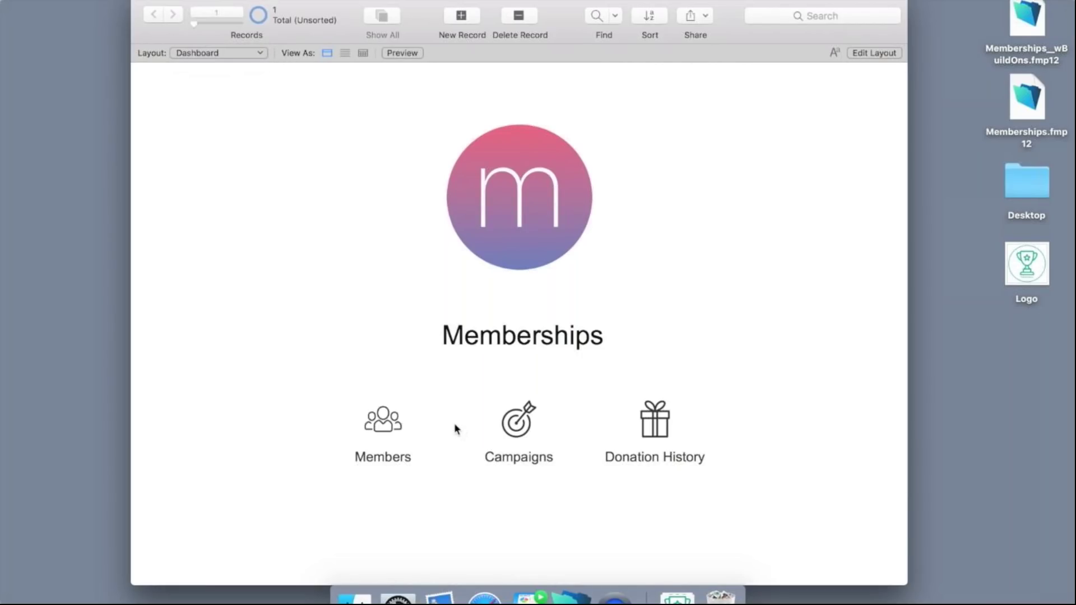
left_click(393, 419)
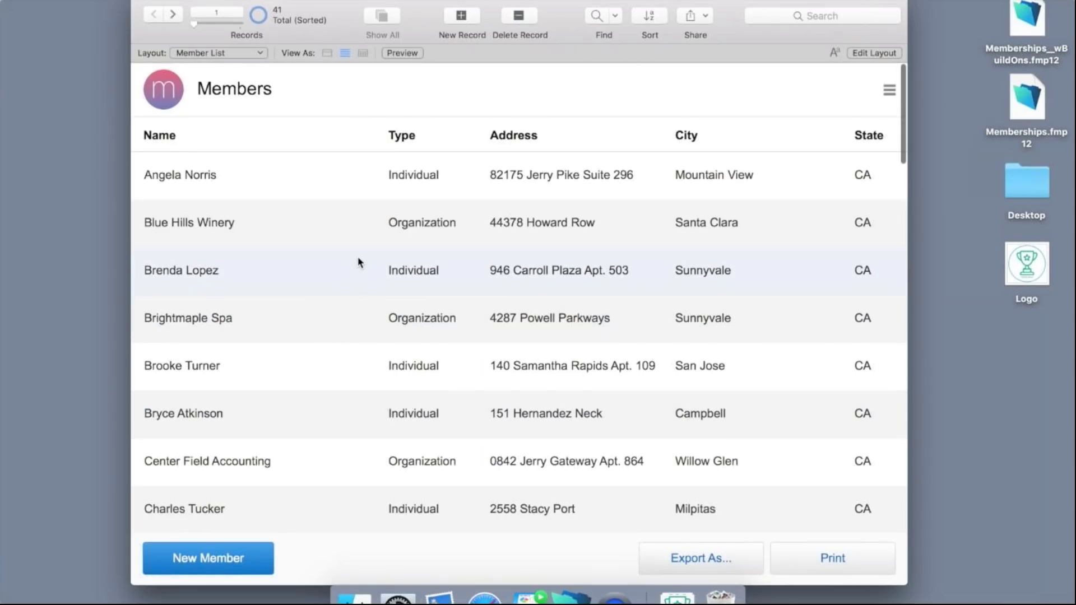
scroll(359, 261, "down", 4)
scroll(359, 261, "down", 10)
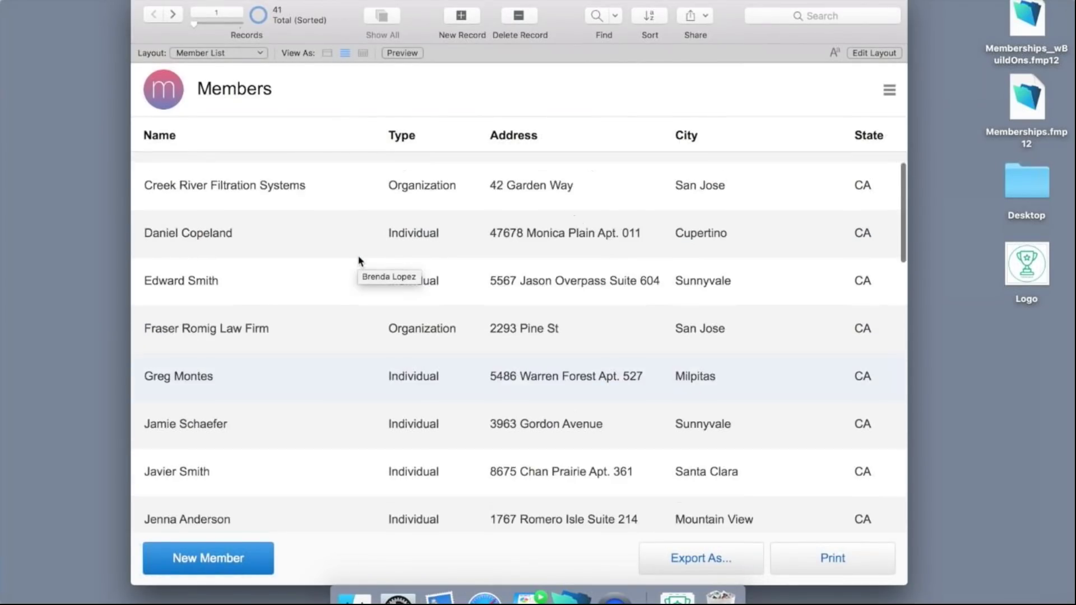
scroll(359, 262, "down", 4)
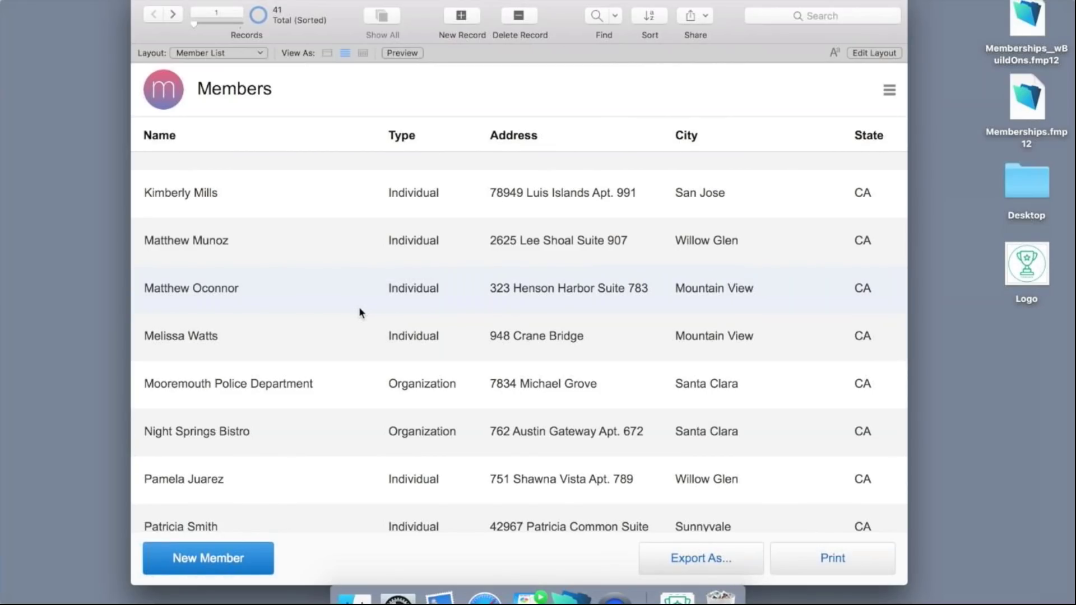
scroll(372, 273, "up", 10)
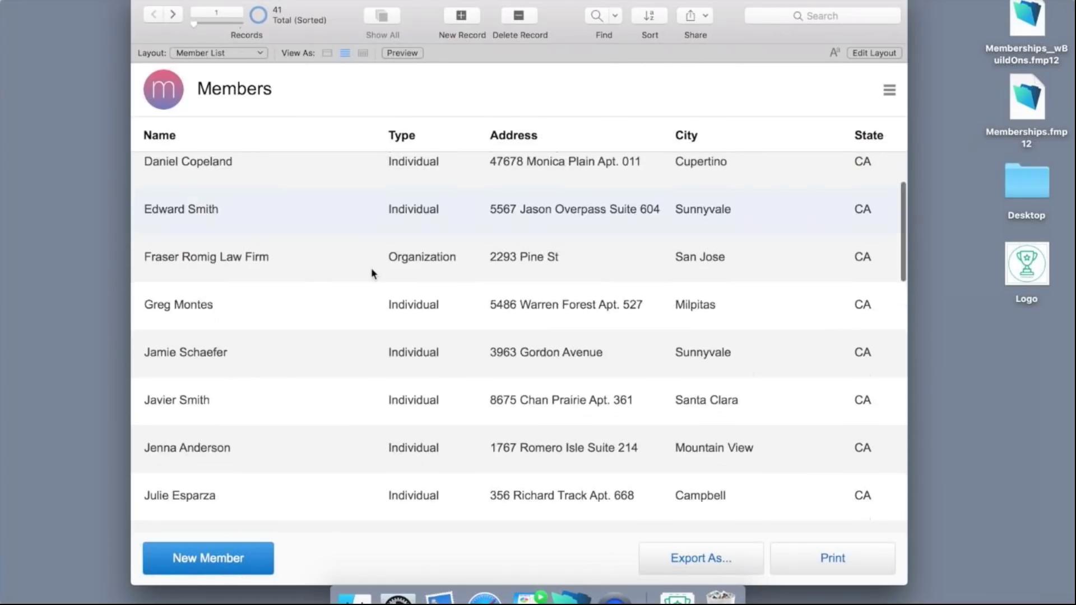
Open a member's record in the Member Detail view.
left_click(383, 183)
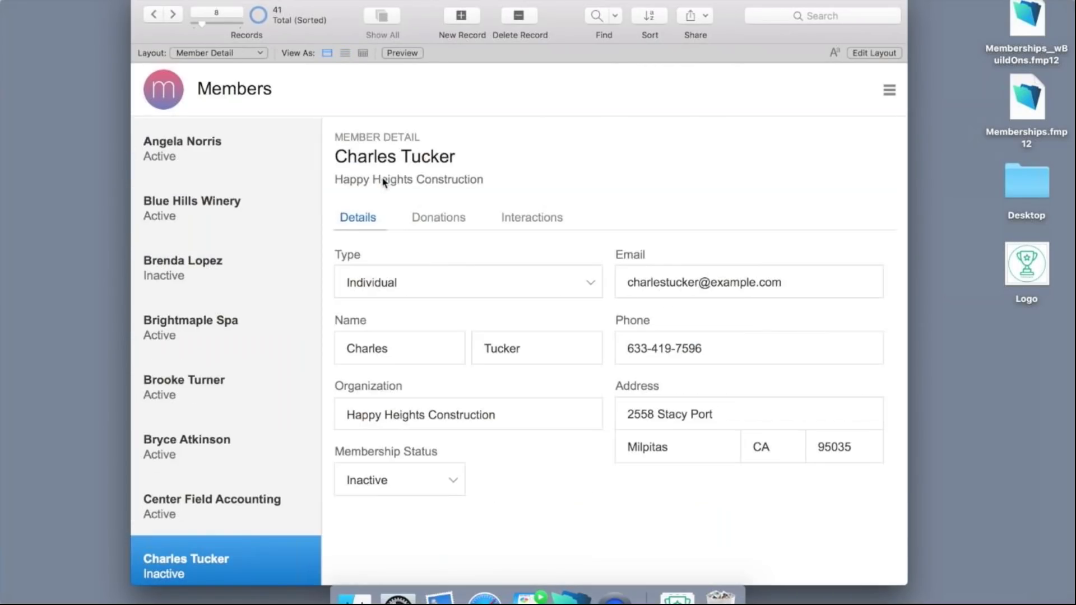
scroll(243, 253, "down", 1)
scroll(243, 253, "down", 12)
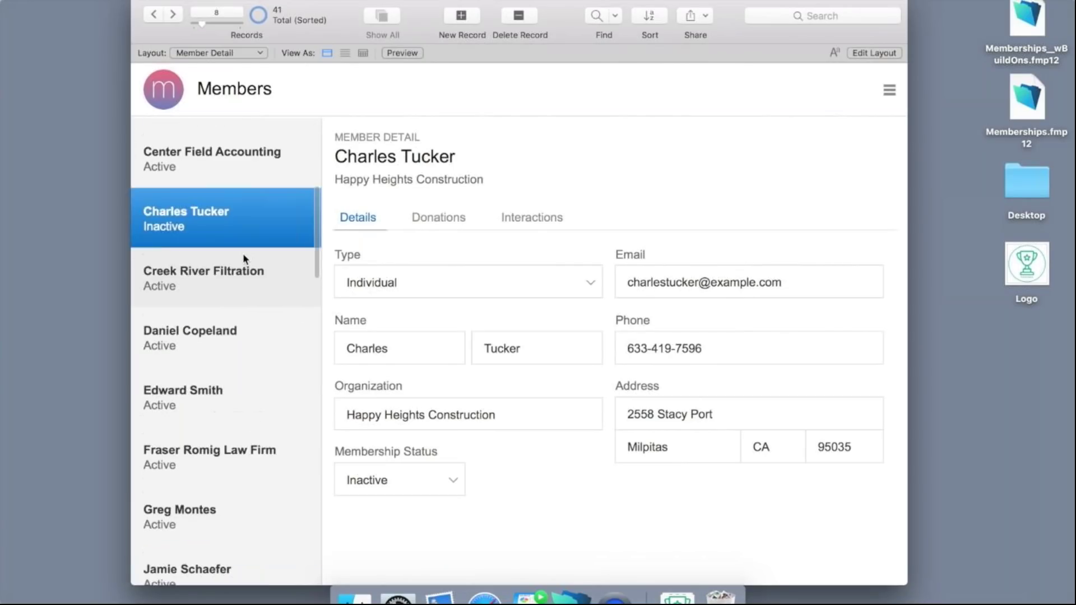
scroll(244, 333, "down", 11)
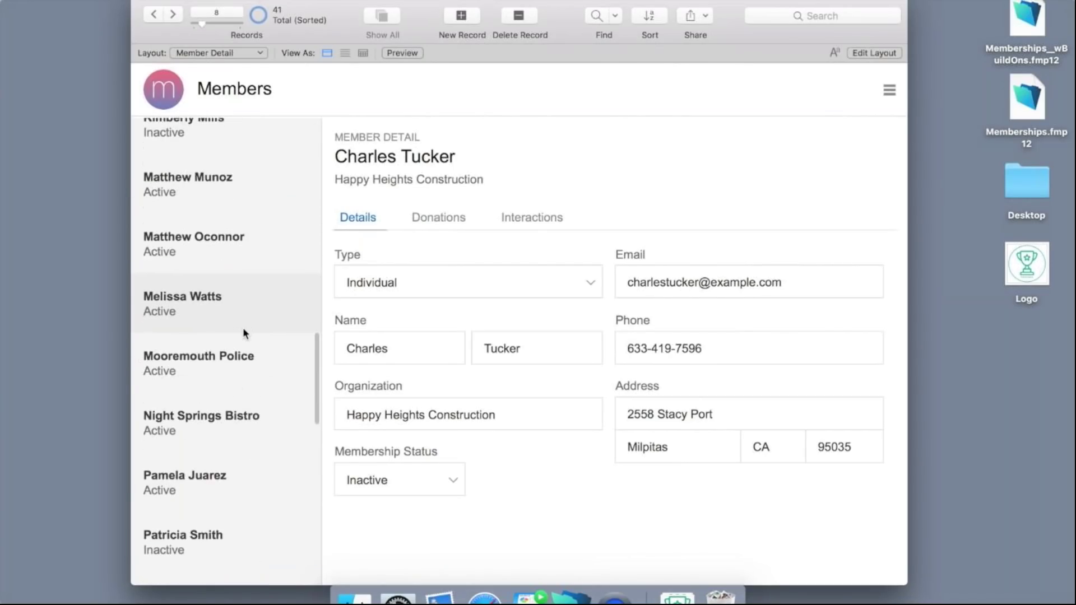
scroll(244, 333, "down", 1)
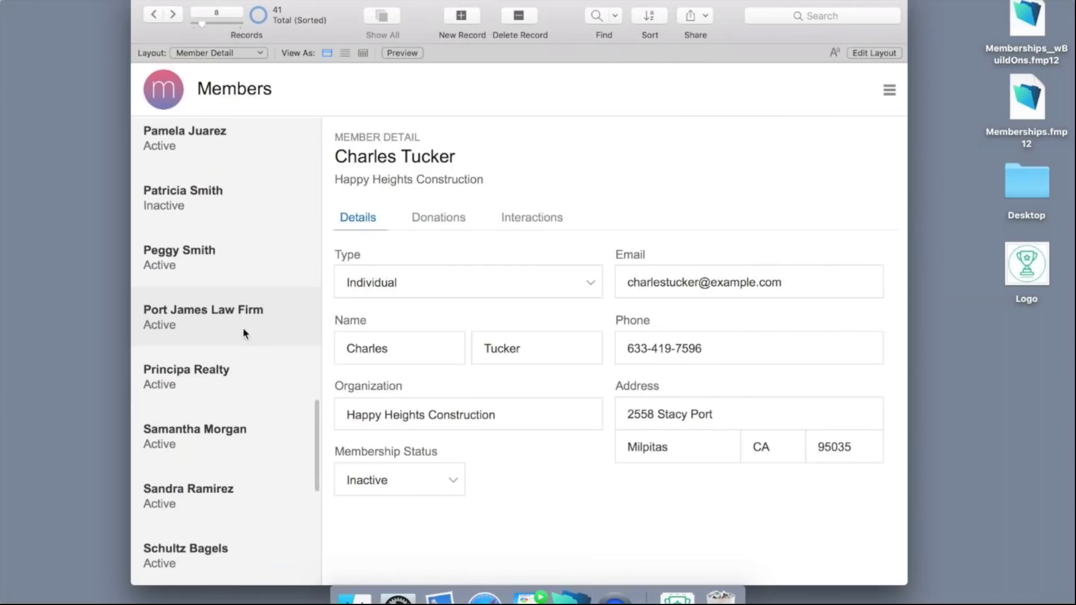
Browse other members, including Port James Law Firm, from the left-hand list.
left_click(243, 327)
left_click(226, 162)
scroll(226, 162, "up", 4)
left_click(227, 161)
scroll(226, 161, "up", 3)
scroll(227, 162, "up", 1)
left_click(227, 161)
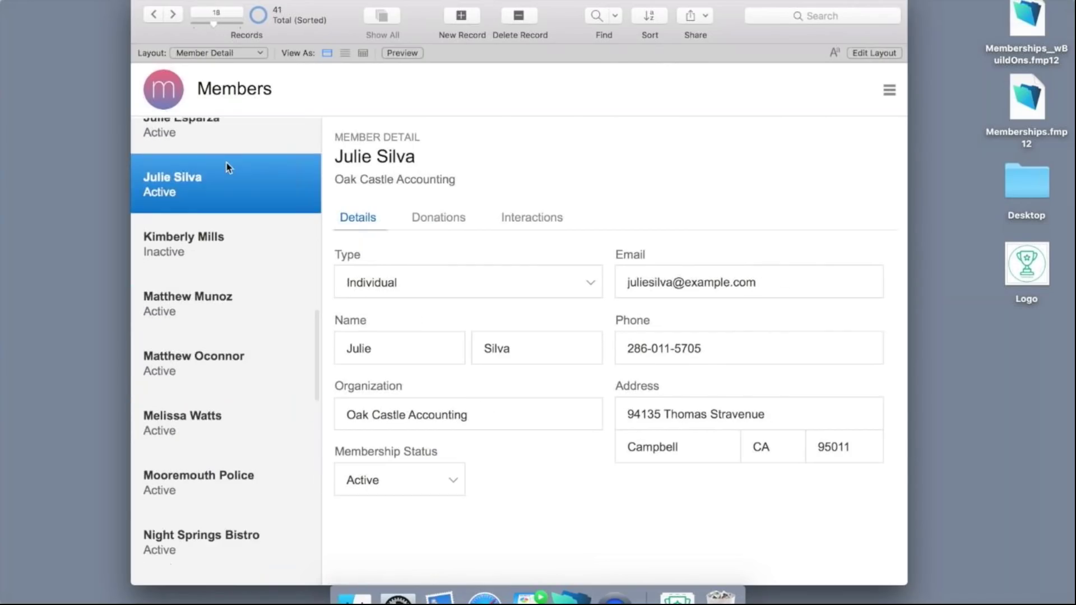
scroll(227, 162, "up", 4)
left_click(227, 161)
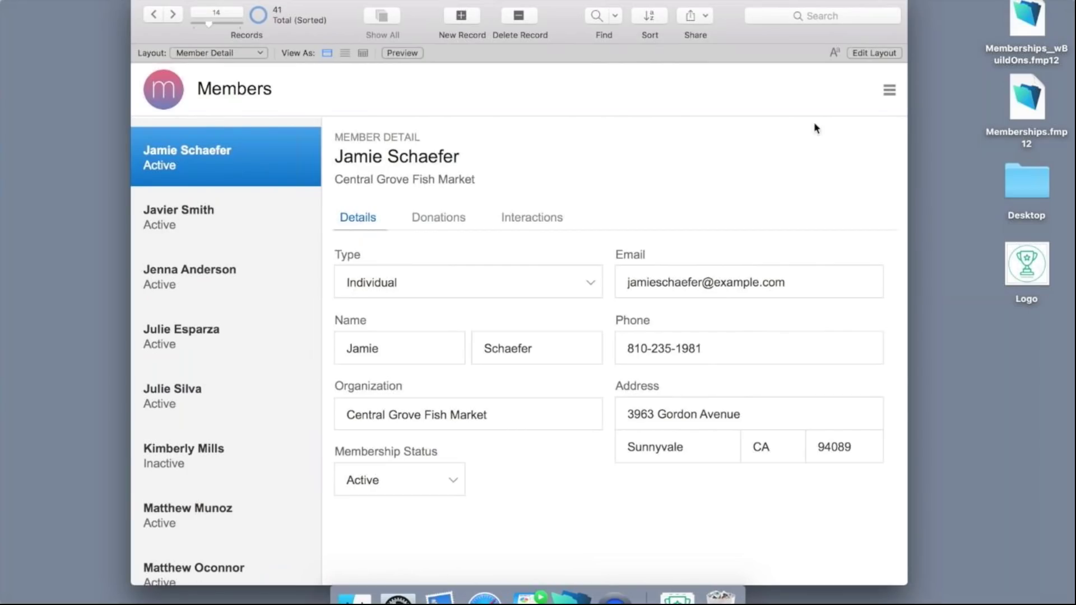
left_click(889, 91)
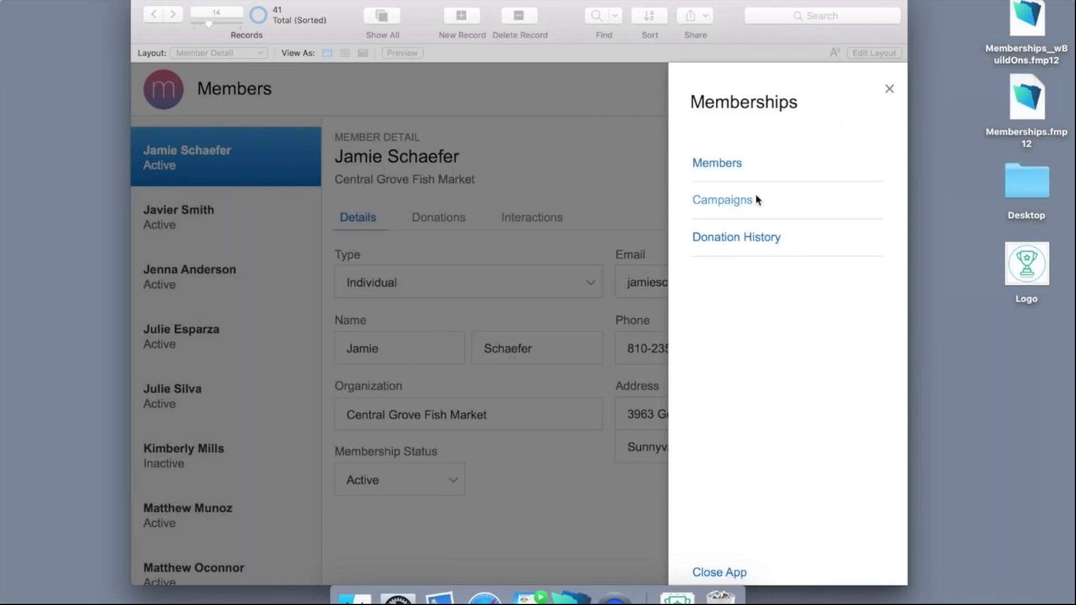
left_click(754, 200)
left_click(886, 94)
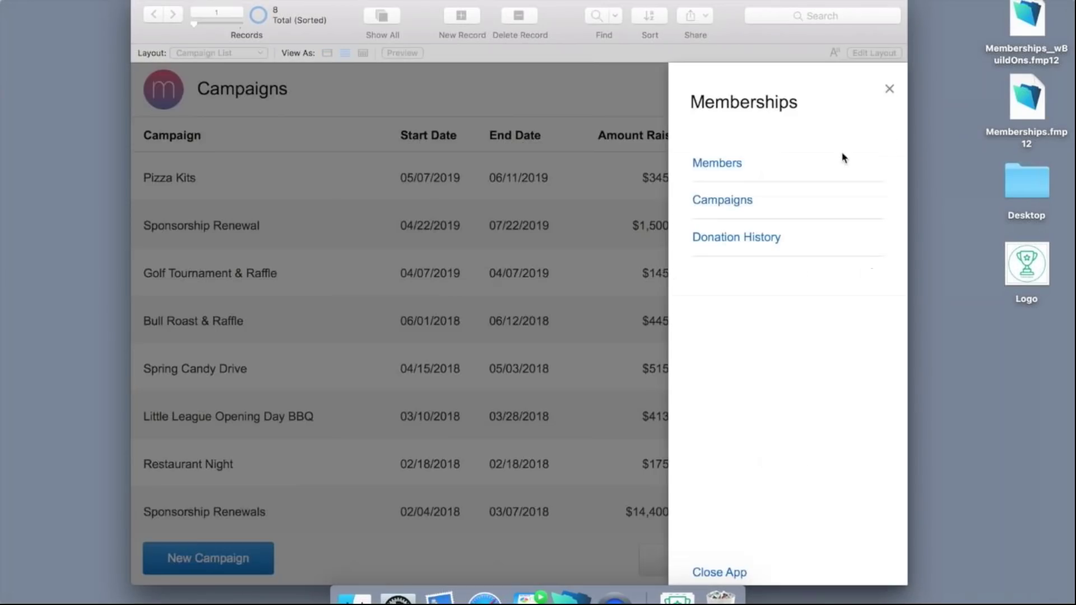
left_click(767, 236)
left_click(886, 92)
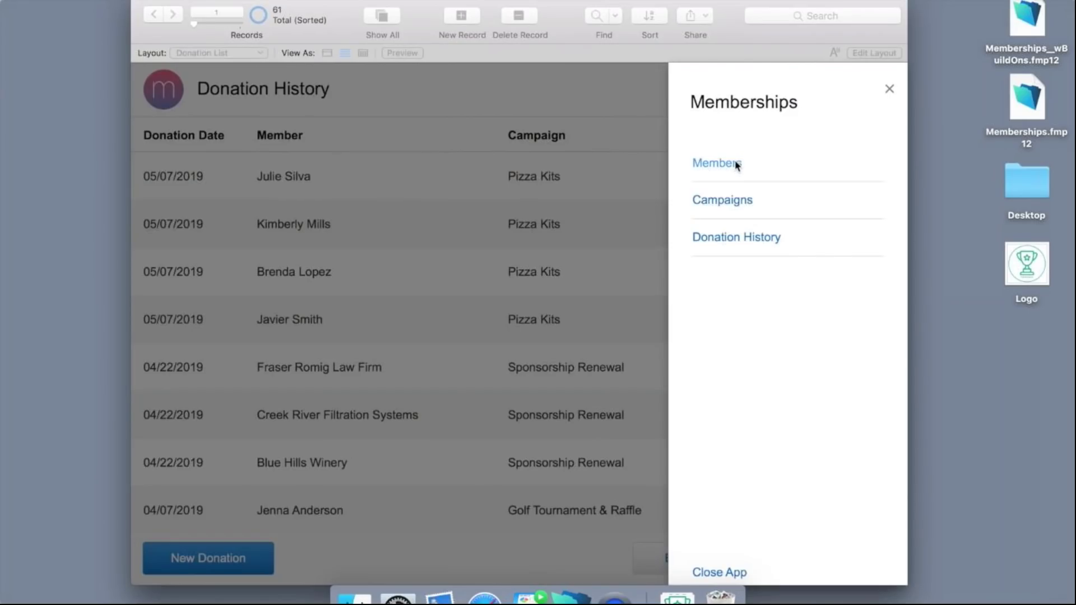
left_click(738, 163)
left_click(891, 95)
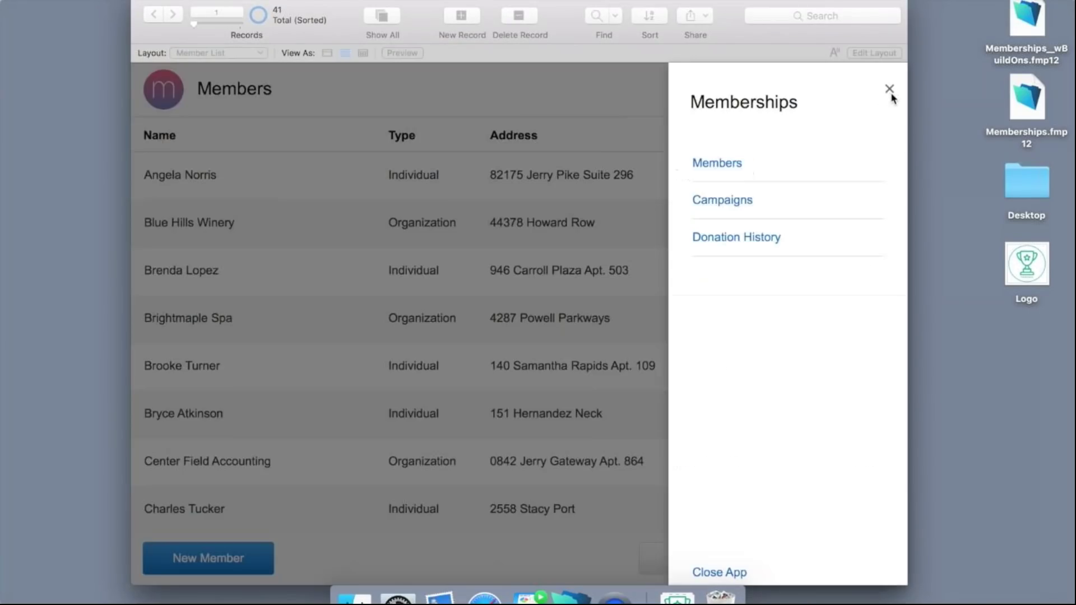
left_click(890, 91)
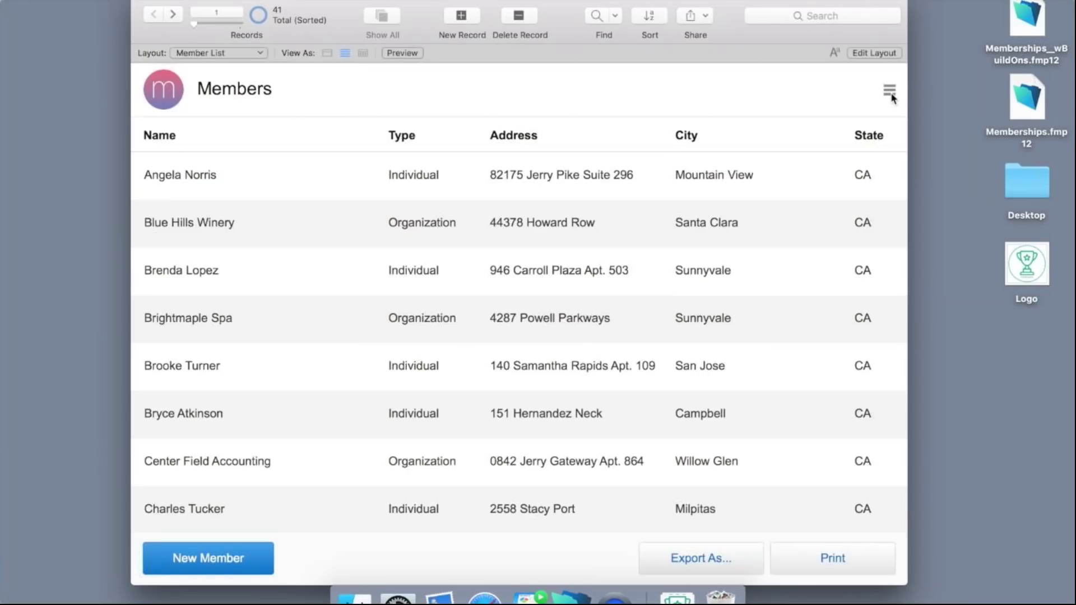
left_click(603, 164)
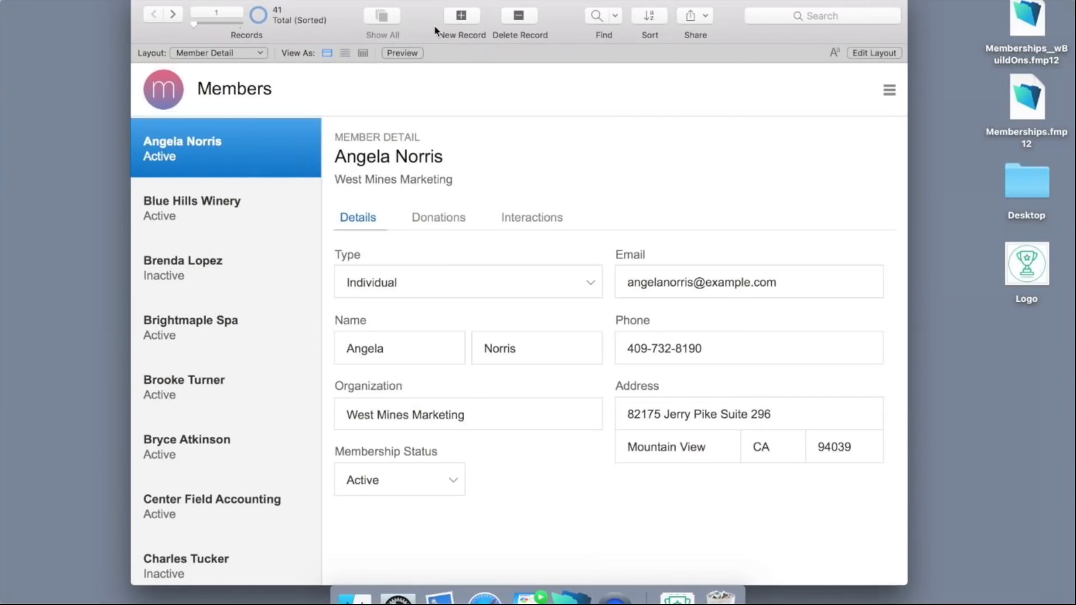
left_click(173, 14)
left_click(172, 15)
left_click(172, 15)
left_click(173, 14)
left_click(173, 14)
left_click(173, 15)
left_click(172, 14)
left_click(173, 15)
left_click(173, 15)
left_click(172, 15)
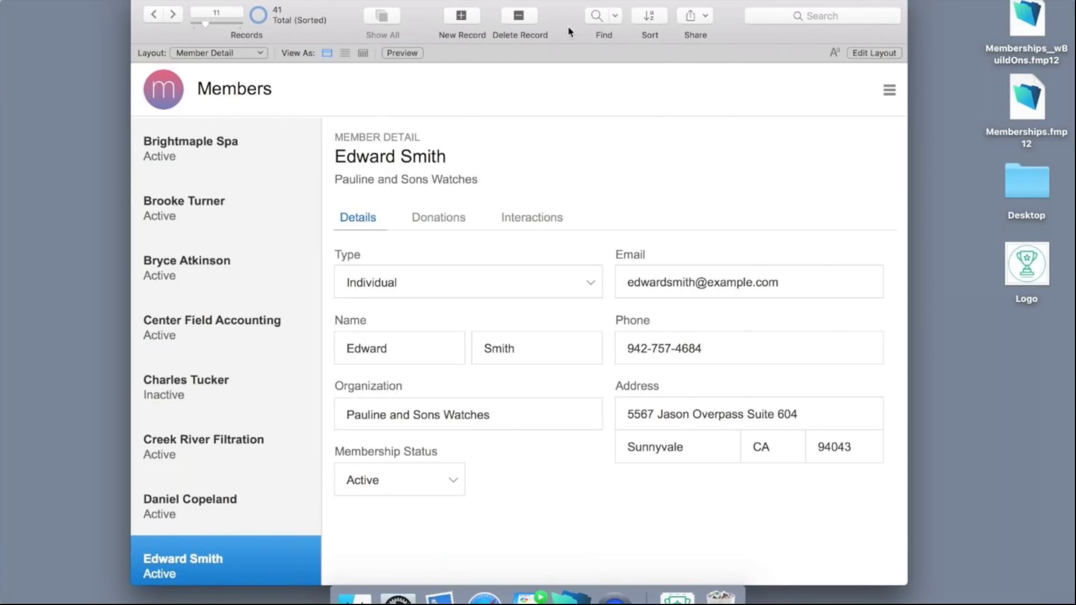
left_click(591, 17)
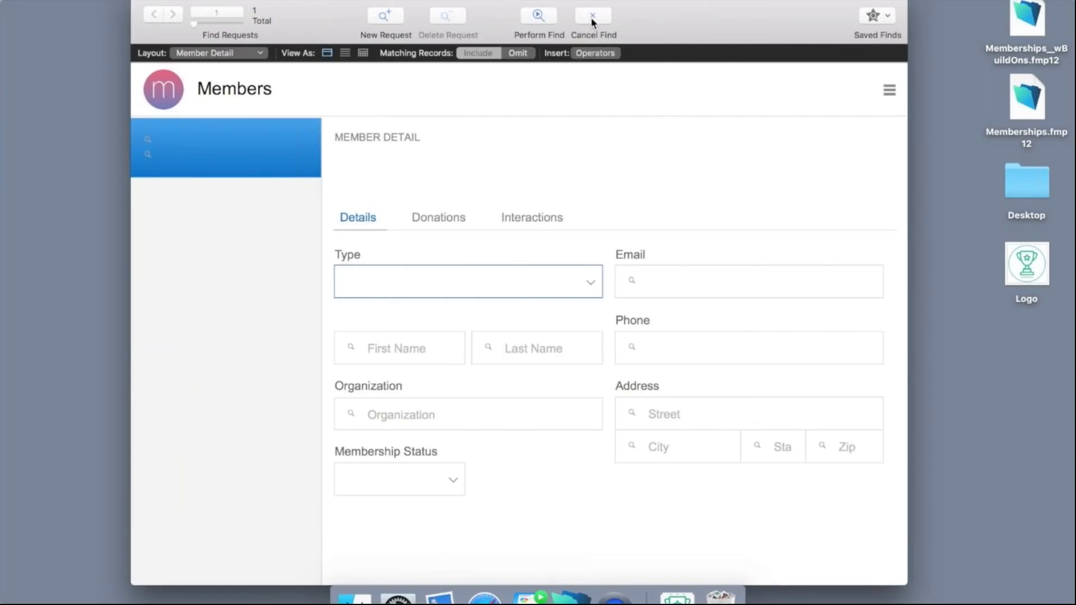
left_click(591, 17)
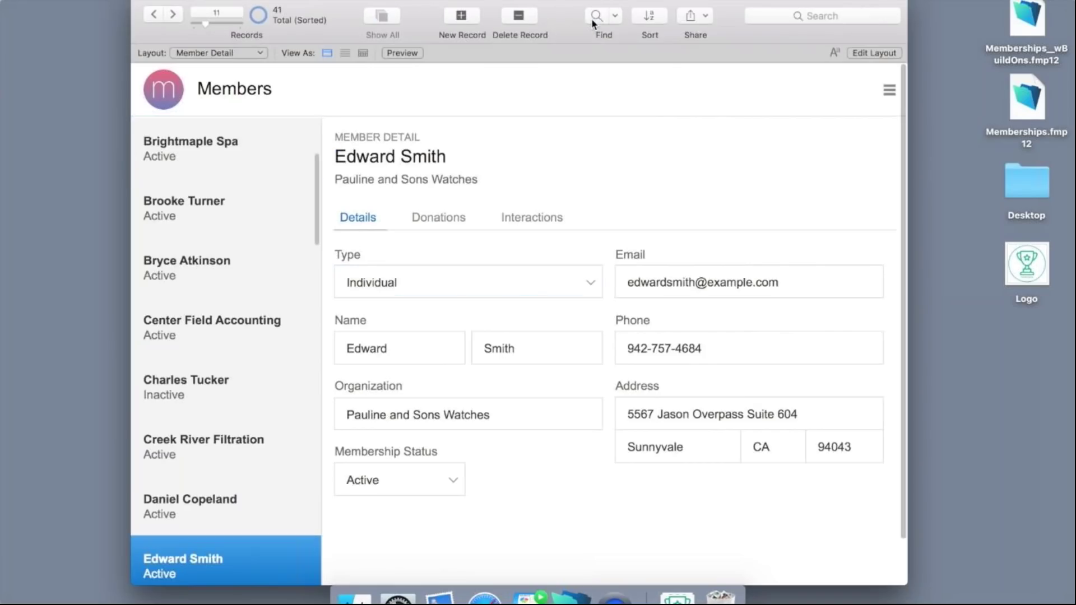
left_click(239, 53)
Choose Dashboard from the Layout pop-up in the status toolbar.
left_click(240, 53)
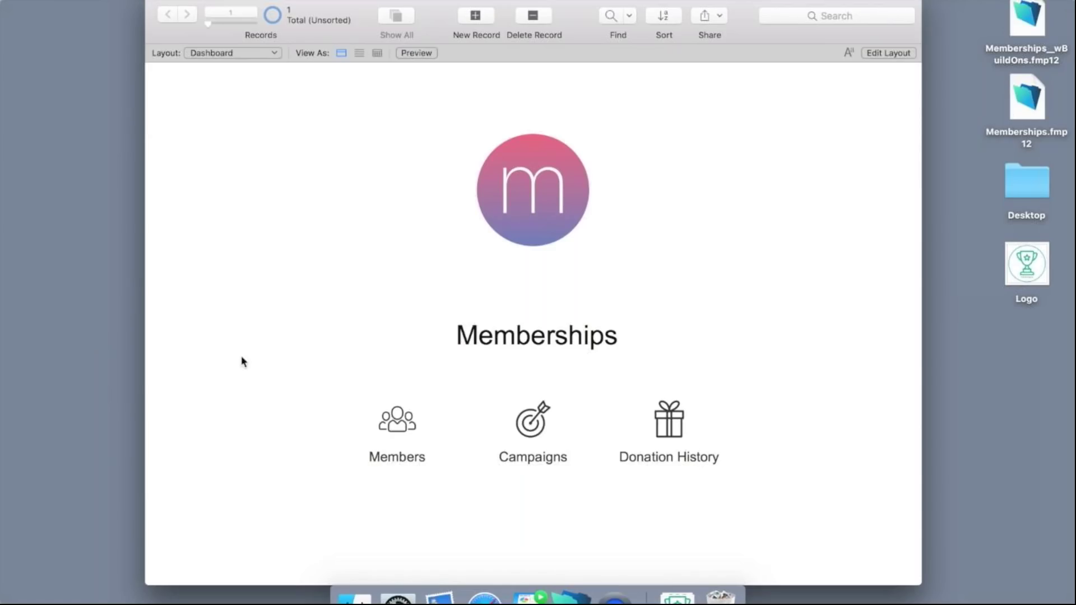
In Settings, replace the round 'm' logo with the green trophy Logo image from the Desktop.
scroll(280, 412, "down", 2)
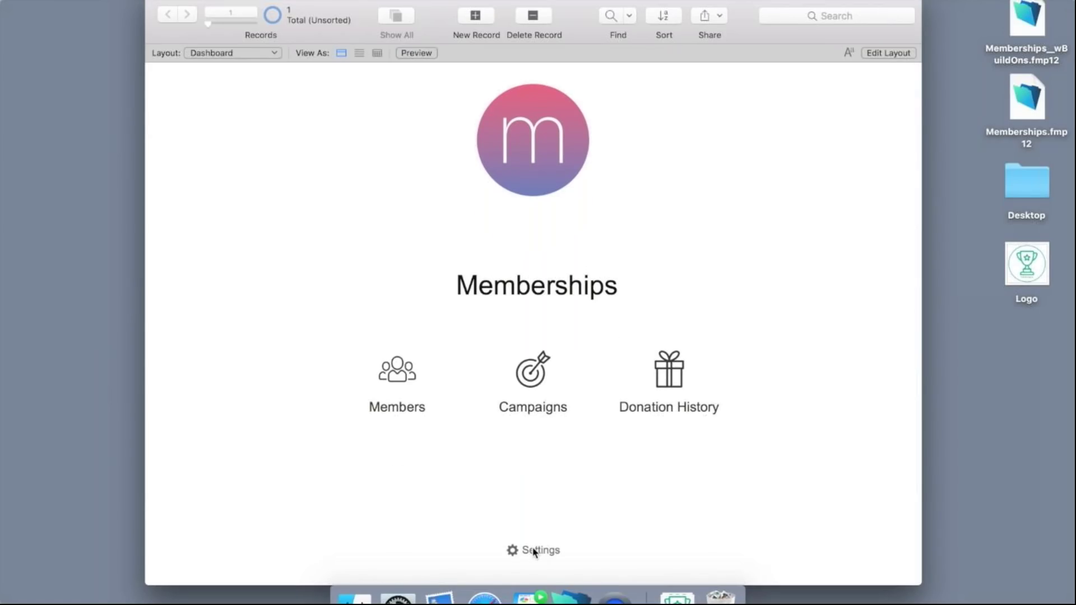
left_click(534, 551)
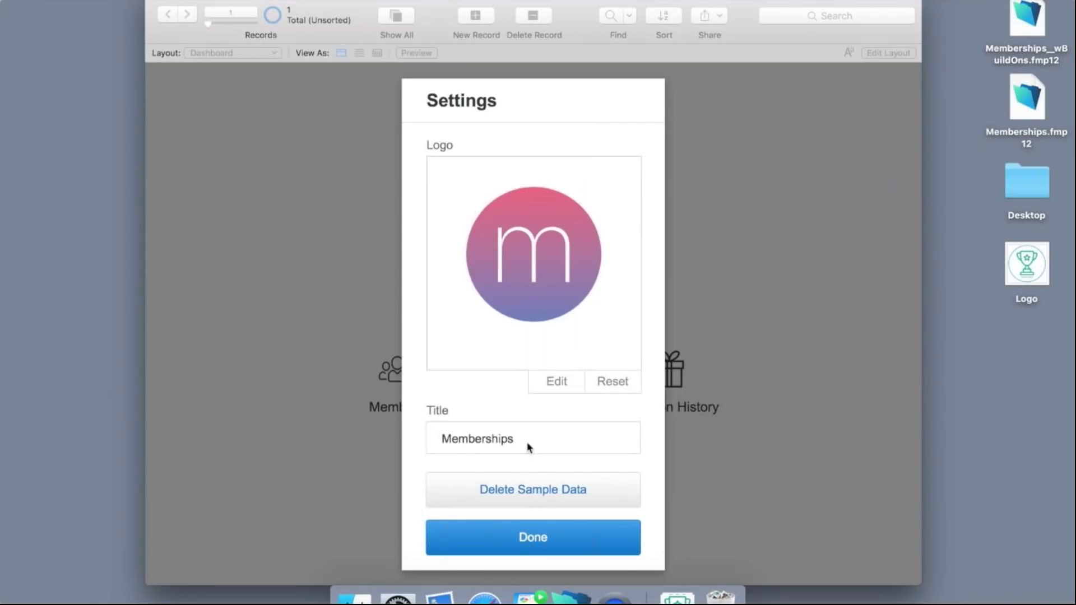
left_click(555, 383)
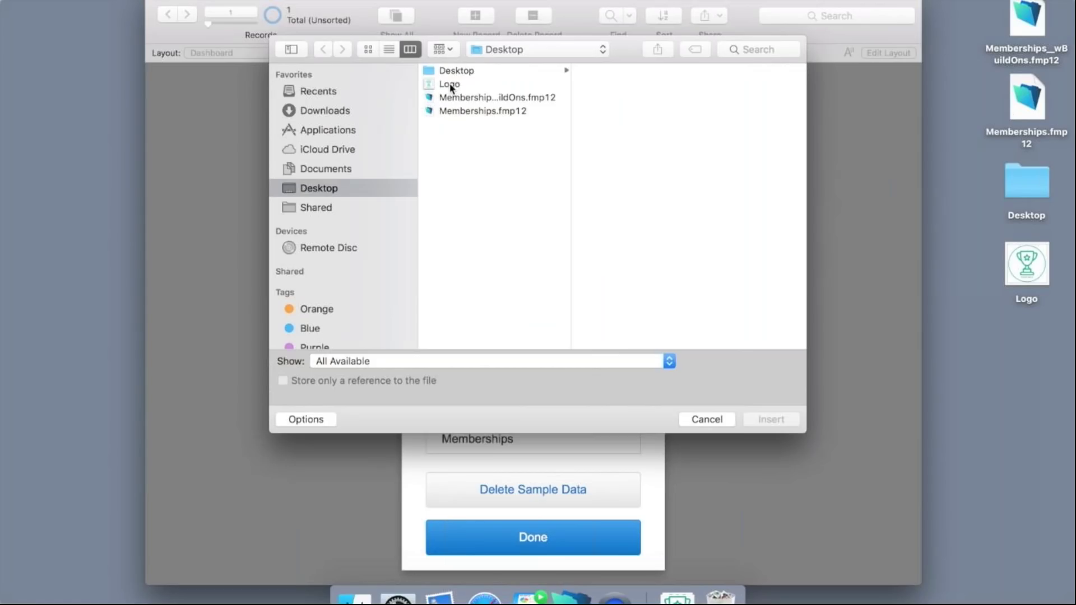
left_click(450, 85)
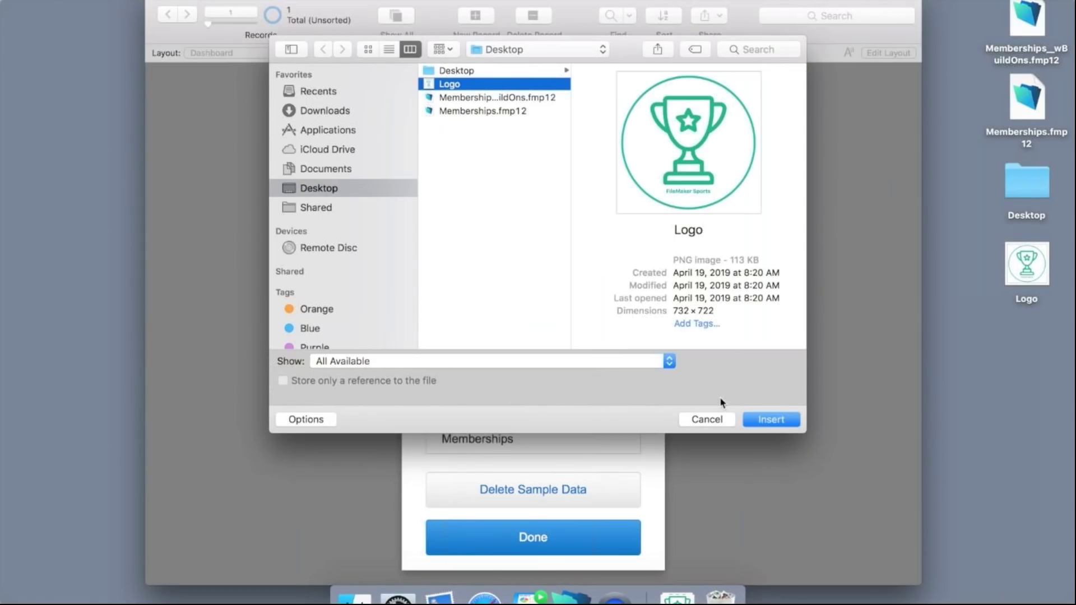
left_click(763, 420)
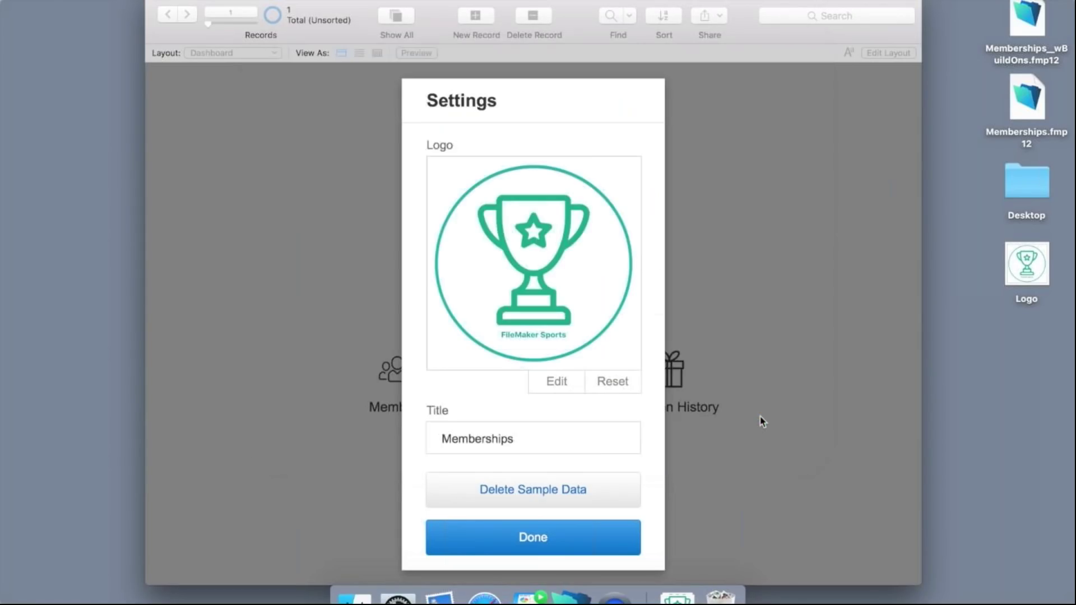
left_click(525, 541)
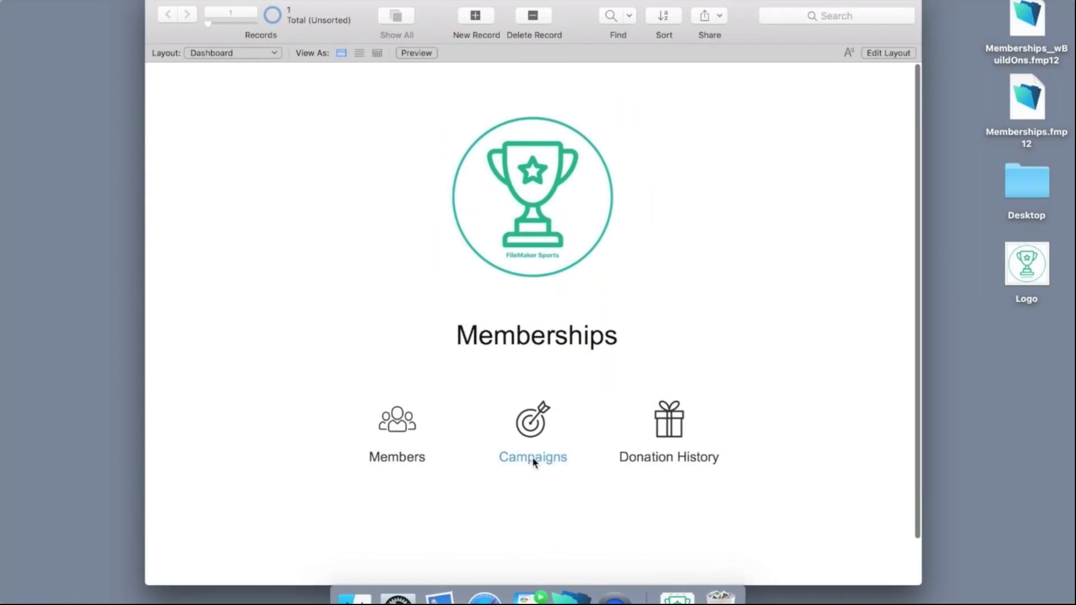
Open the Pizza Kits campaign from the Campaigns list and put its Campaign Detail layout into editing.
left_click(533, 461)
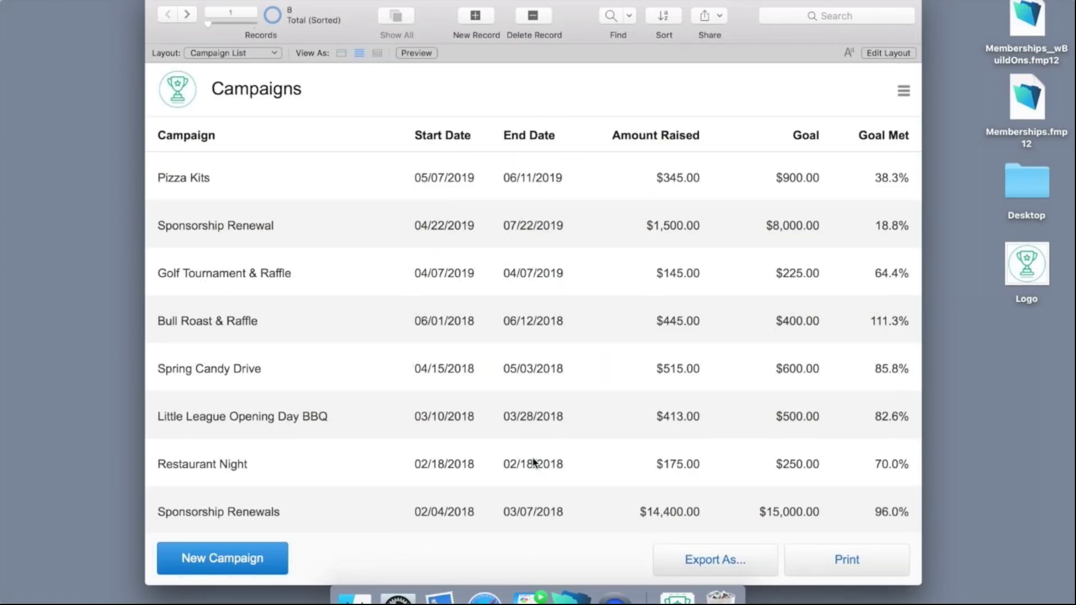
left_click(419, 184)
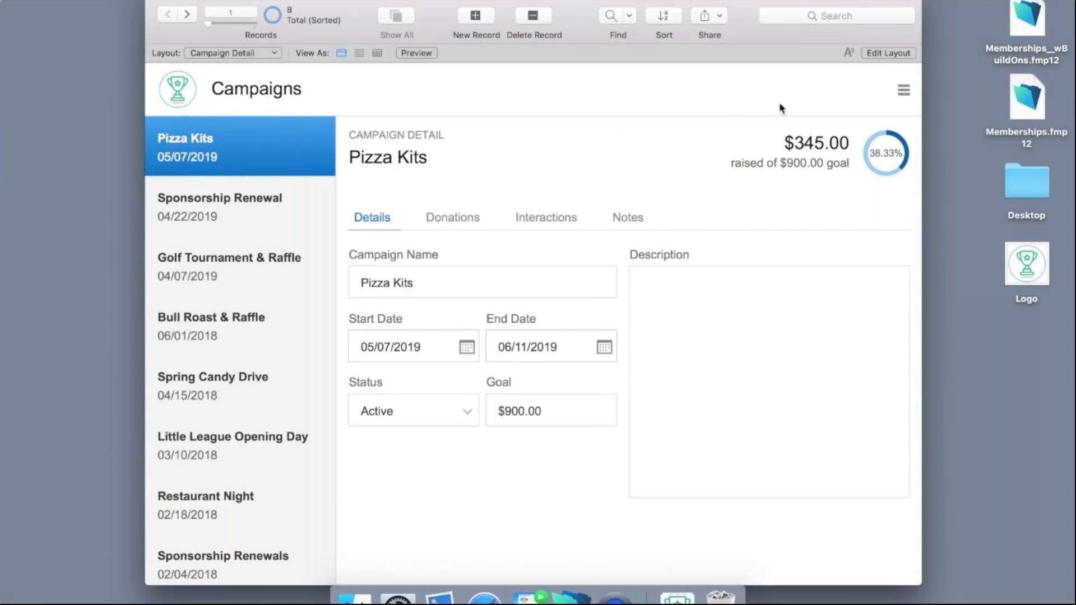
left_click(887, 54)
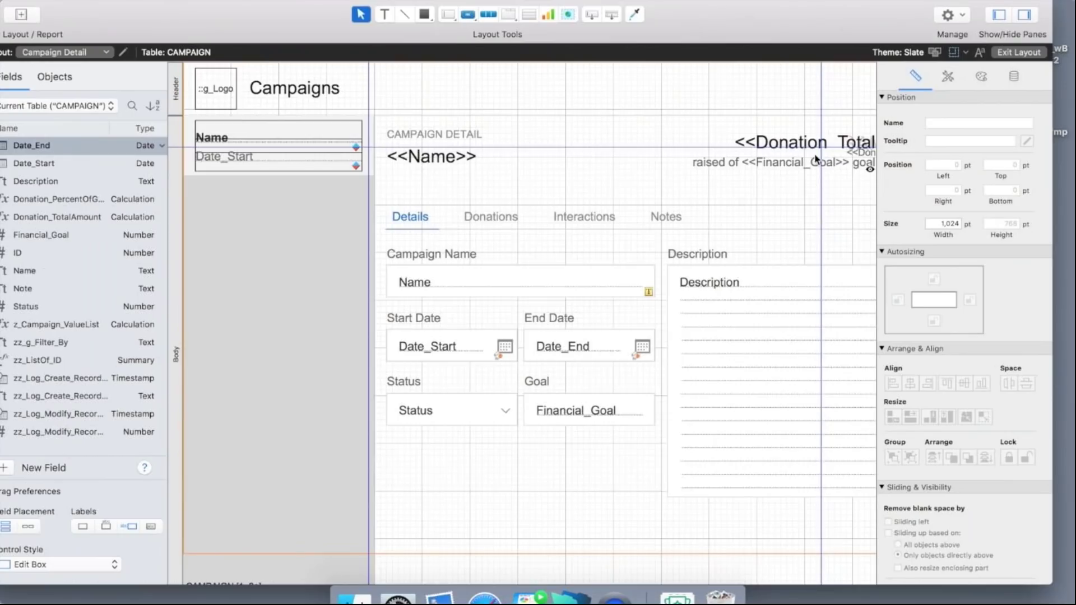
Reveal the File menu's Manage submenu for database, security, value lists, layouts and scripts.
scroll(800, 212, "right", 5)
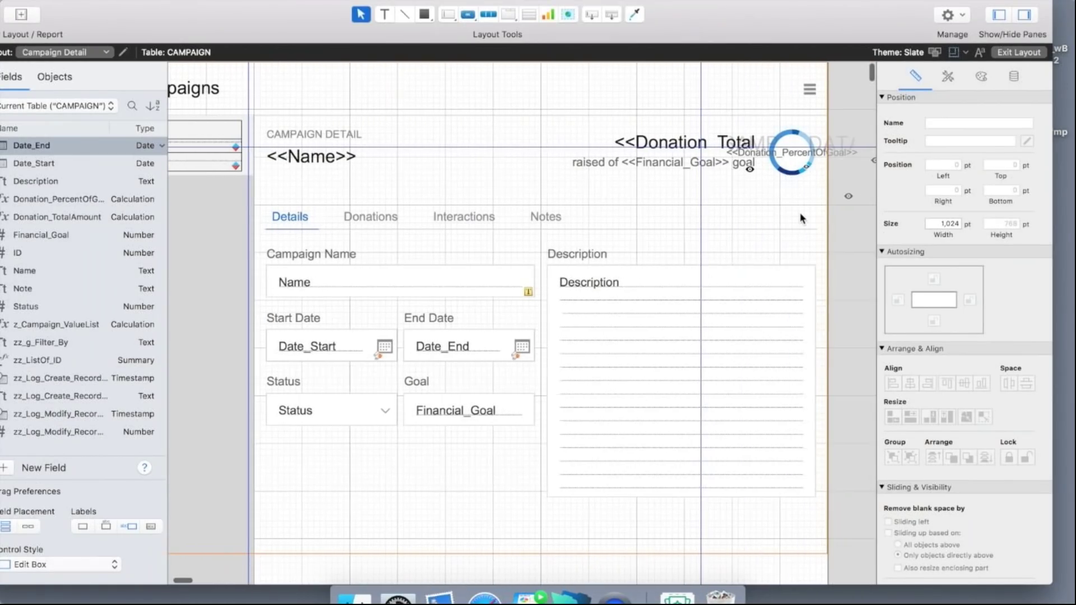
scroll(799, 213, "left", 2)
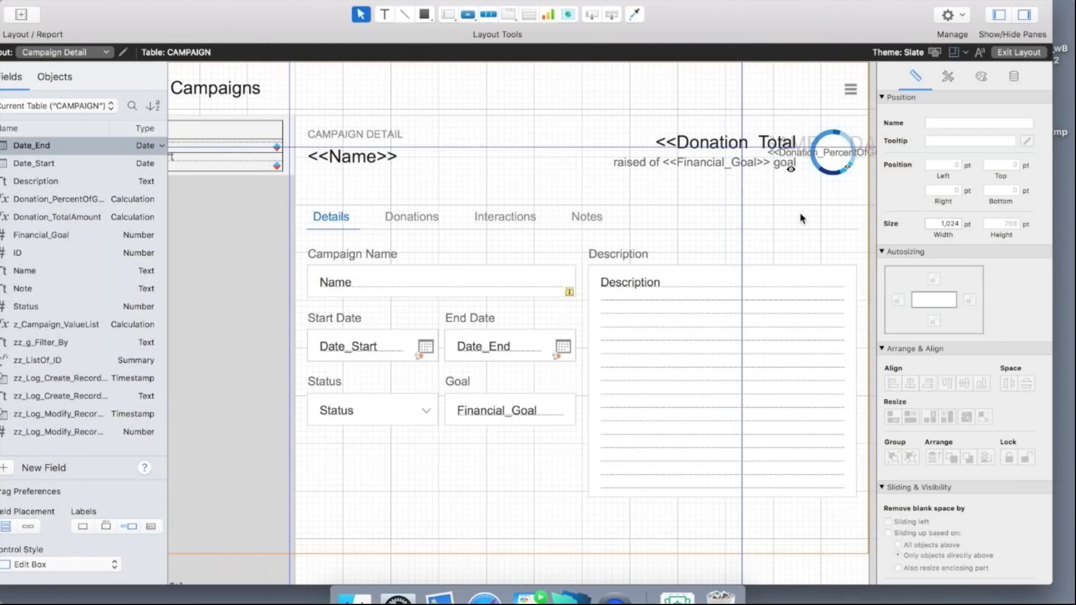
scroll(474, 197, "left", 5)
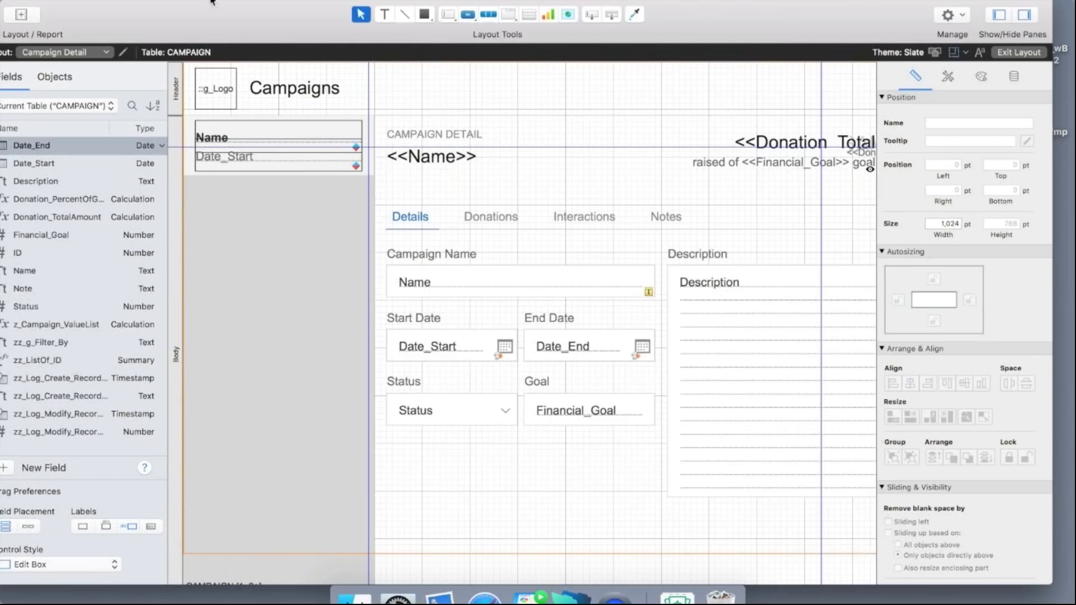
left_click(190, 0)
mouse_move(209, 96)
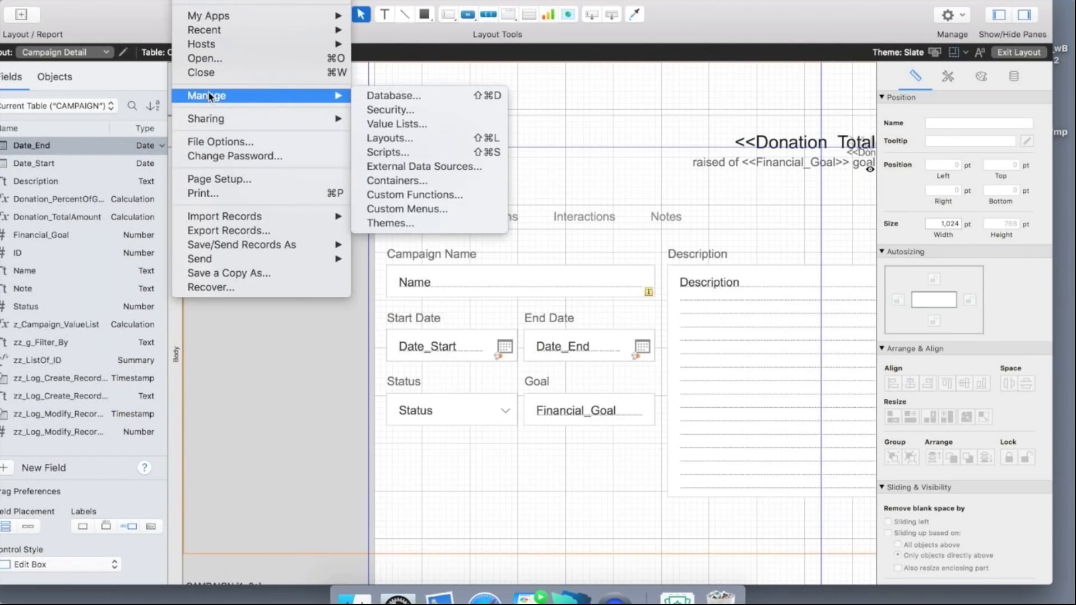
left_click(370, 96)
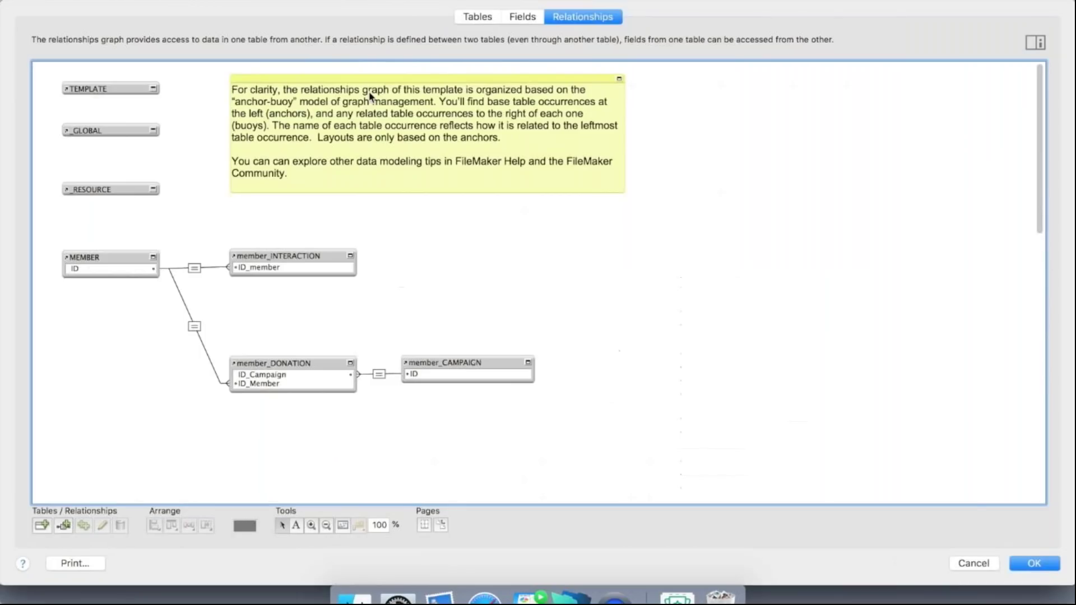
left_click(468, 18)
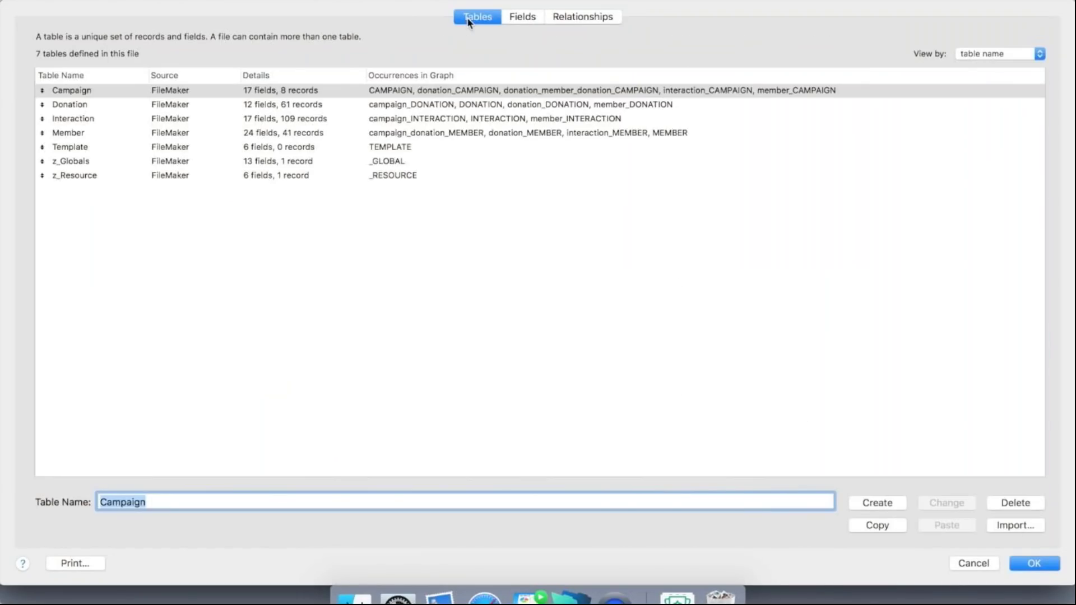
left_click(516, 18)
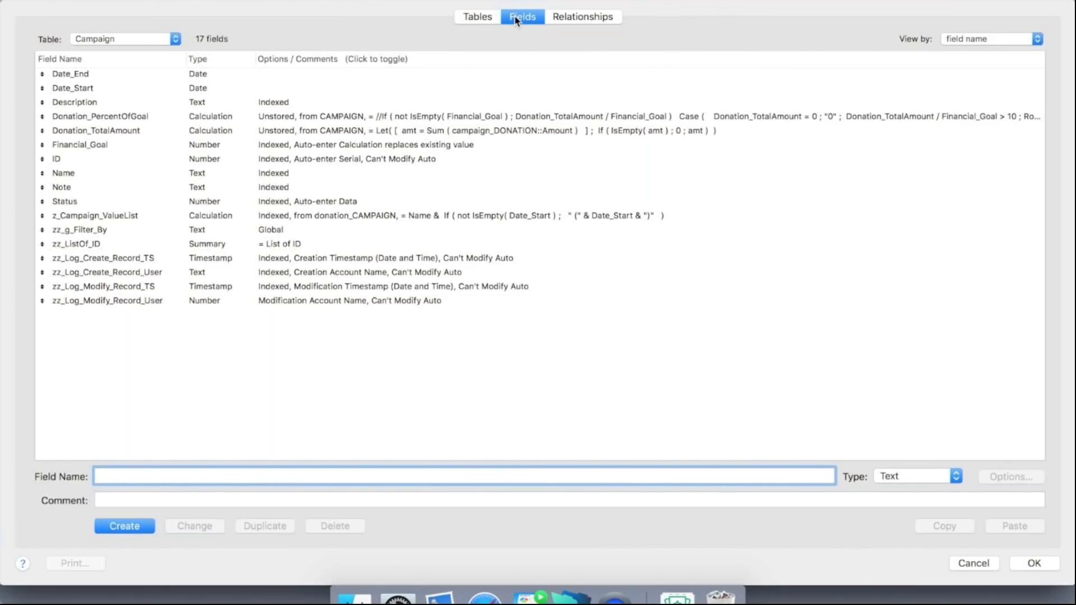
left_click(576, 16)
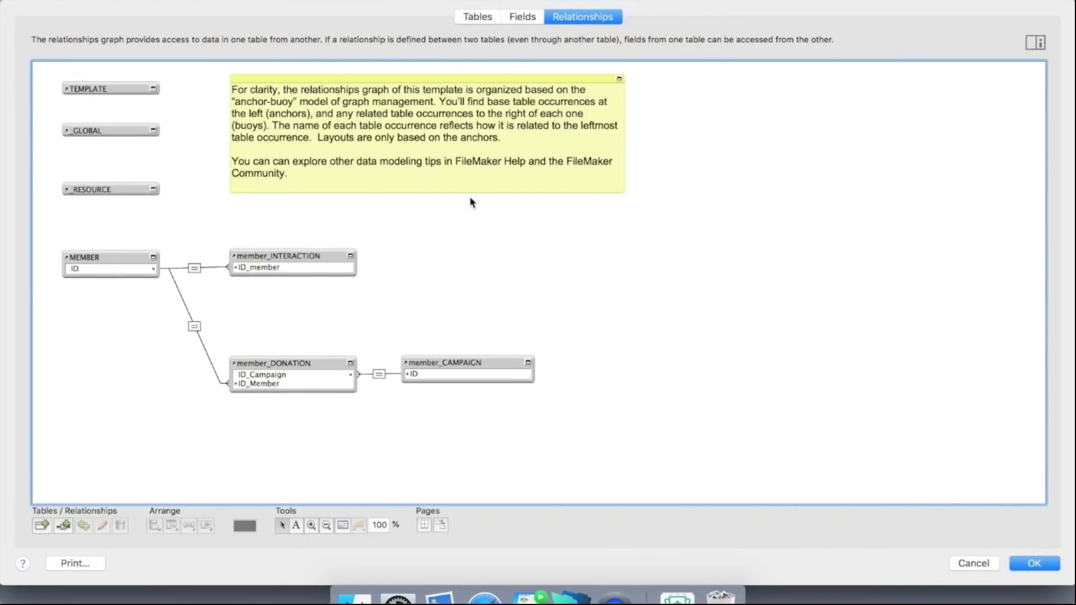
scroll(454, 247, "down", 10)
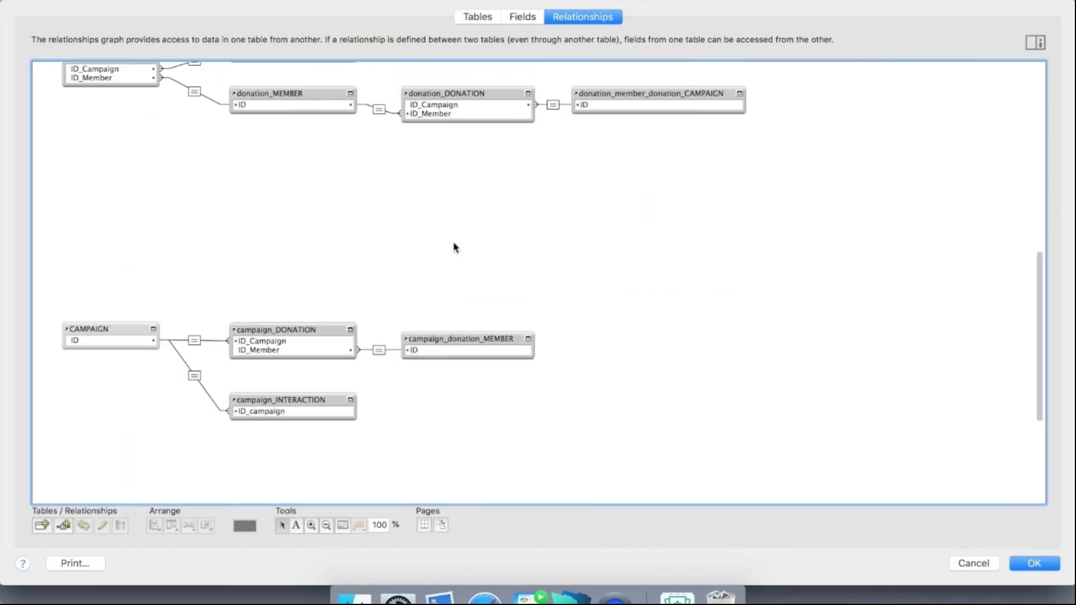
scroll(455, 248, "down", 5)
scroll(455, 248, "up", 6)
scroll(454, 246, "up", 15)
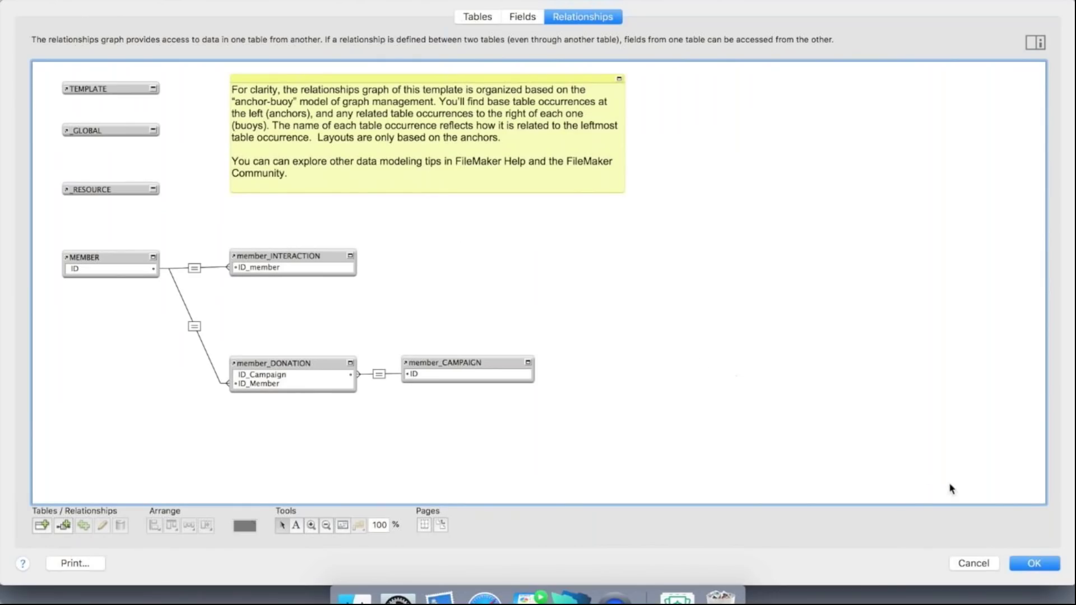
left_click(1034, 563)
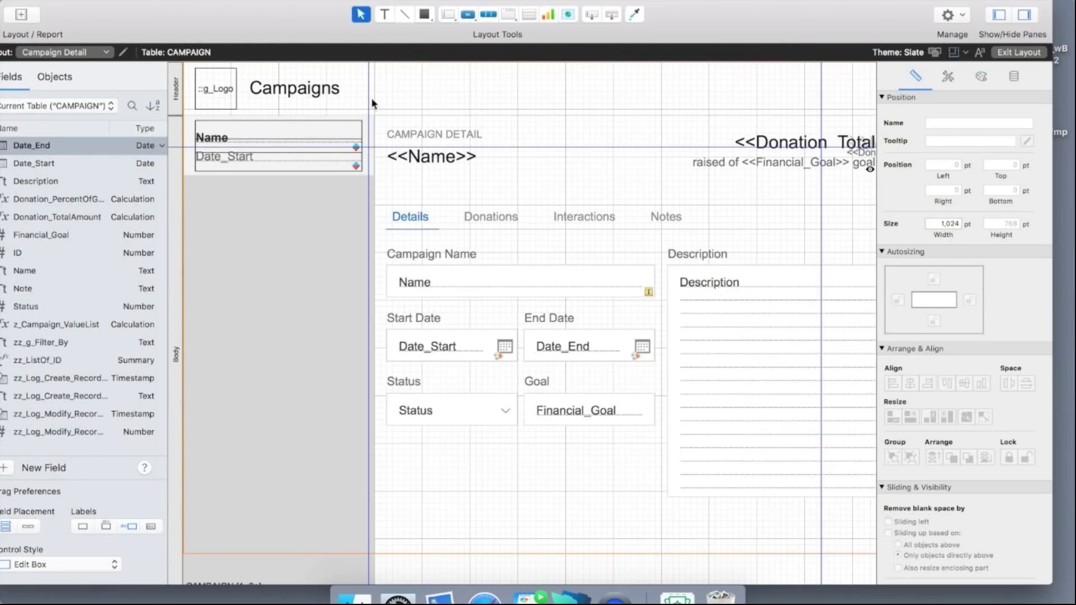
Create a new field named League in the Campaign table.
left_click_drag(270, 25, 294, 24)
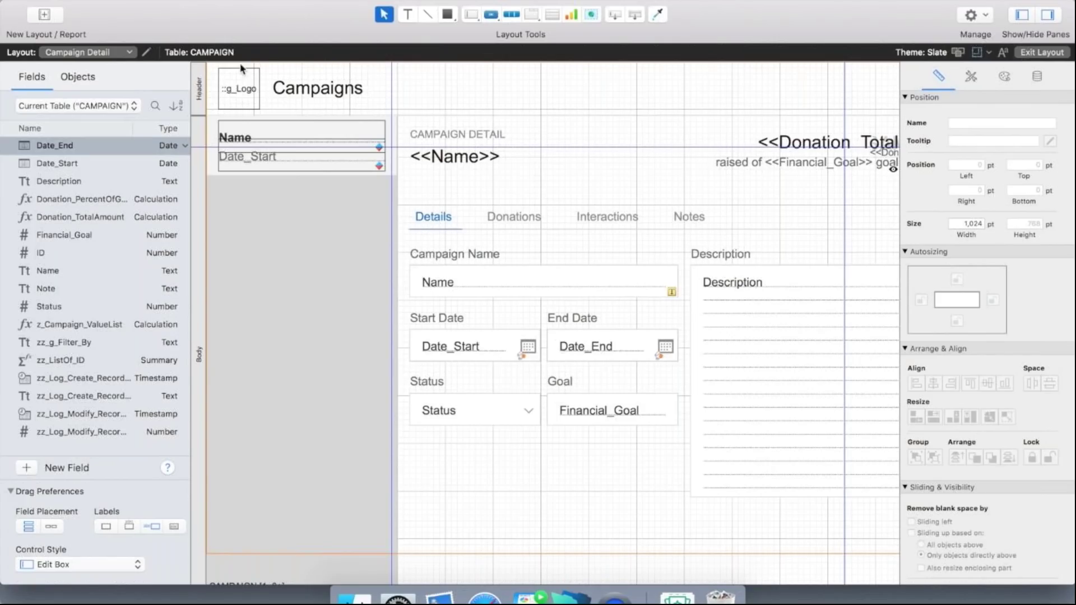
left_click(26, 469)
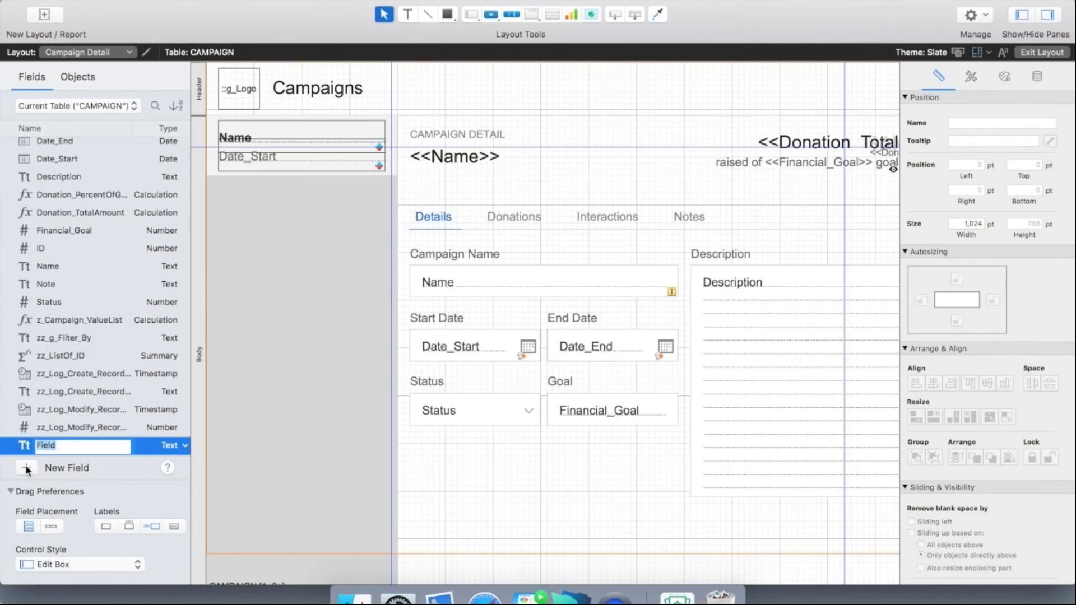
type("League")
key("Return")
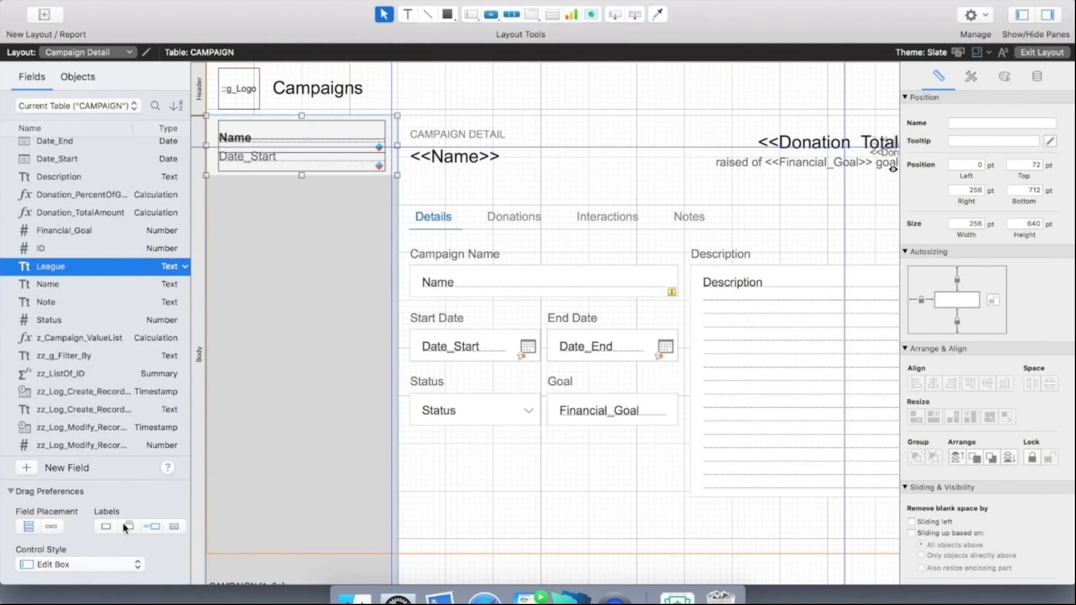
Place the League field below Status and narrow its edit box to 176 pt.
left_click_drag(69, 269, 445, 457)
left_click(523, 509)
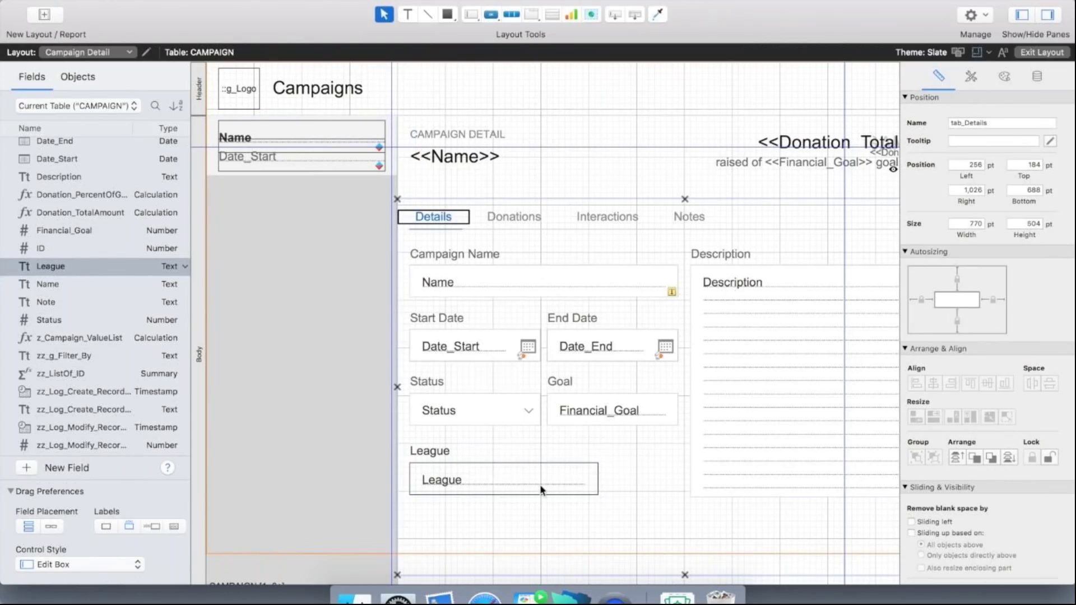
left_click(584, 481)
left_click_drag(596, 478, 539, 481)
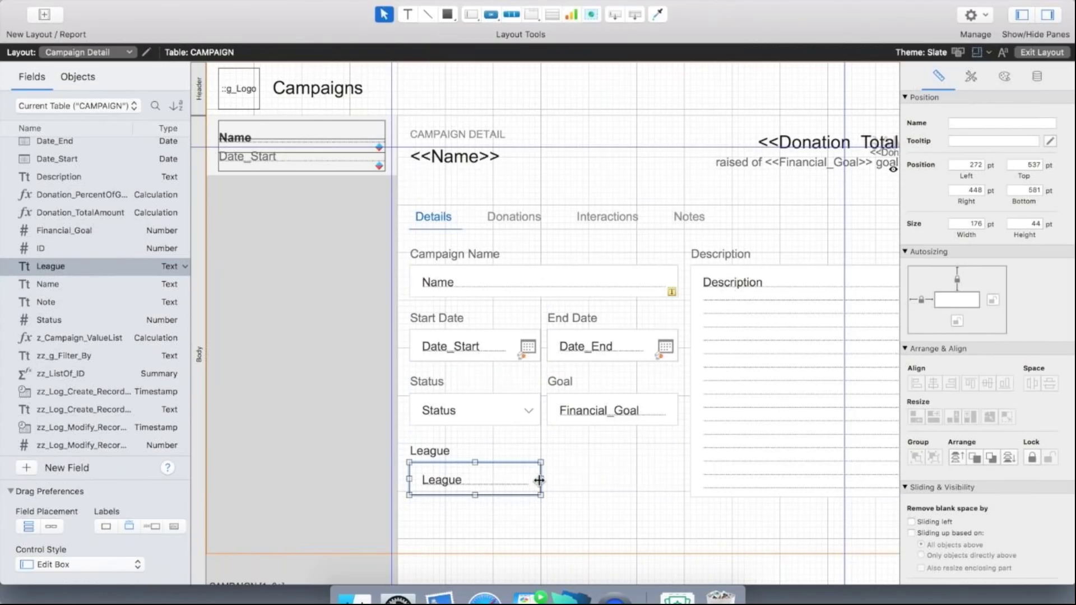
Set the League field's control style to Pop-up Menu in the Inspector's Data tab.
left_click(1038, 79)
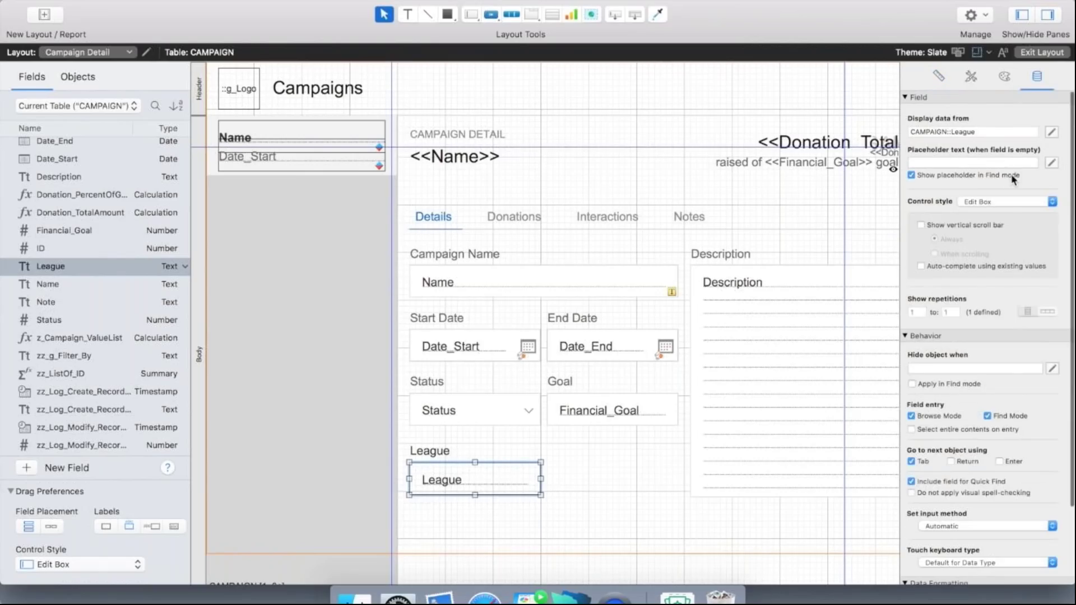
left_click(1010, 203)
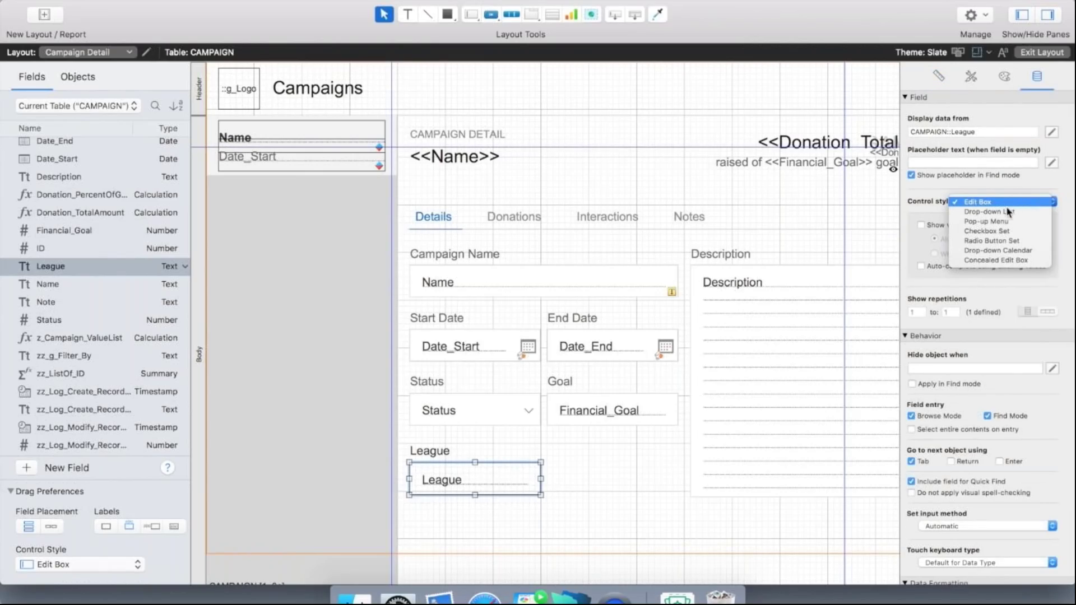
left_click(1005, 222)
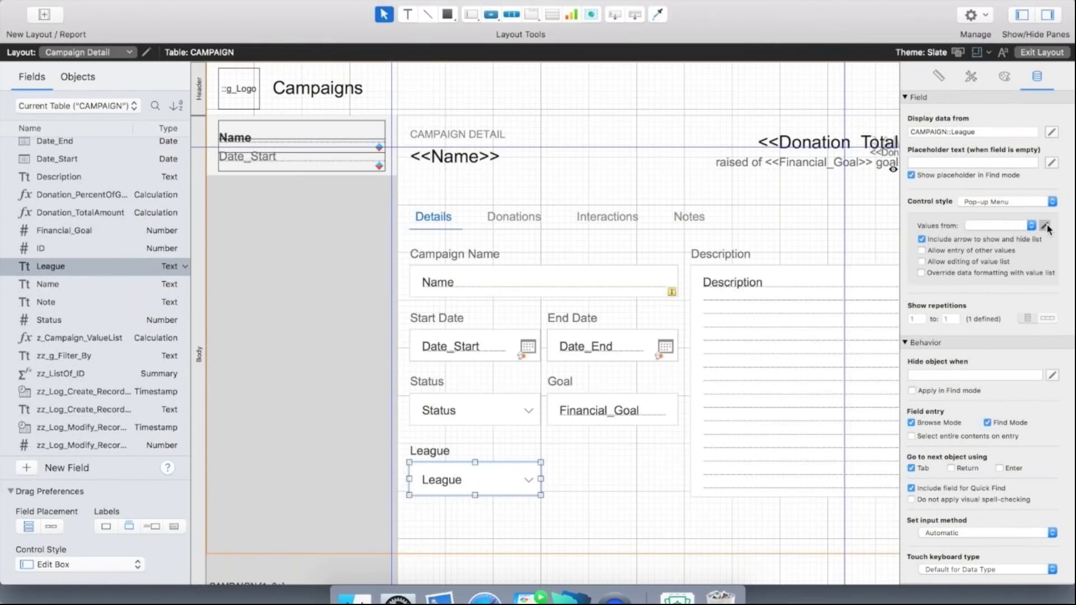
left_click(1045, 225)
Create value list League Type (All, Baseball, Football, Soccer, Field Hockey) and use it for League.
left_click(47, 385)
type("League Type")
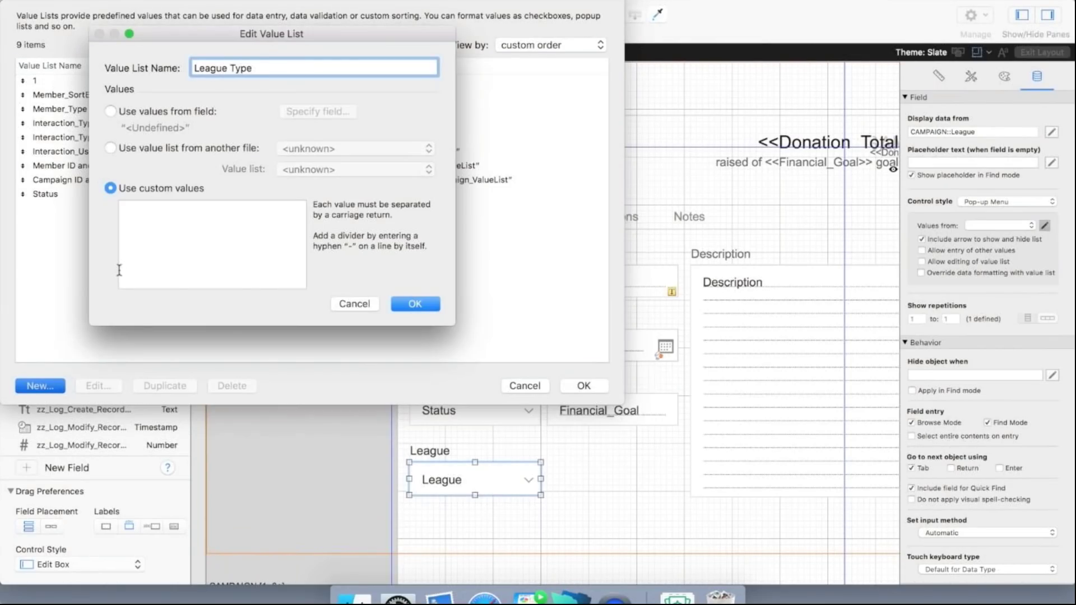
left_click(163, 219)
type("All")
key("Return")
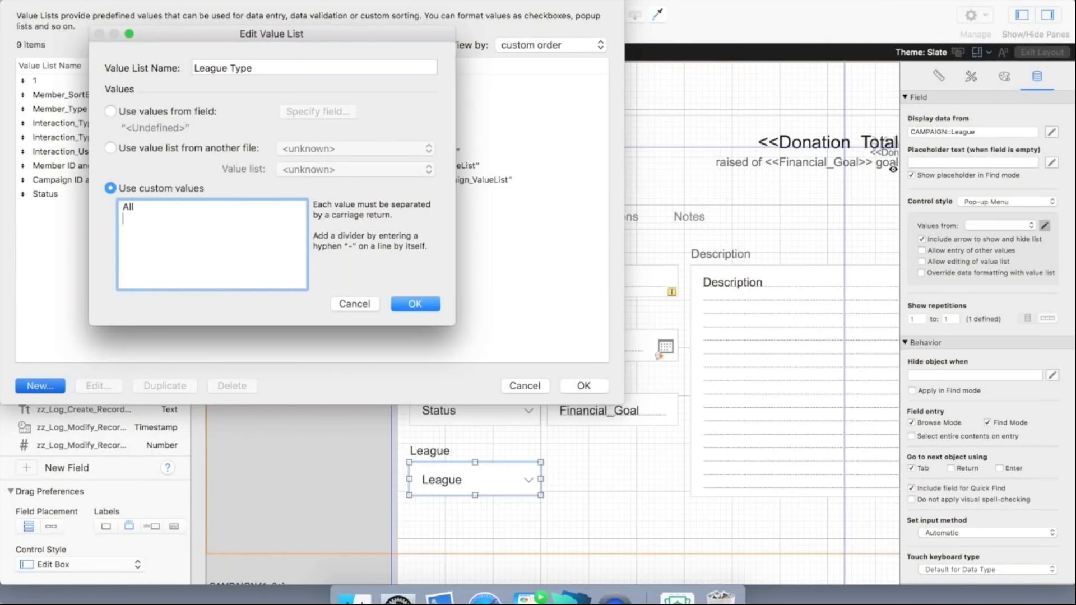
type("L")
key("BackSpace")
type("Baseball")
key("Return")
type("Football")
key("Return")
type("Soccer")
key("Return")
type("Field Hockey")
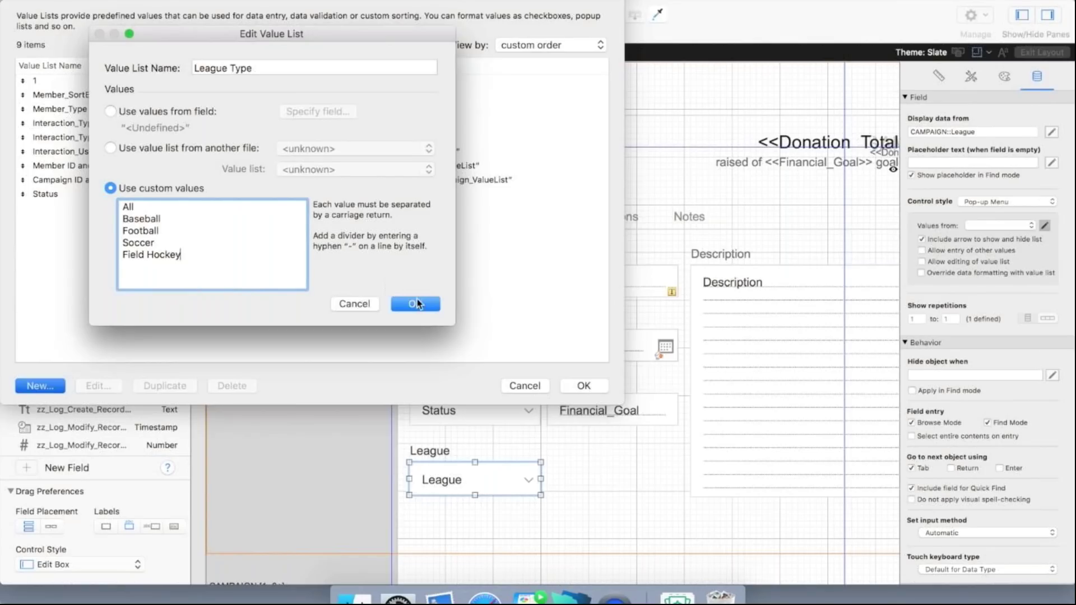
left_click(415, 302)
left_click(583, 386)
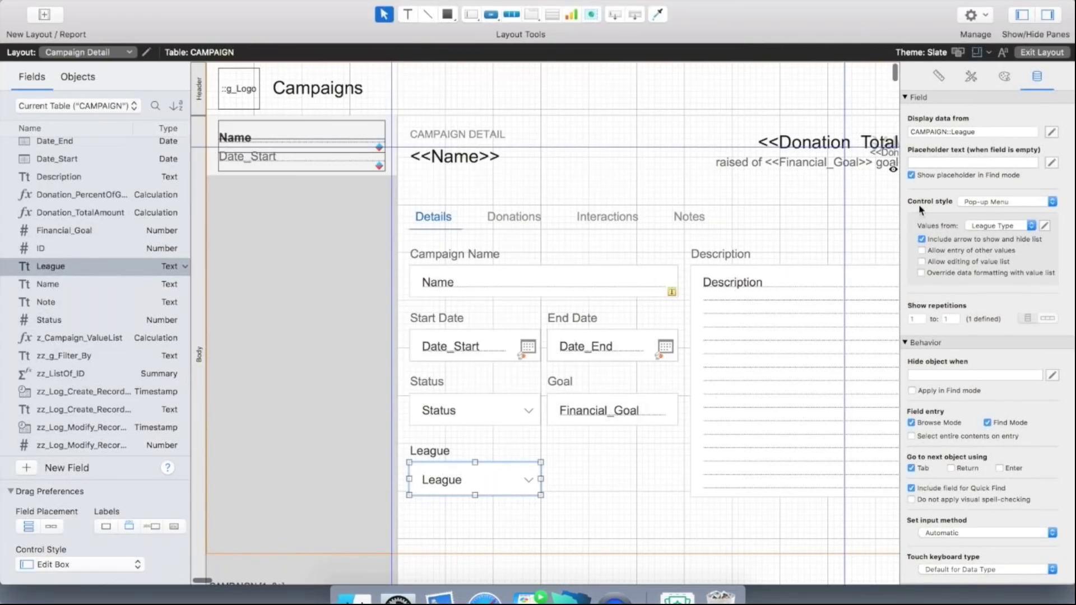
Return to browse mode and set Pizza Kits' League to All.
left_click(1041, 53)
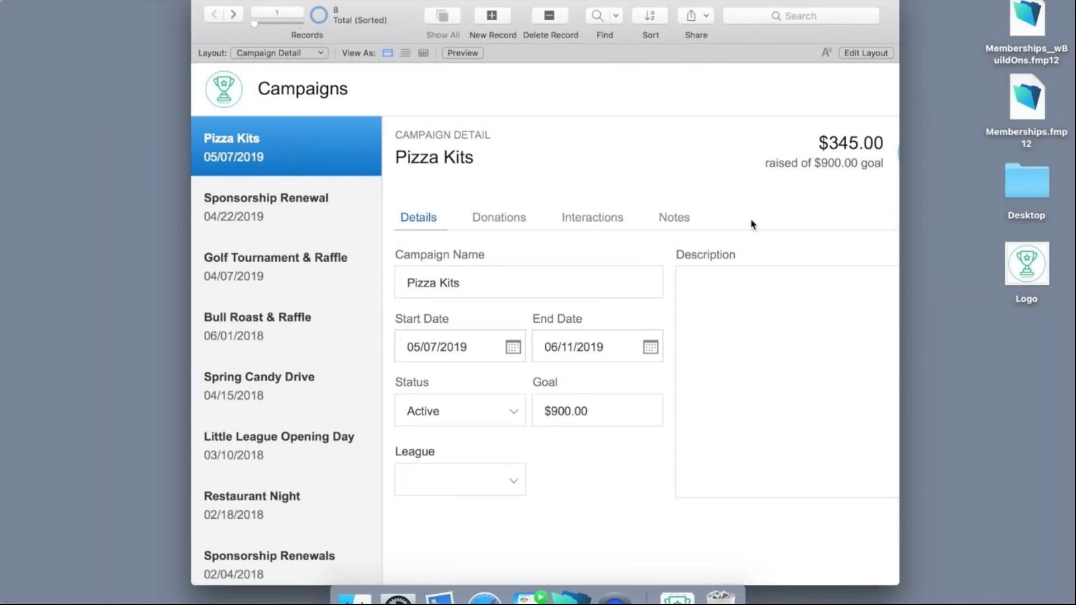
left_click(513, 480)
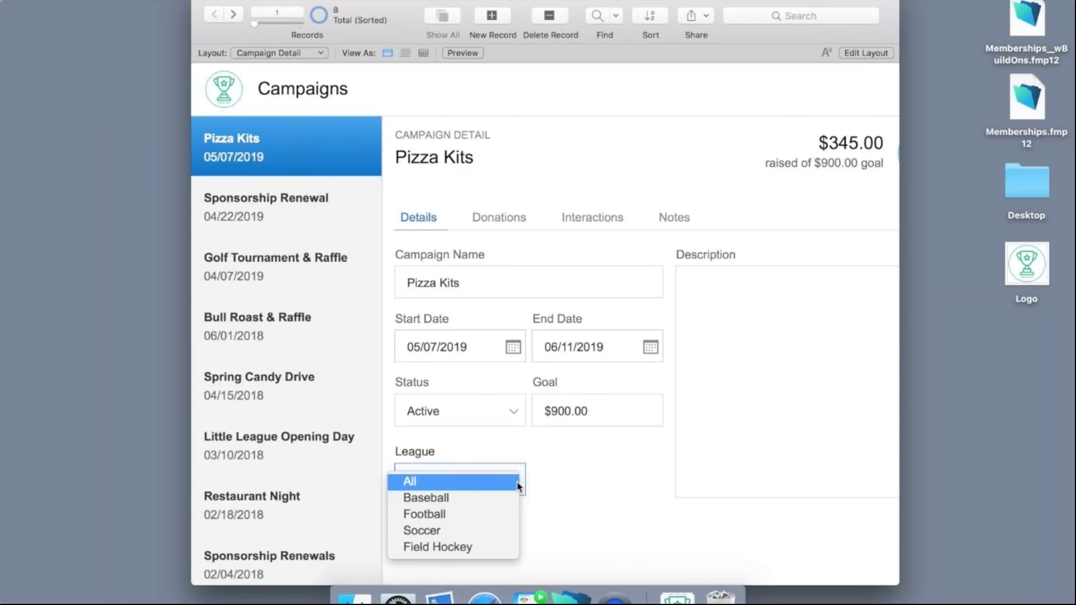
left_click(485, 487)
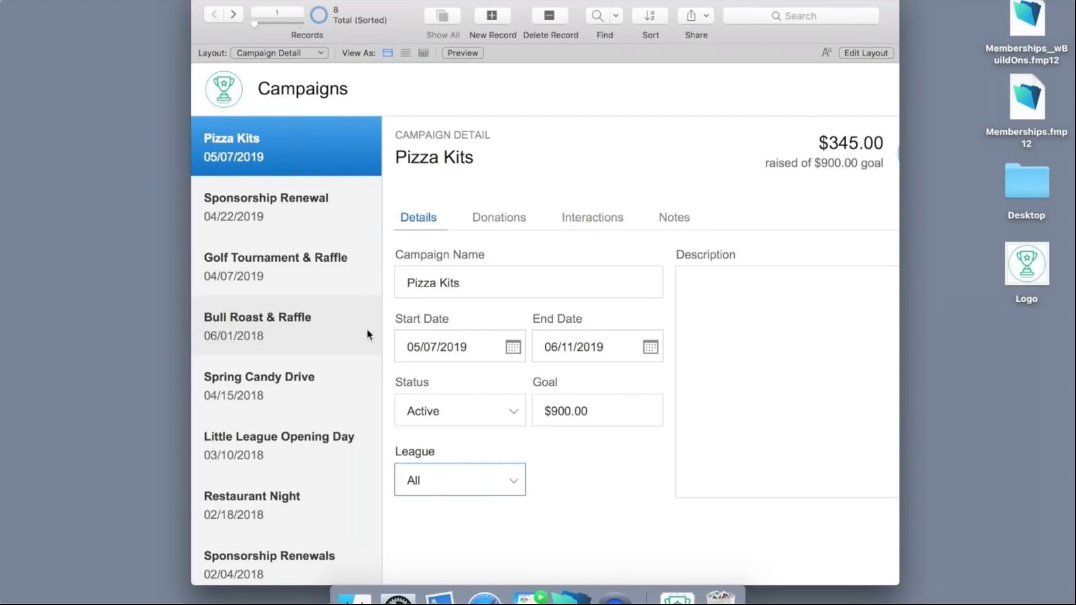
Set Bull Roast & Raffle's League to Field Hockey, leaving Golf Tournament & Raffle unchanged.
left_click(329, 273)
left_click(484, 476)
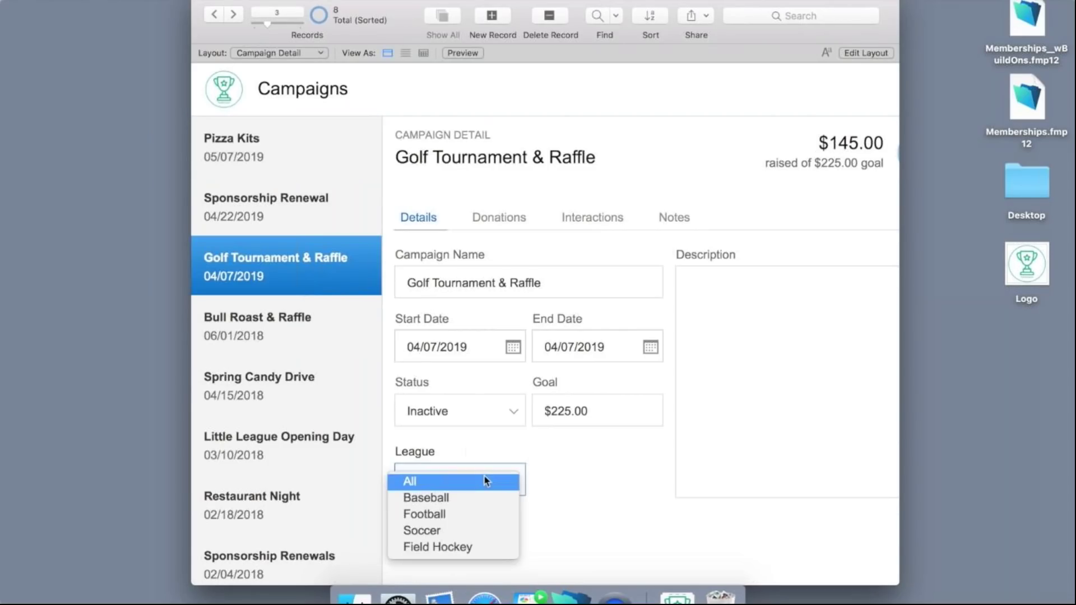
left_click(460, 514)
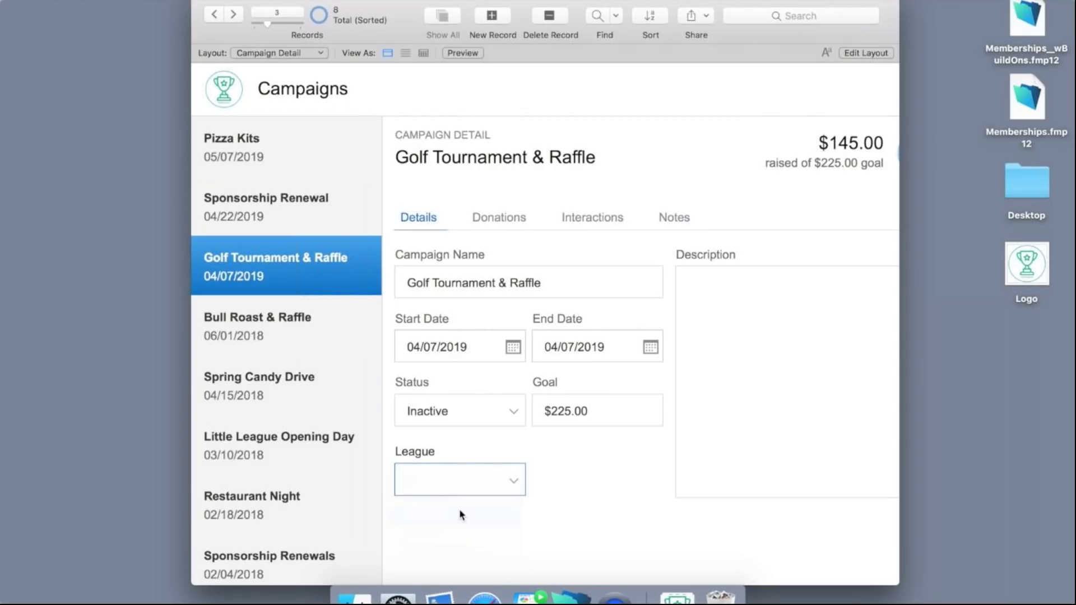
left_click(340, 334)
left_click(457, 481)
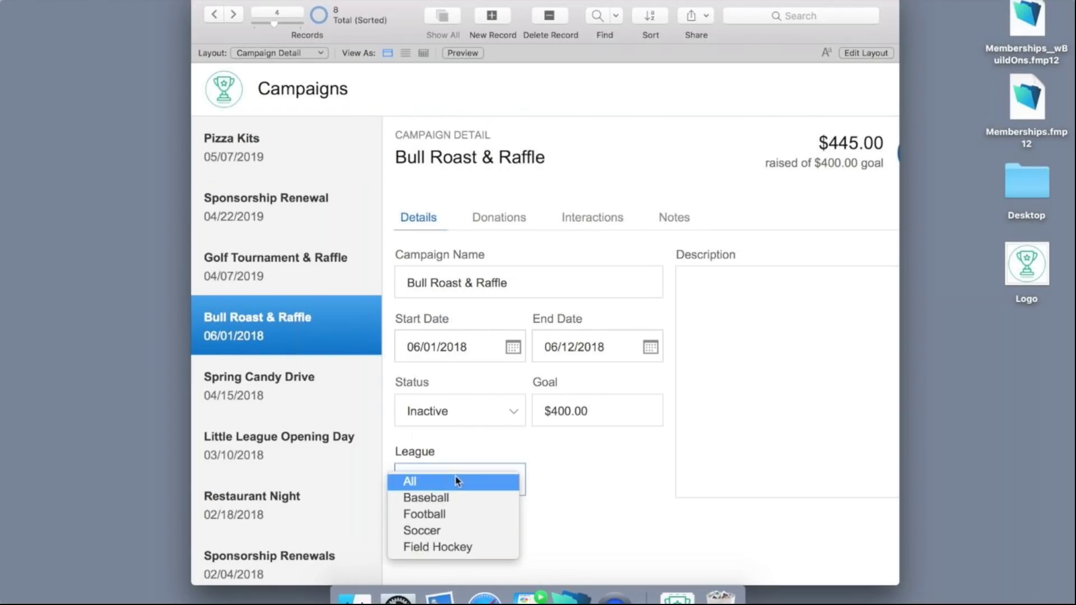
left_click(455, 546)
left_click(503, 541)
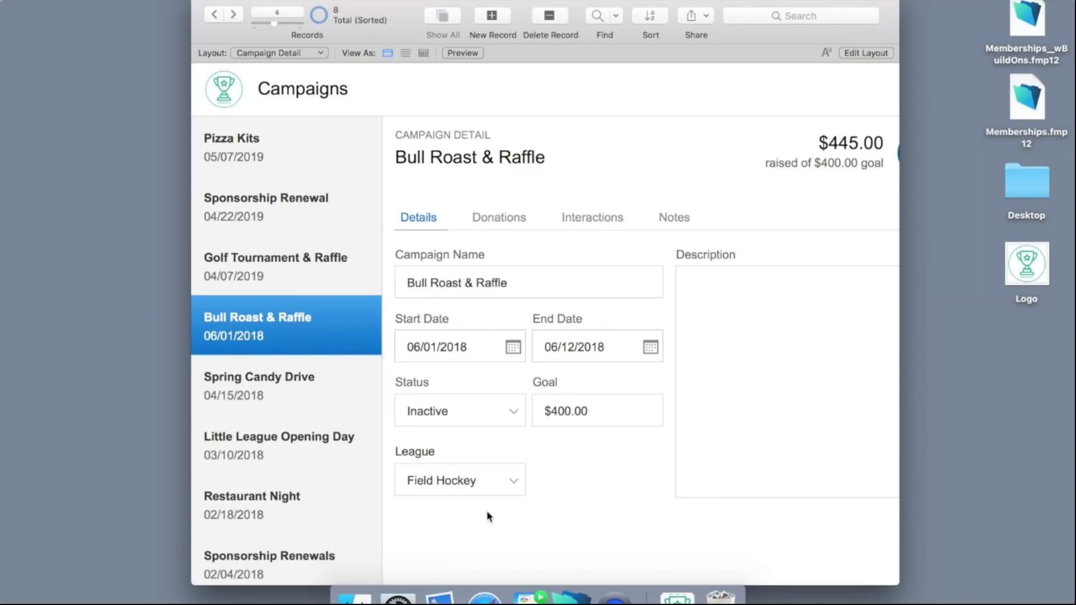
left_click_drag(900, 234, 973, 238)
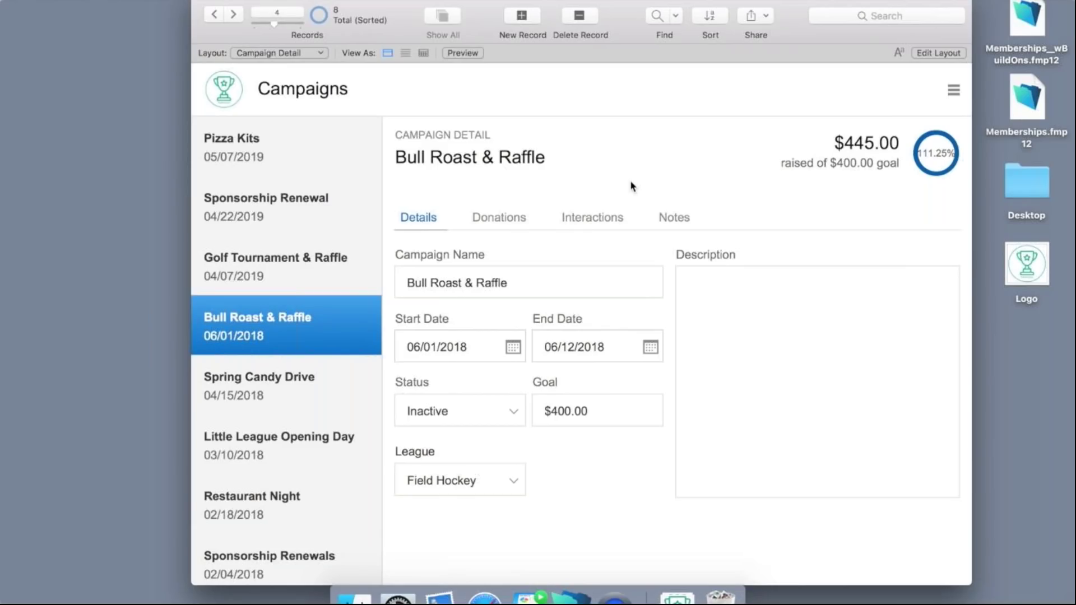
From the Dashboard, open the first member's detail record, leaving Membership Status as Active.
left_click(318, 53)
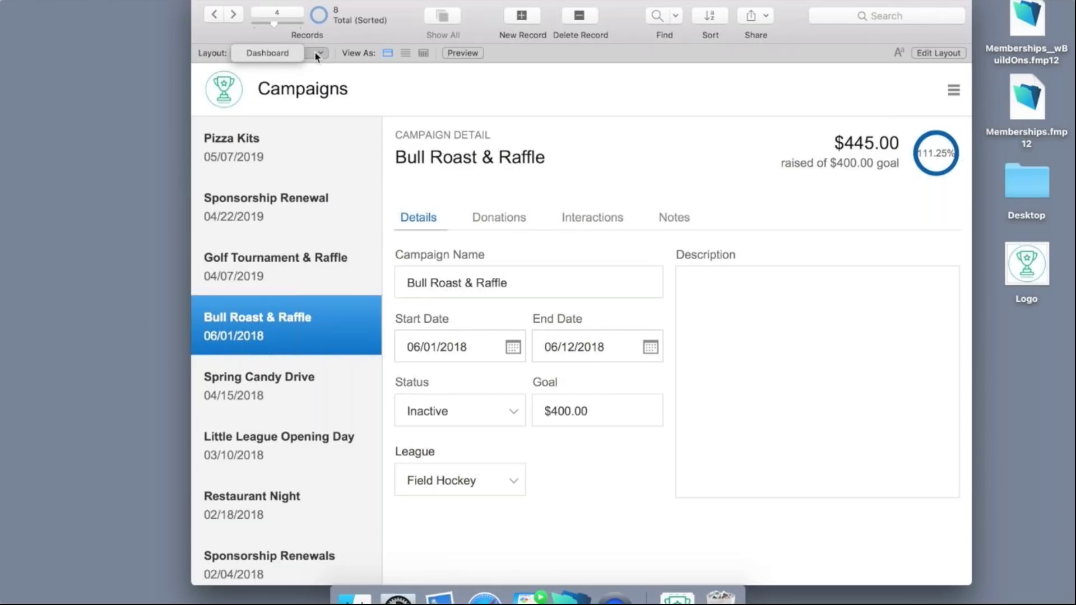
left_click(298, 54)
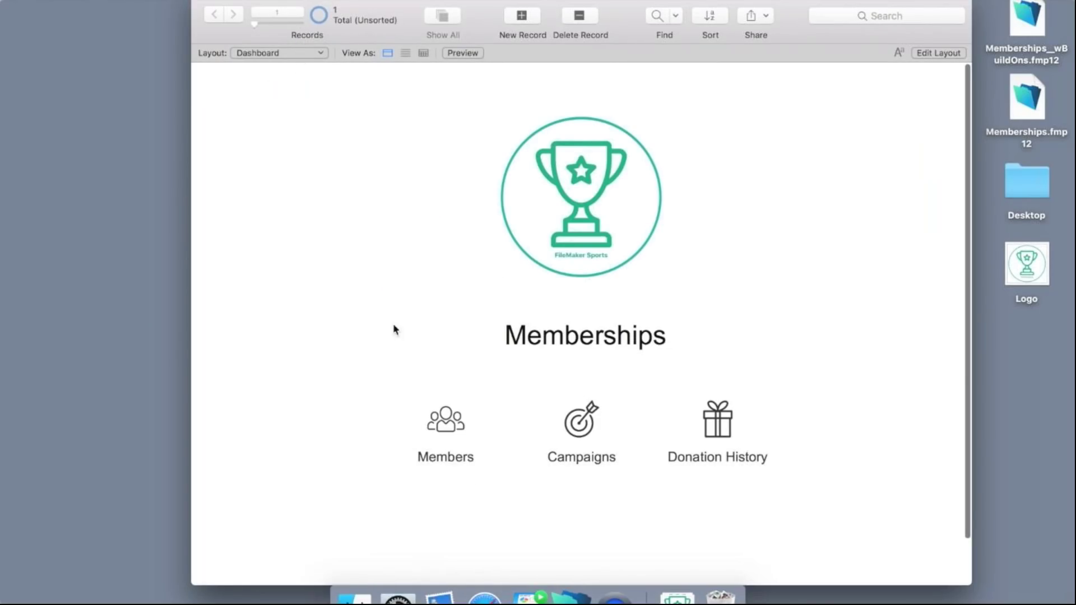
left_click(432, 425)
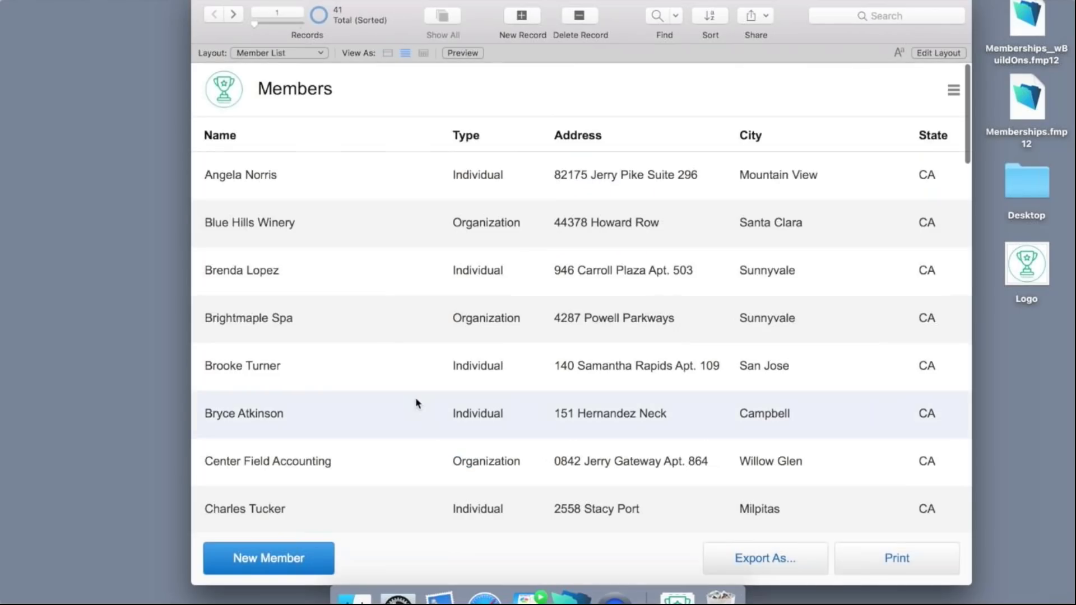
left_click(457, 178)
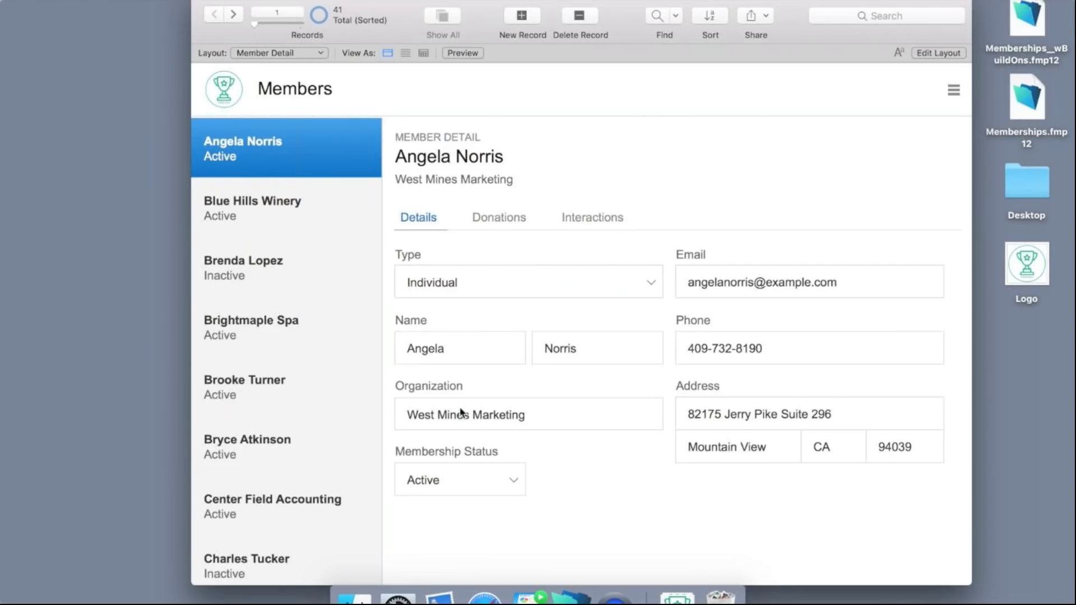
left_click(514, 476)
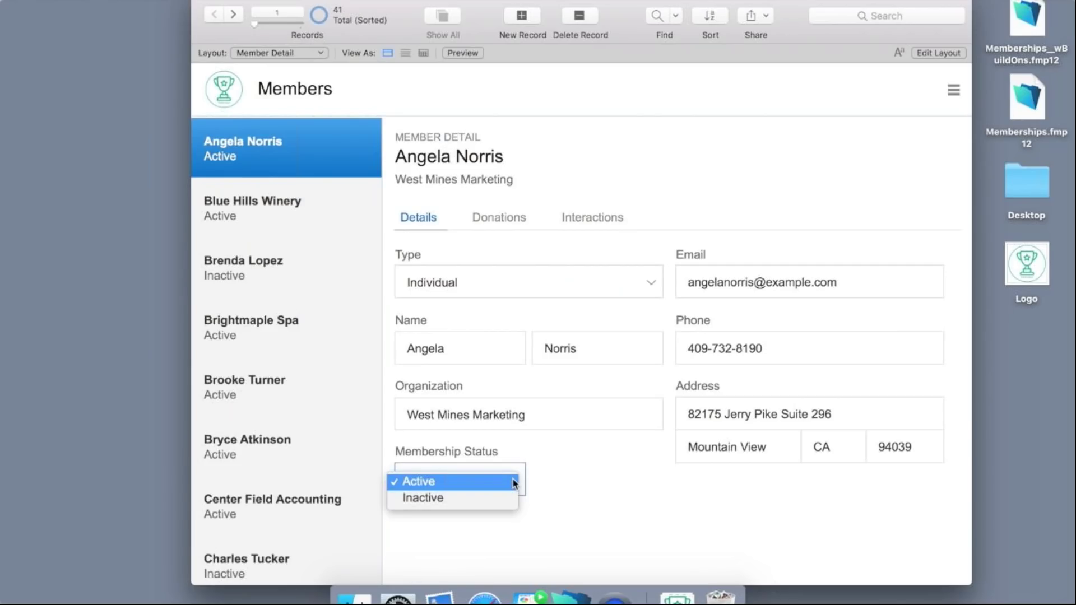
left_click(541, 476)
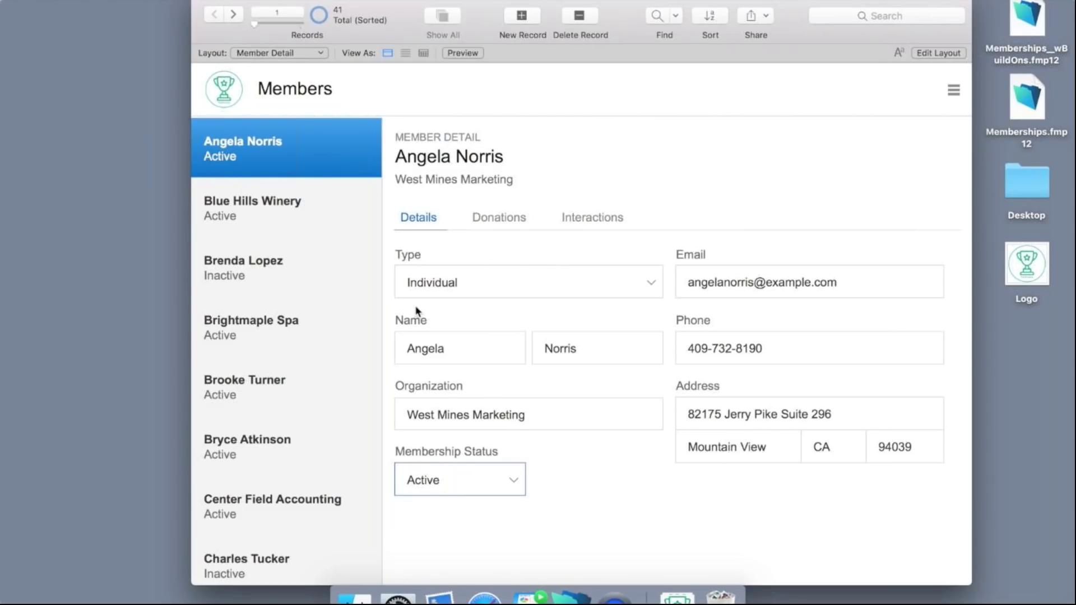
Edit the Member Detail layout and open Portal Setup for the member list portal.
left_click(939, 53)
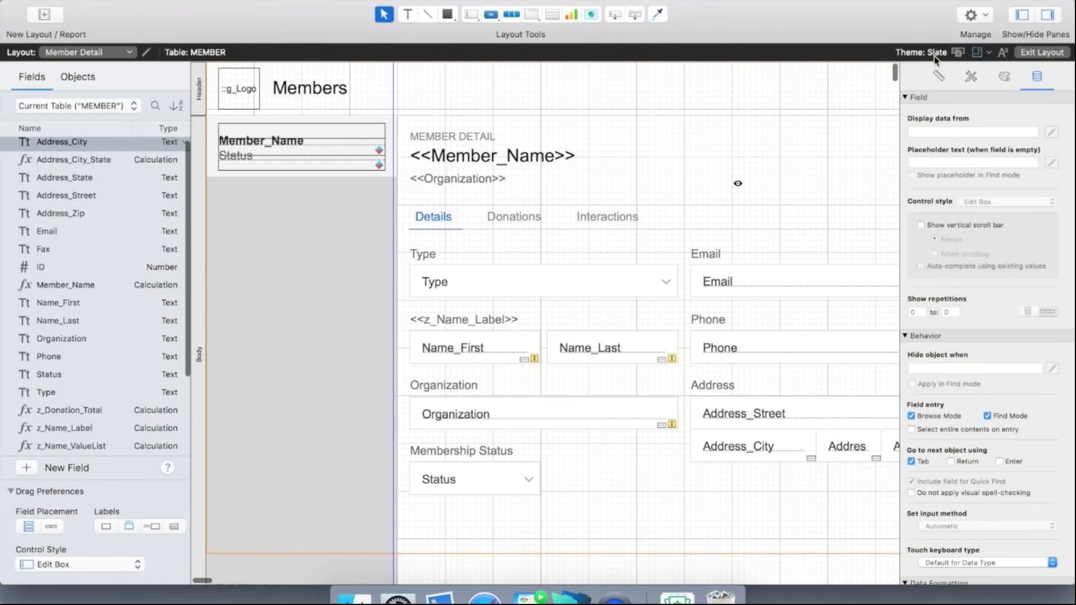
left_click(345, 328)
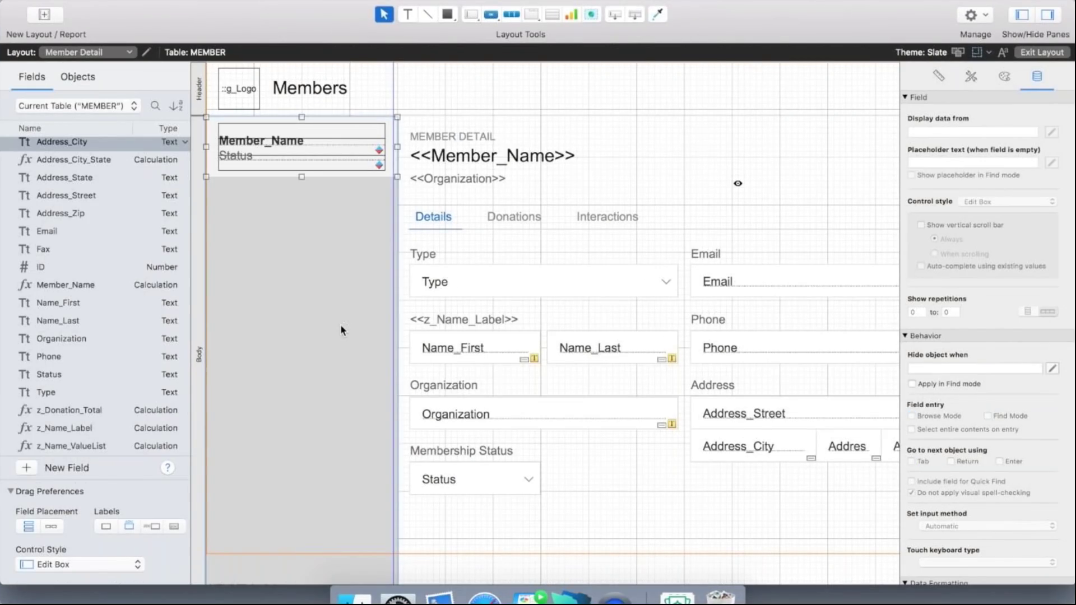
double_click(340, 324)
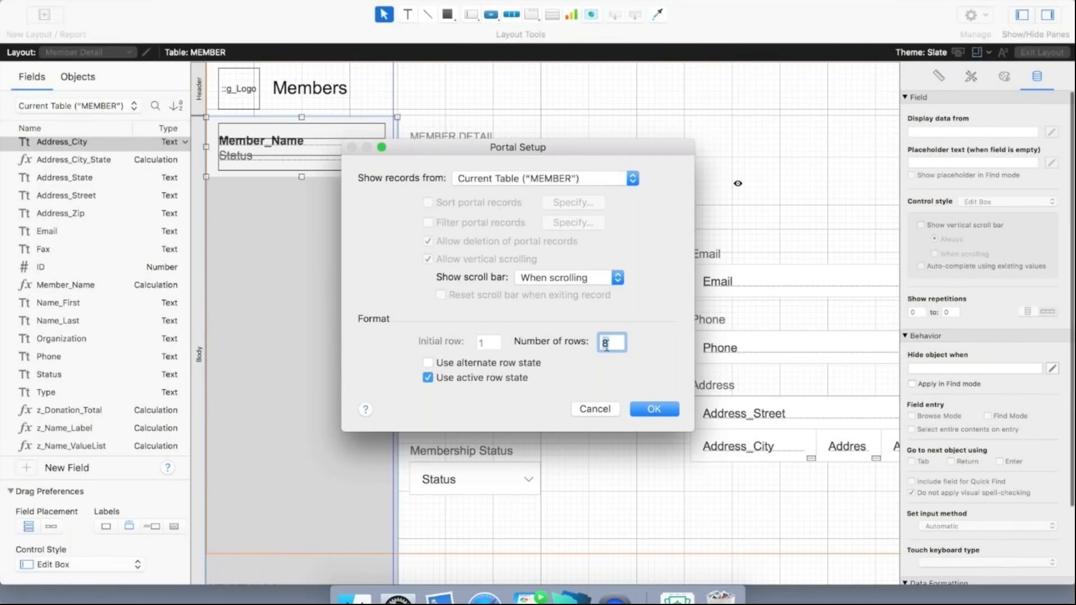
Set the member list portal to 7 rows and move it lower in the sidebar.
type("7")
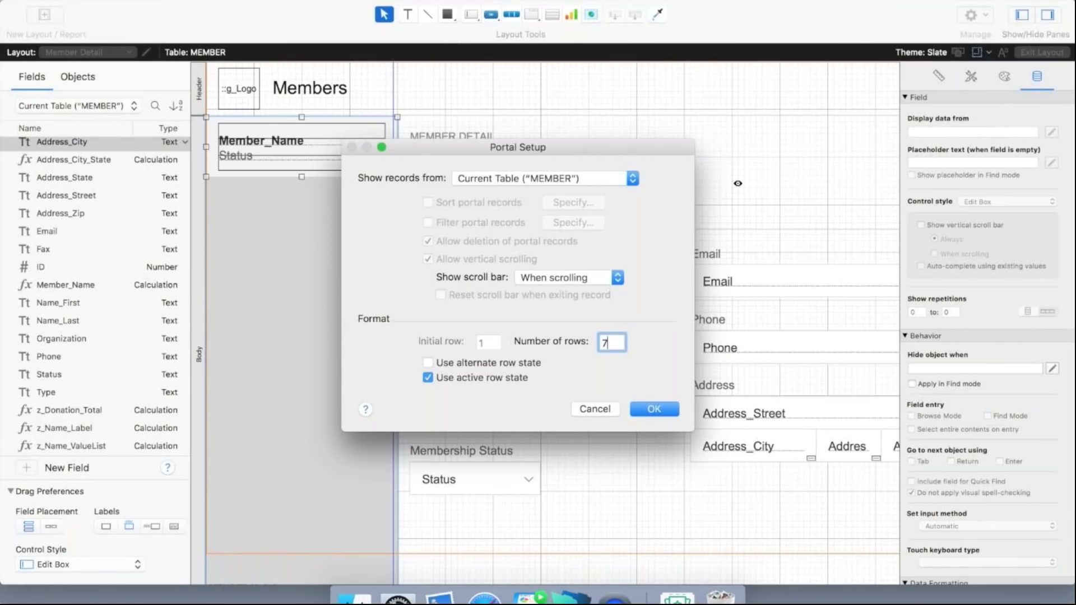
left_click(656, 410)
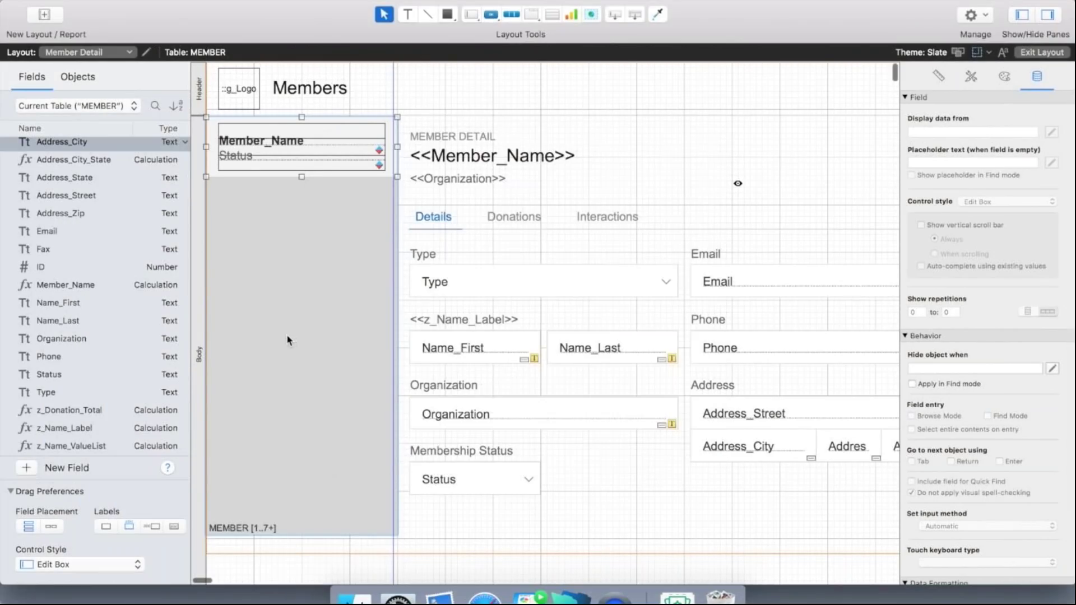
left_click_drag(268, 342, 267, 392)
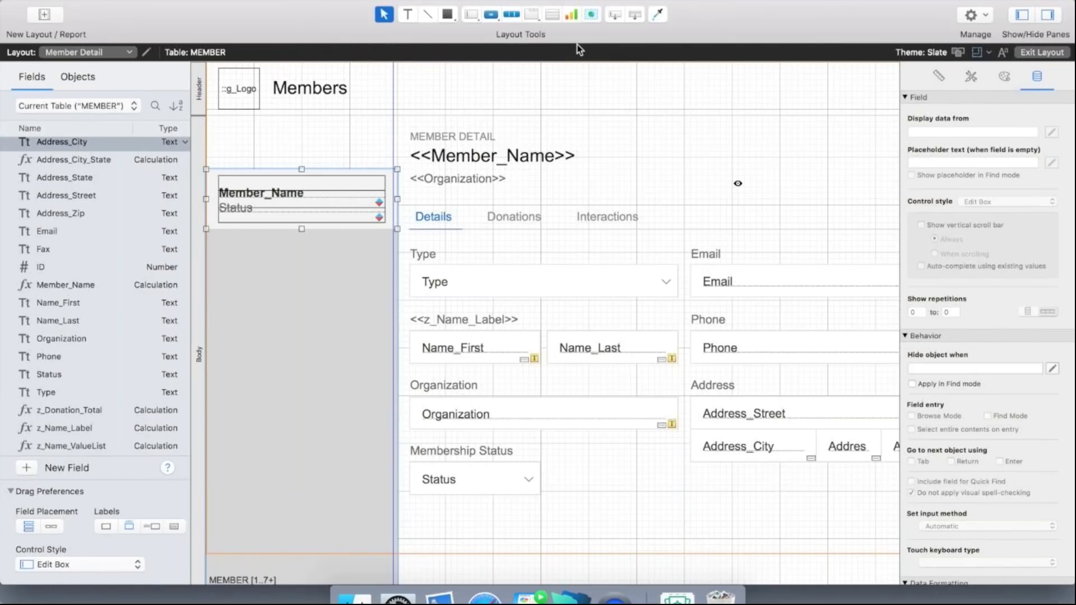
left_click(511, 14)
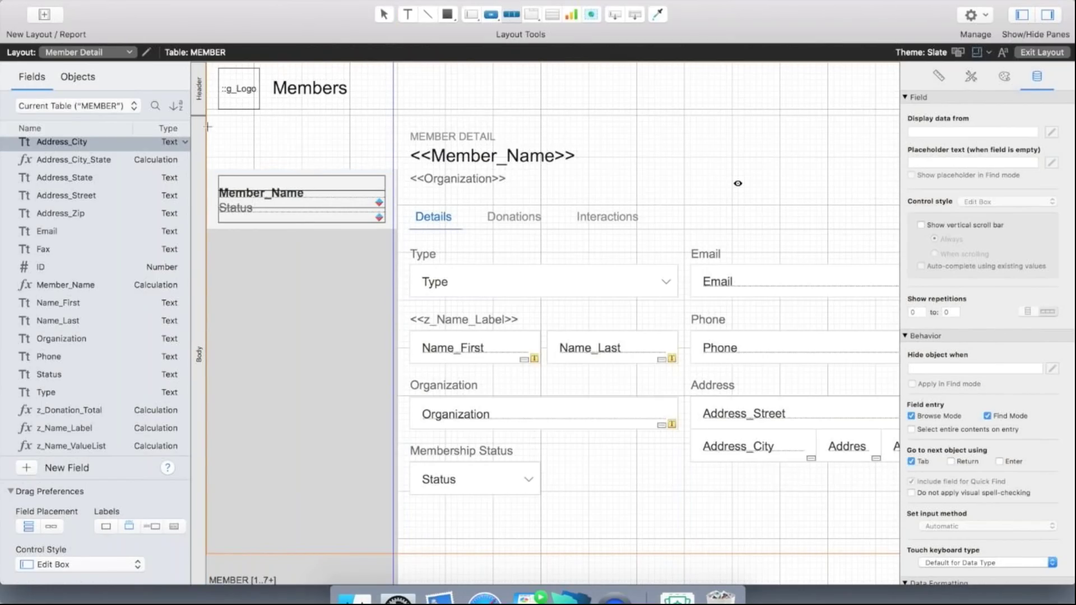
Draw a button bar above the member list with segments labelled All, Active and Inactive.
left_click_drag(207, 126, 395, 171)
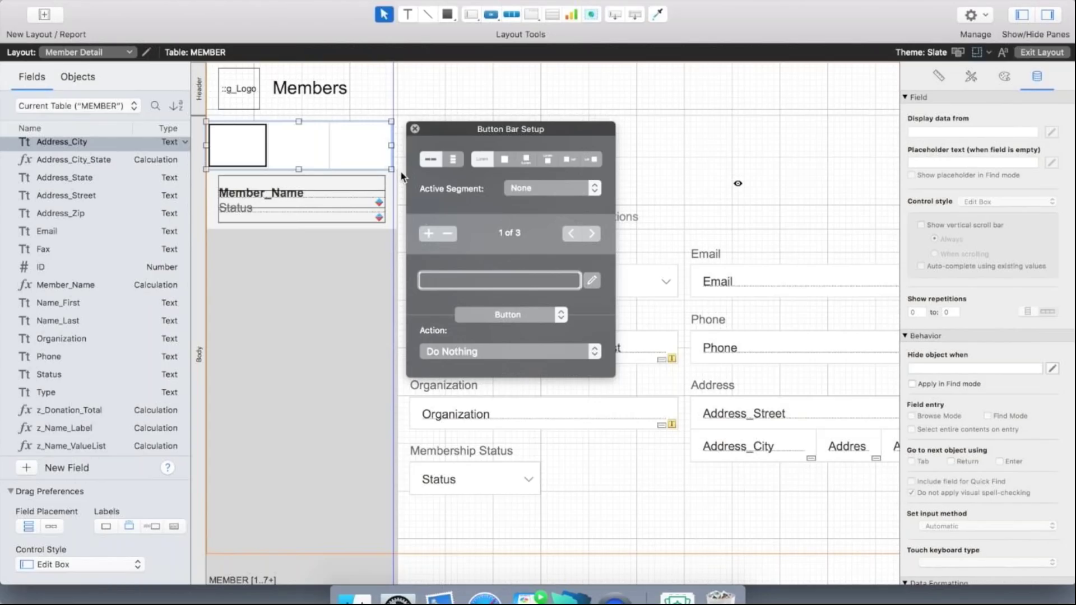
type("All")
left_click(590, 233)
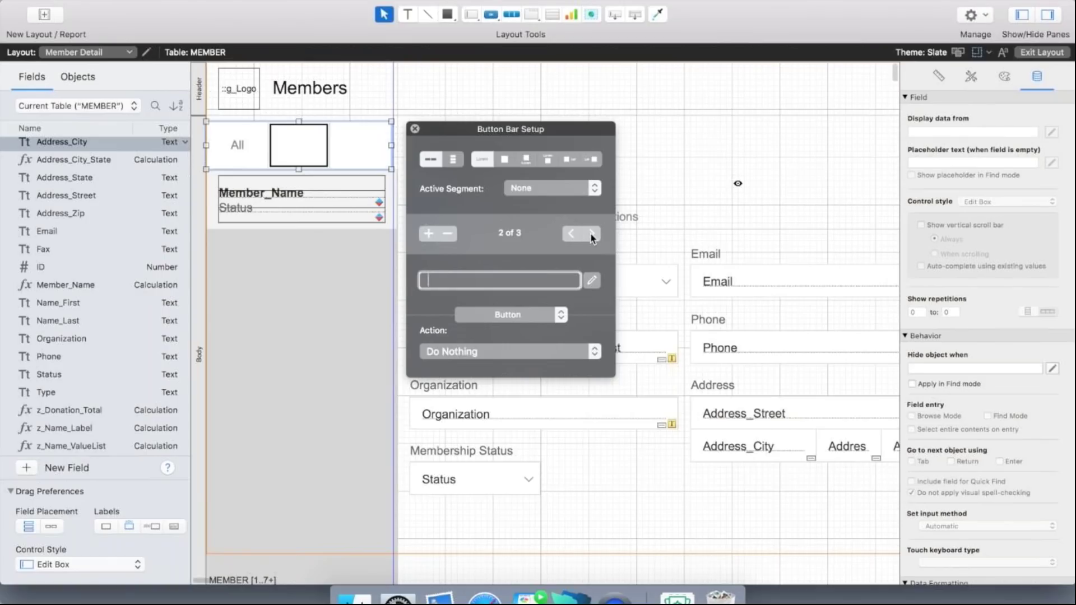
type("Active")
left_click(592, 233)
type("Inactive")
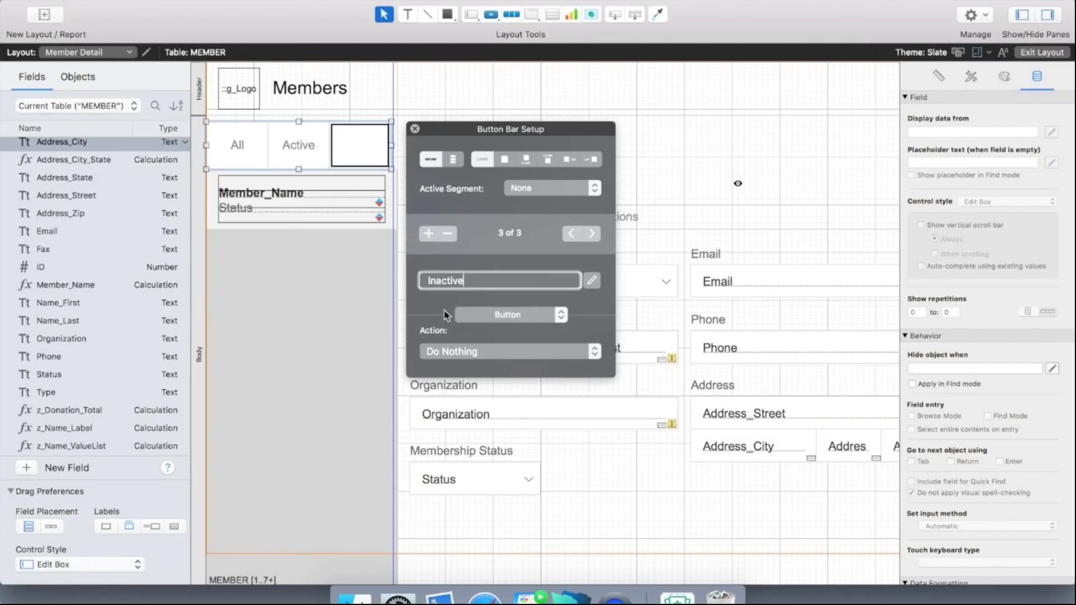
Set the All button's action to Perform Script.
double_click(571, 234)
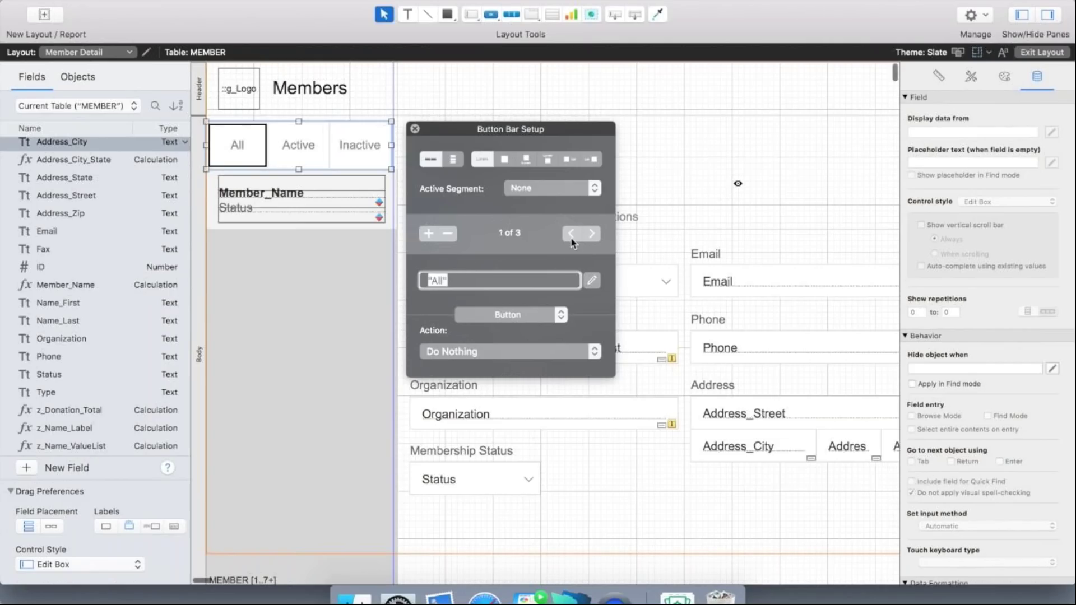
left_click(510, 350)
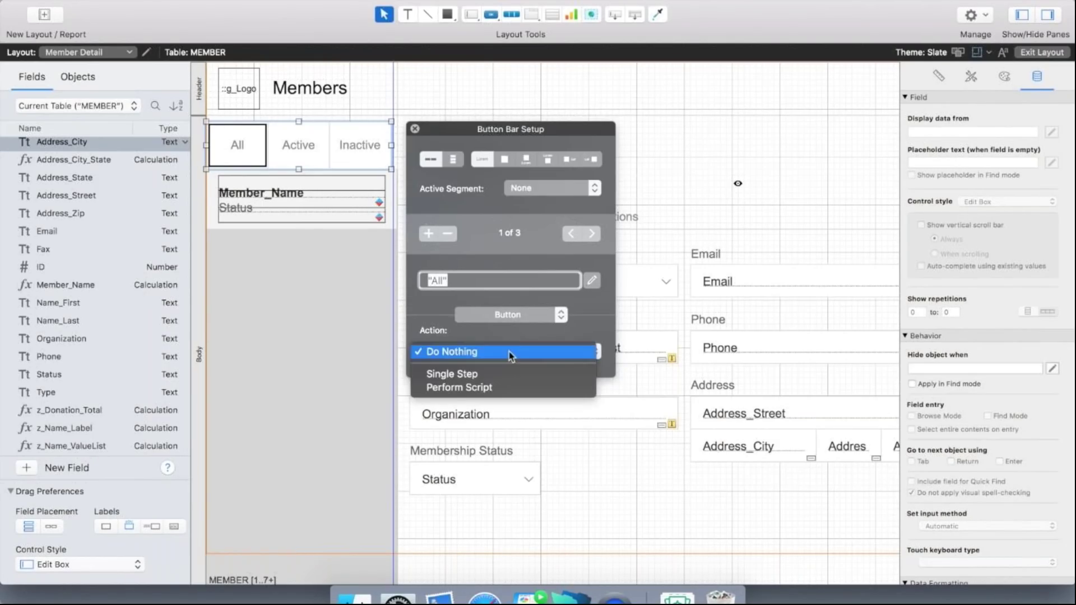
left_click(493, 385)
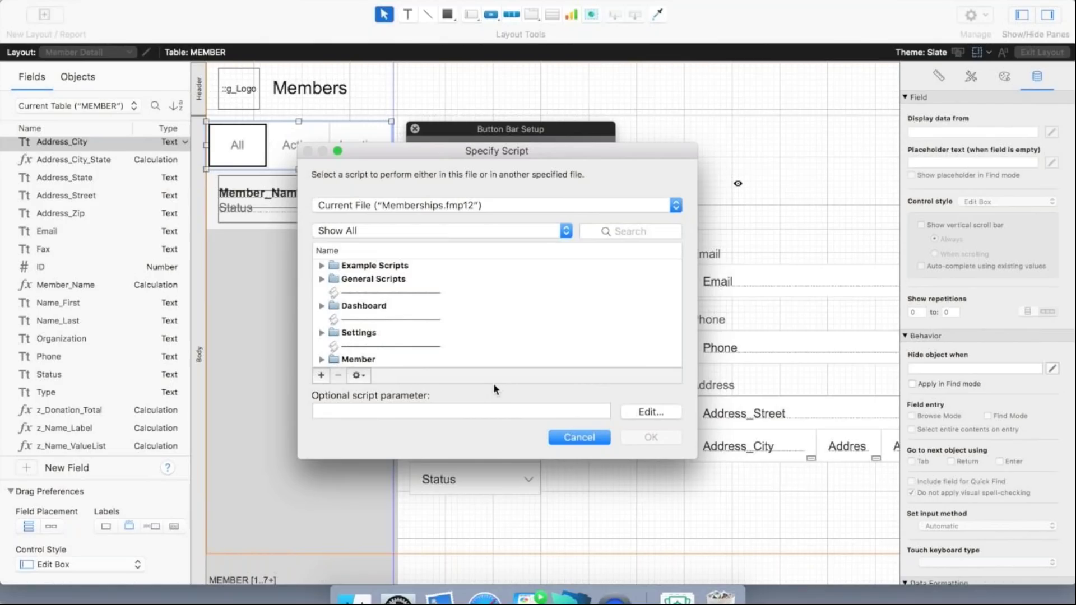
Add a new script named 'Sort Memberships Master Detail' and move the Edit Script window aside.
left_click(321, 376)
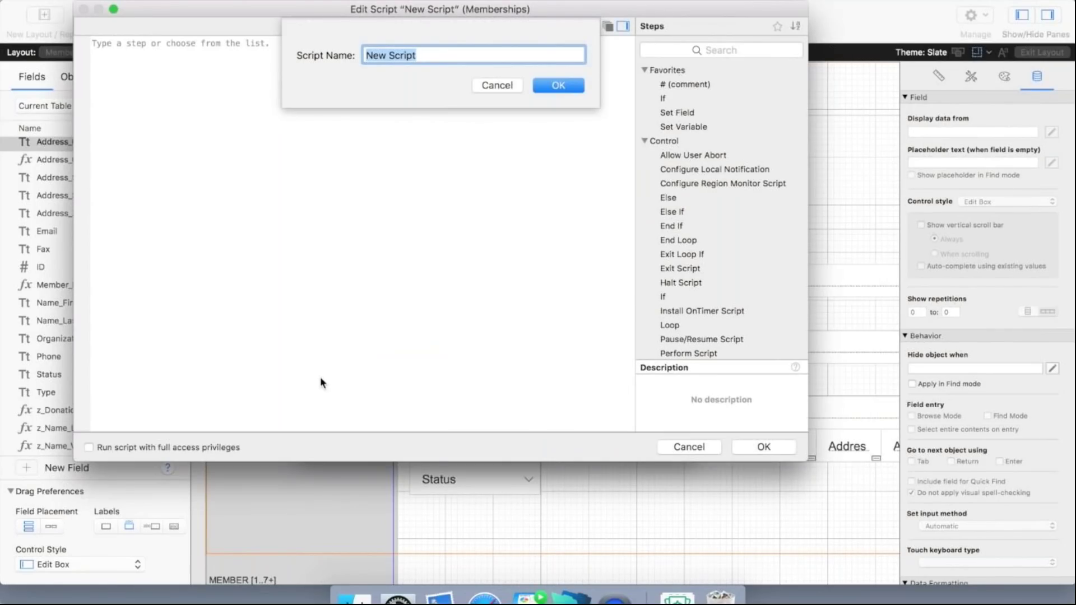
type("Sort M")
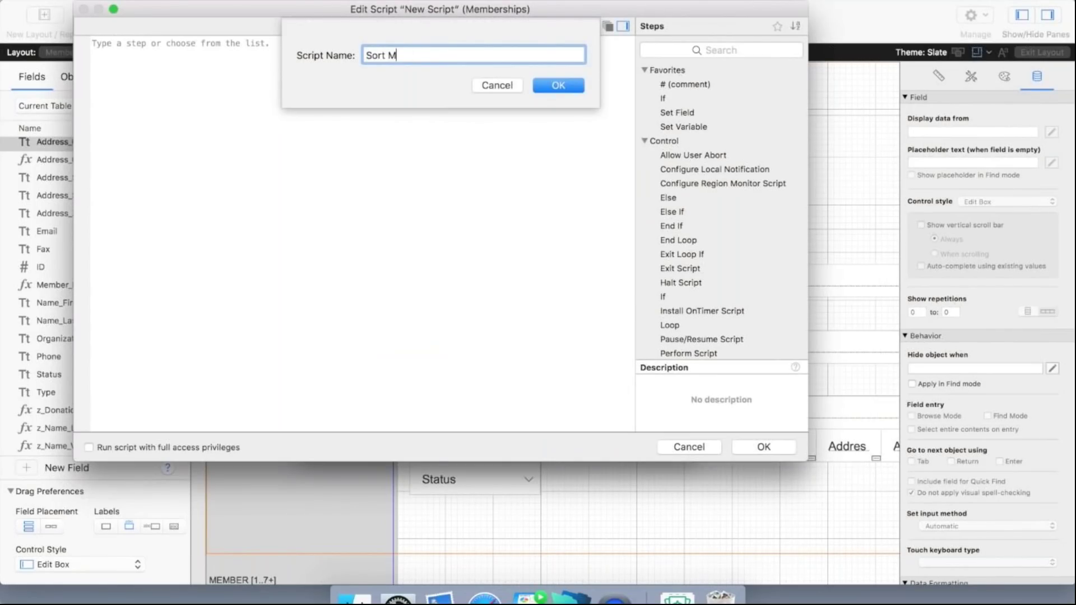
type("emberships Master Detail")
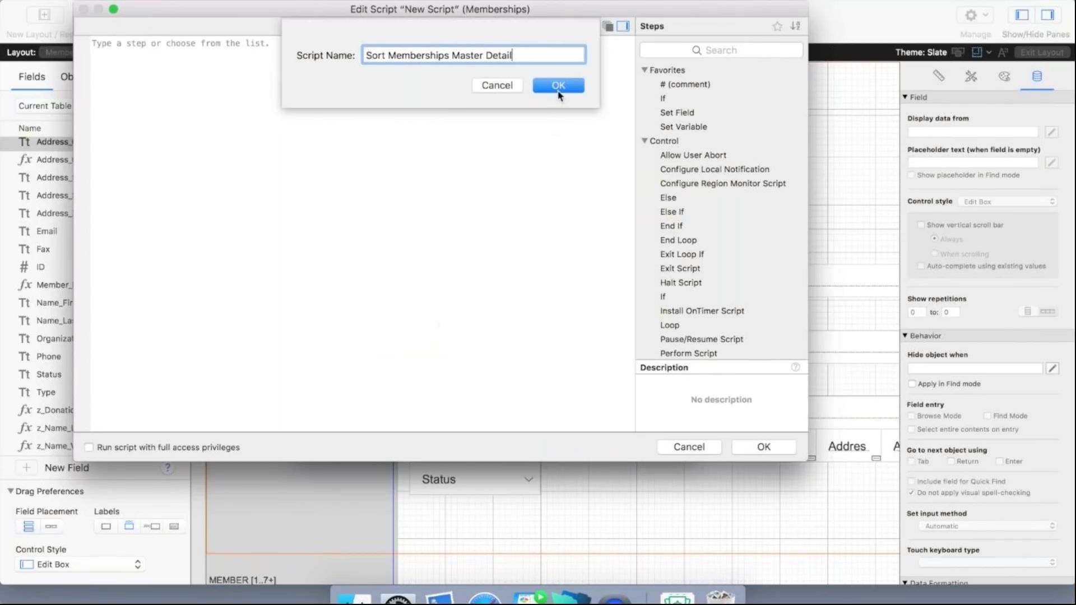
left_click(558, 86)
left_click_drag(260, 15, 535, 159)
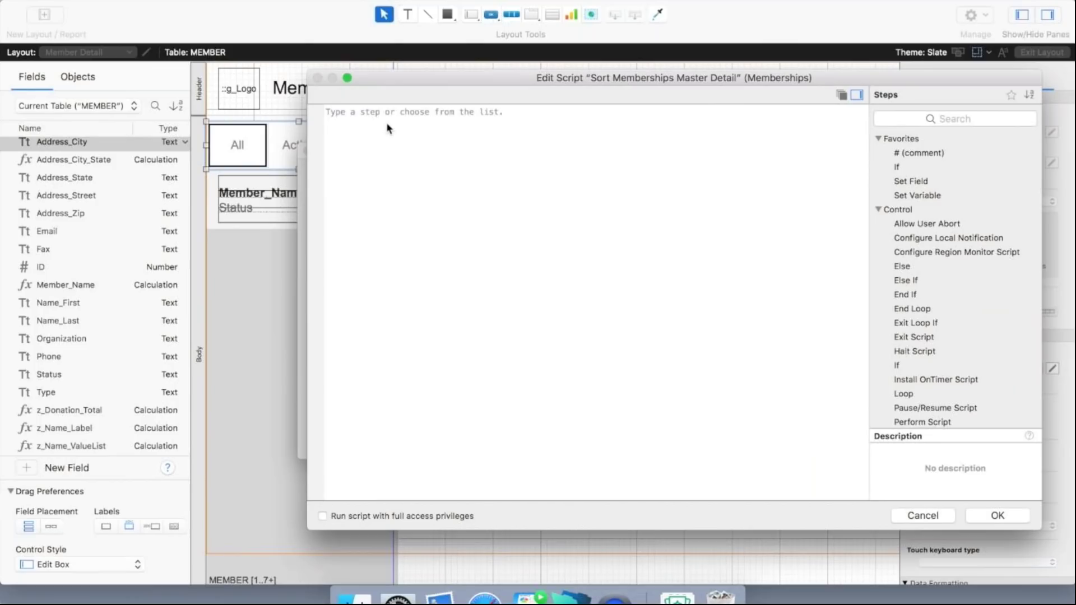
Add an If [Get(ScriptParameter) = "All"] branch containing Show All Records.
type("if")
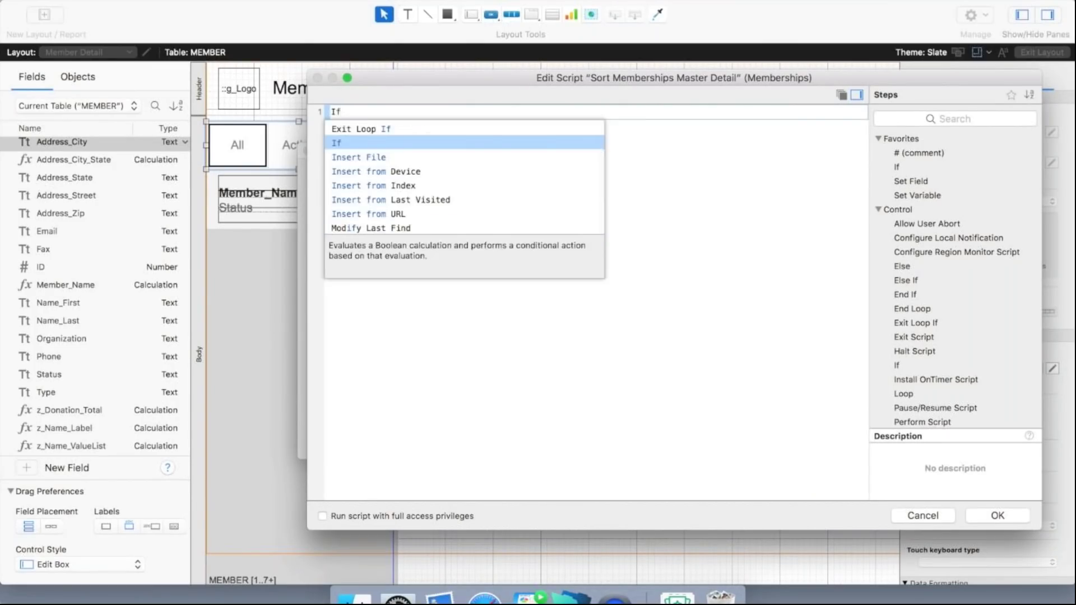
key("Return")
type("get")
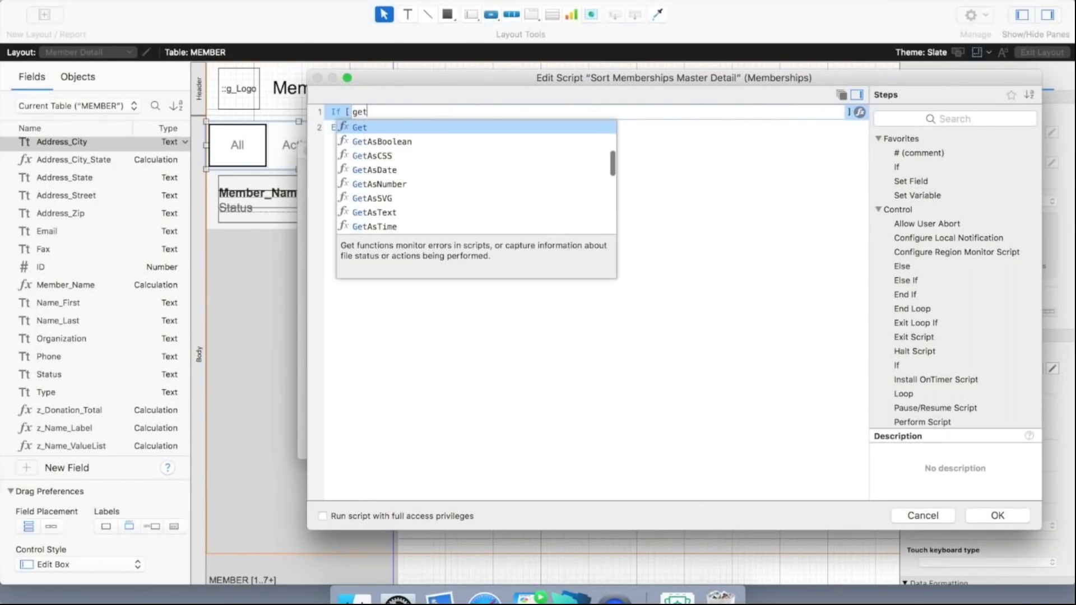
key("Return")
type("scri")
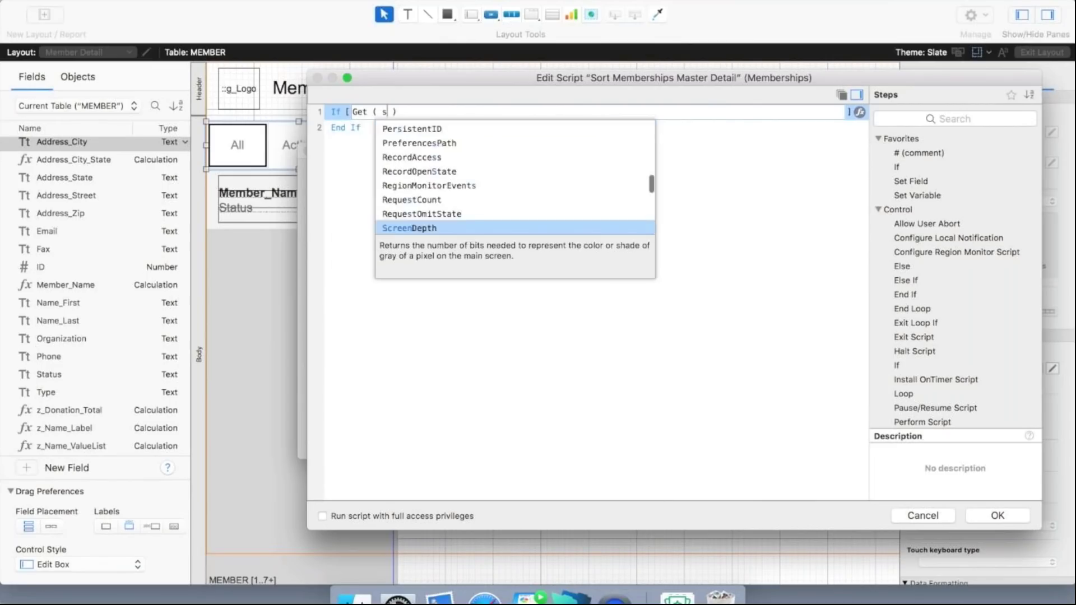
key("Down")
key("Down")
key("Return")
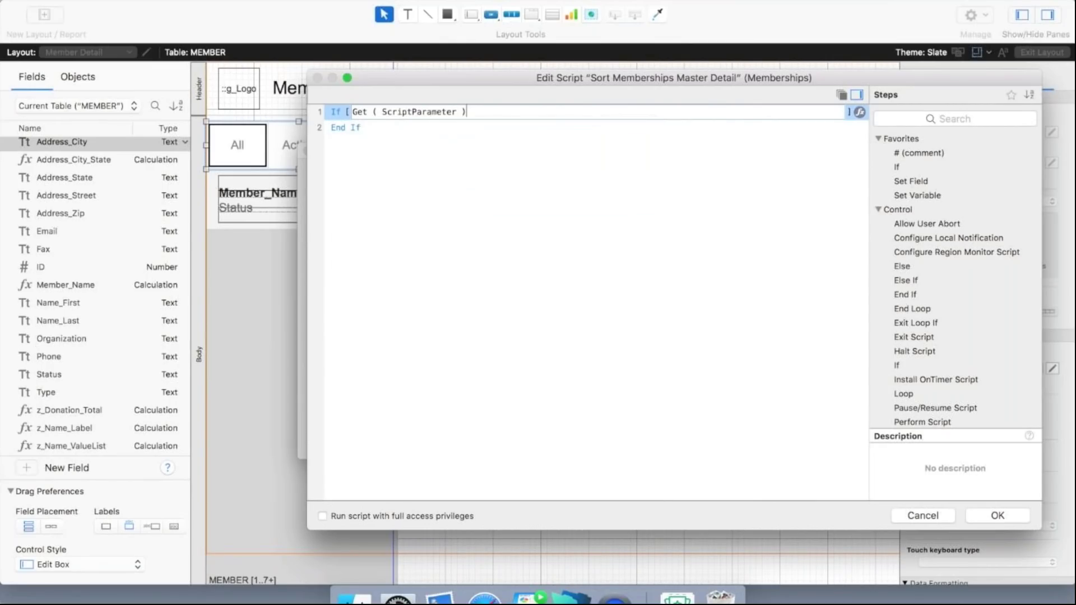
type("= a")
key("BackSpace")
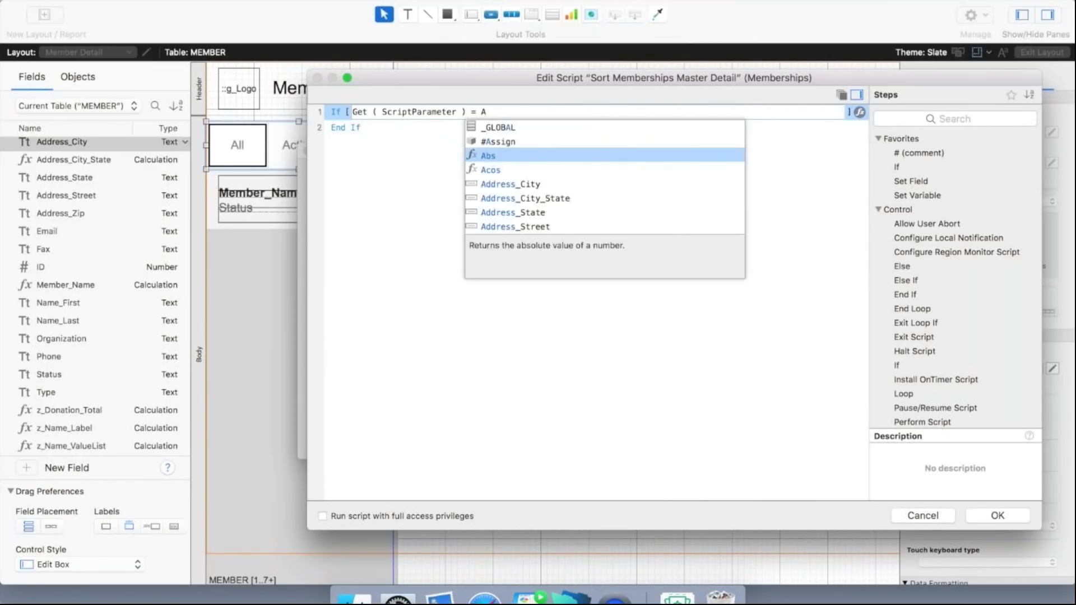
type("\"All\"")
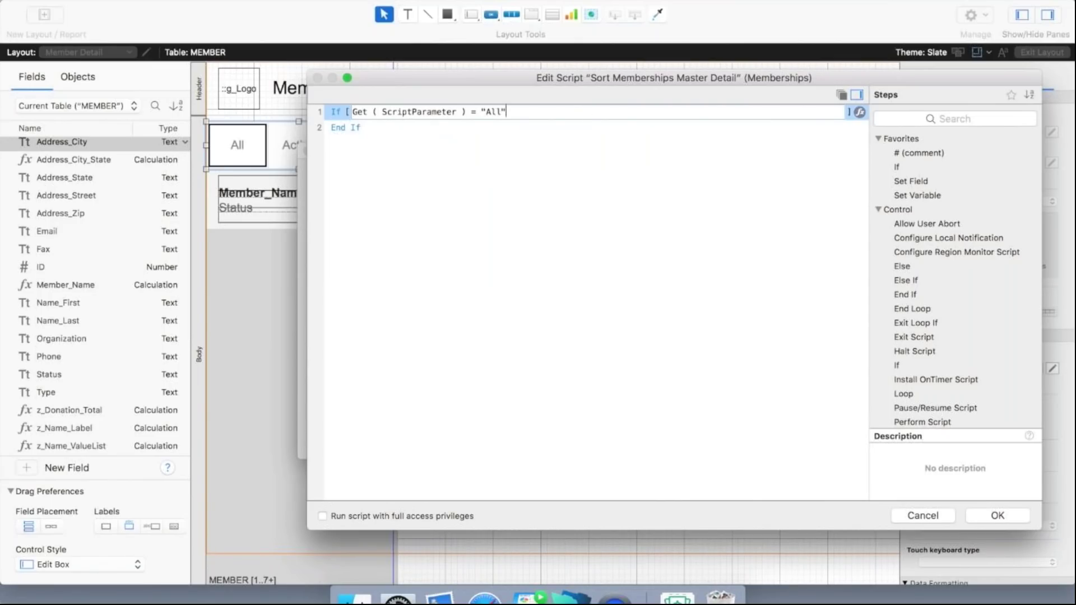
key("Return")
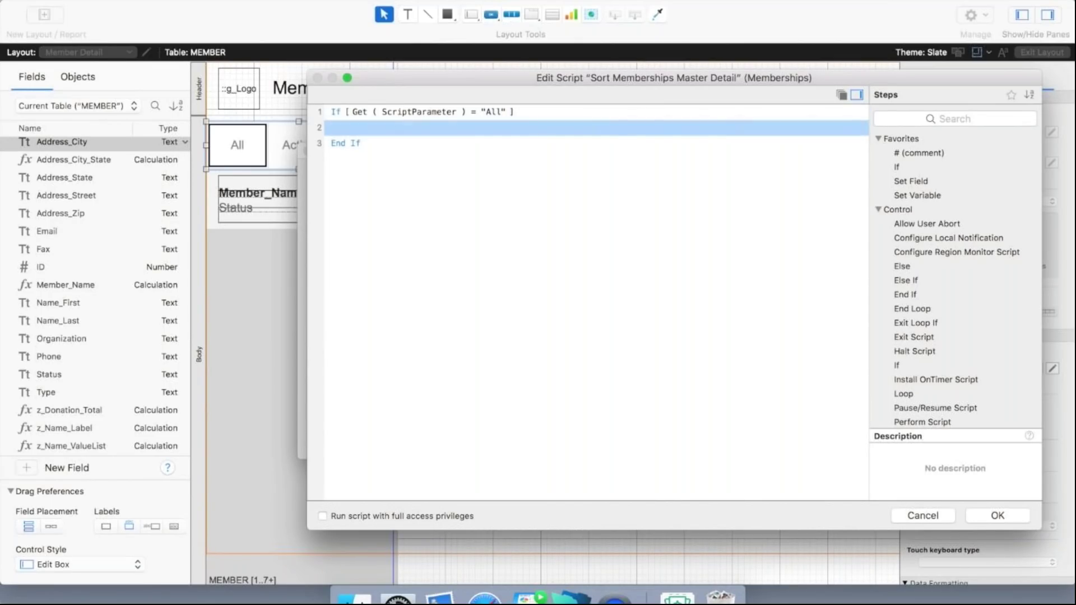
key("Return")
type("show")
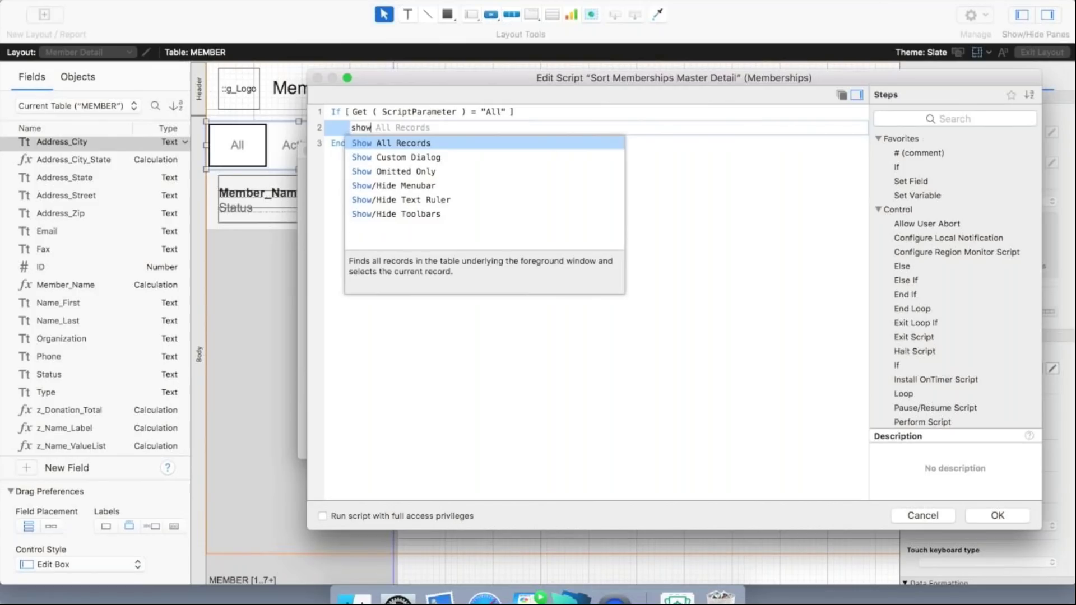
key("Return")
Add an Else If [Get(ScriptParameter) = "Active"] step below Show All Records.
key("Return")
type("else")
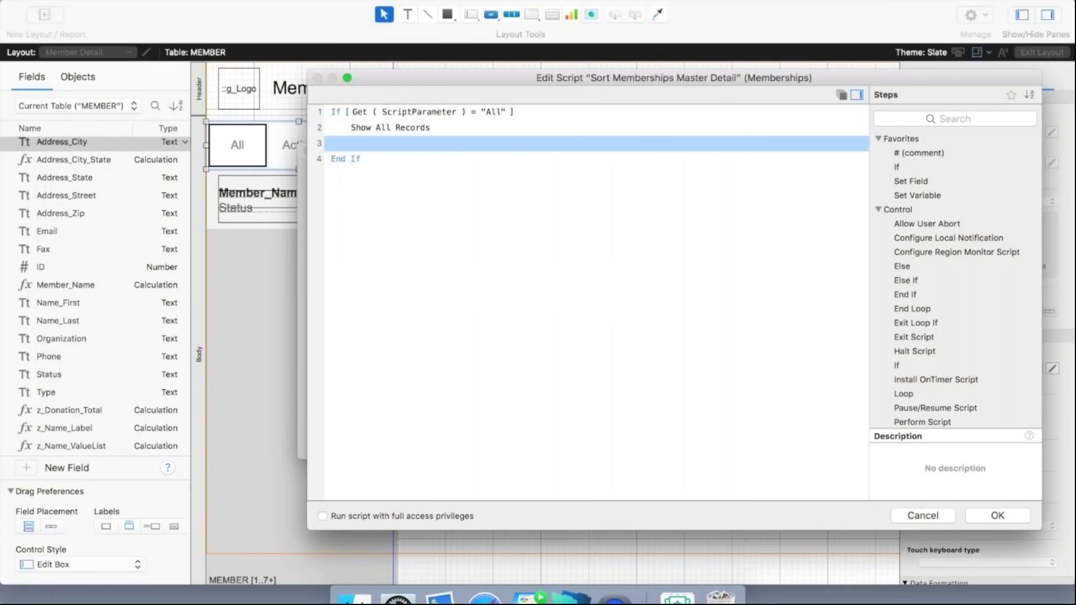
type(" i")
key("Return")
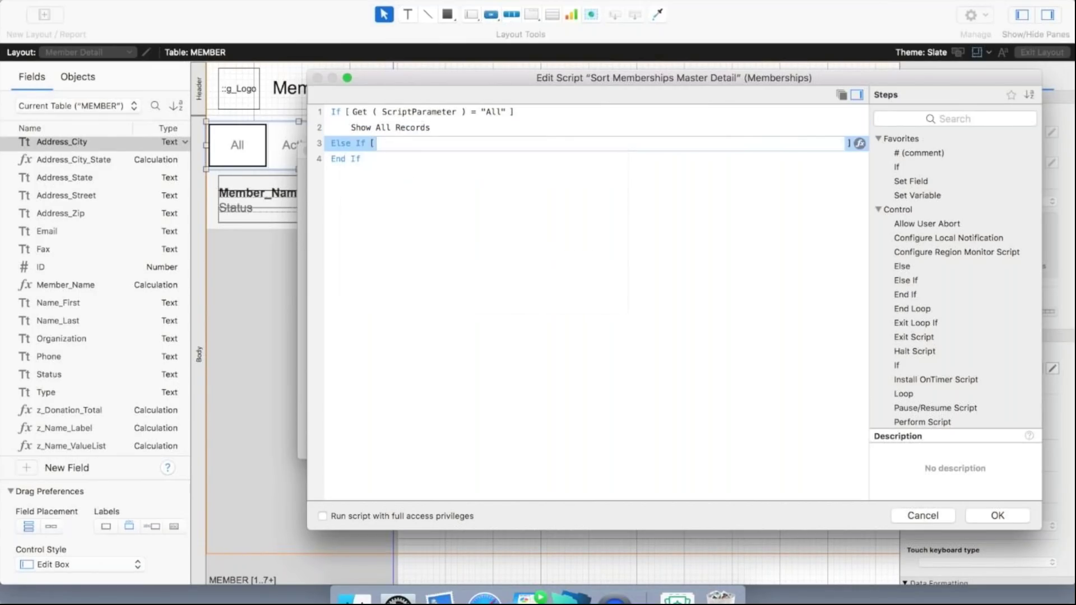
type("get")
key("Return")
type("script")
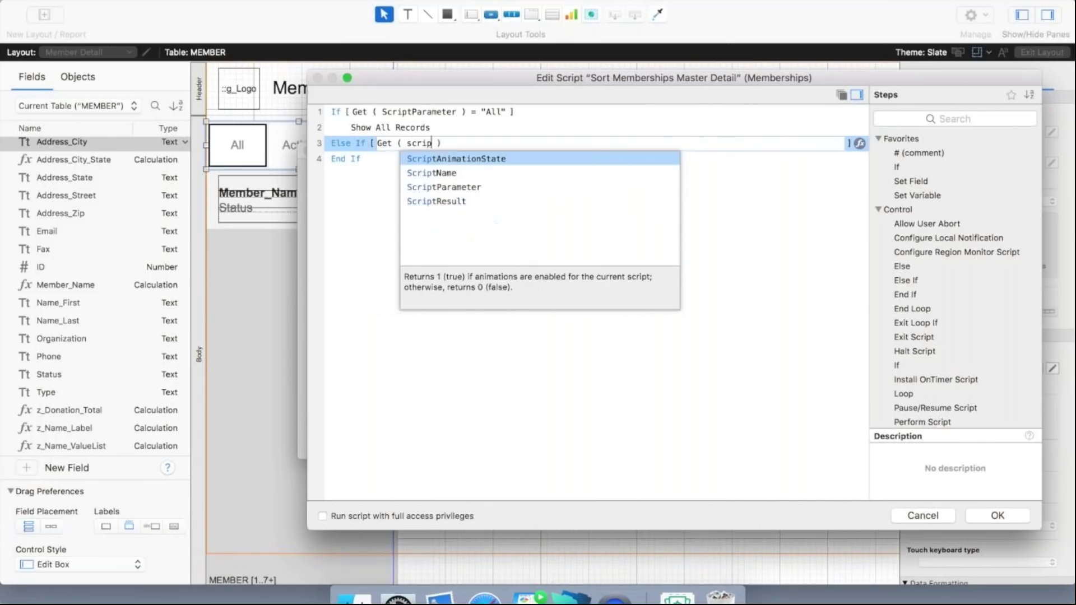
key("Down")
key("Down")
key("Return")
type("= \"")
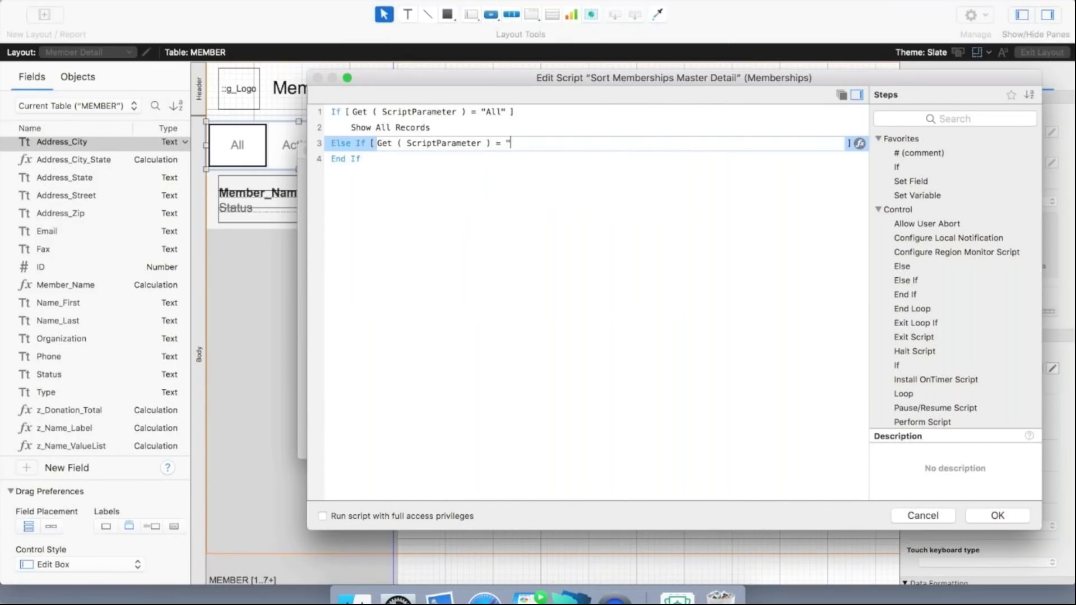
type("Active\"")
key("Return")
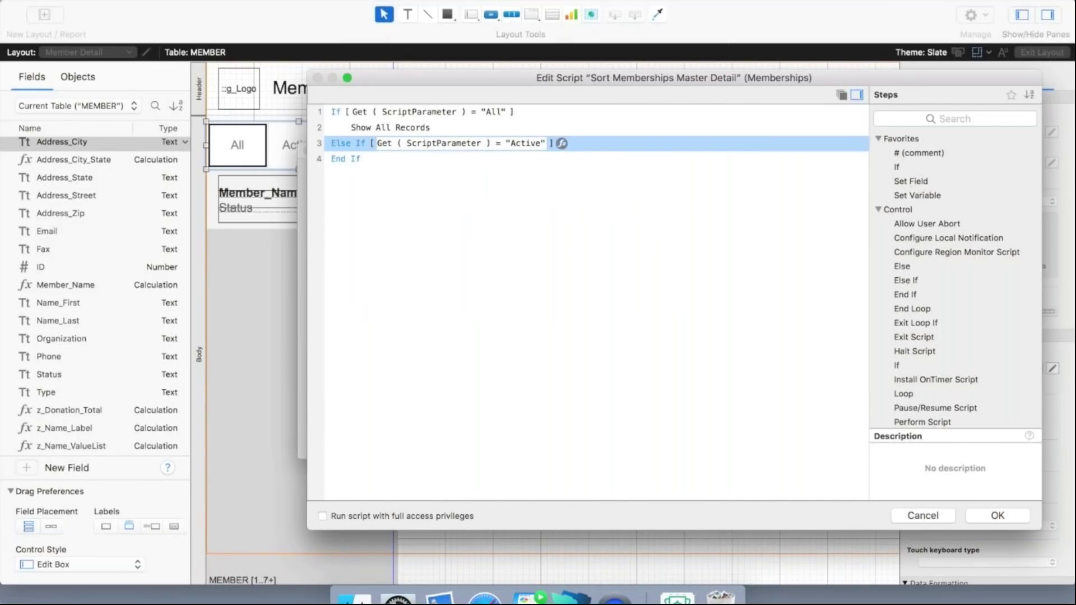
key("Return")
Insert a Perform Find step under the Active branch and open its find request settings.
type("perform")
key("Down")
key("Return")
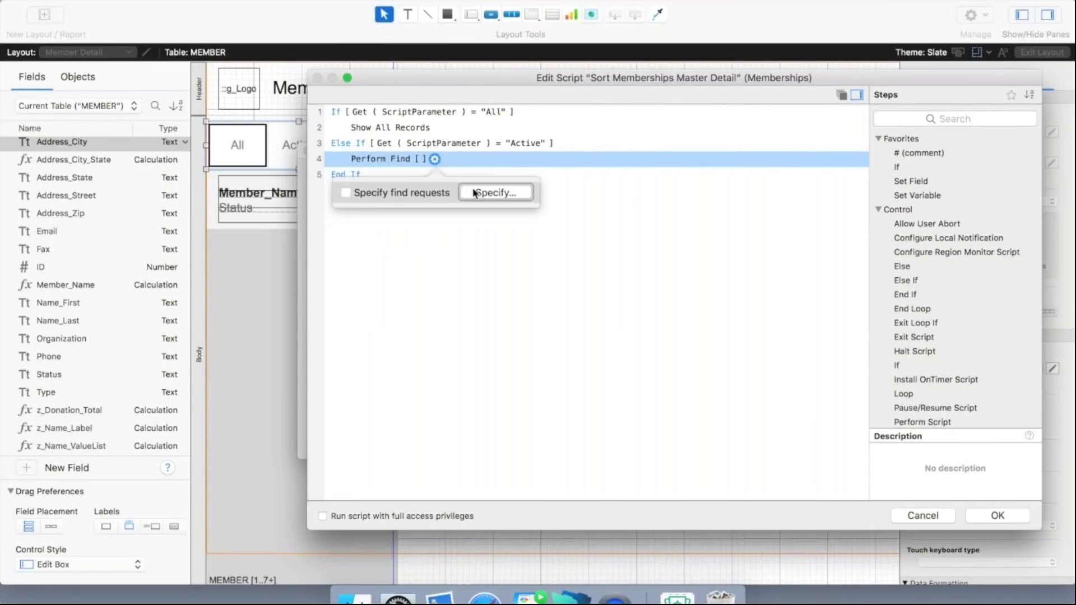
left_click(473, 193)
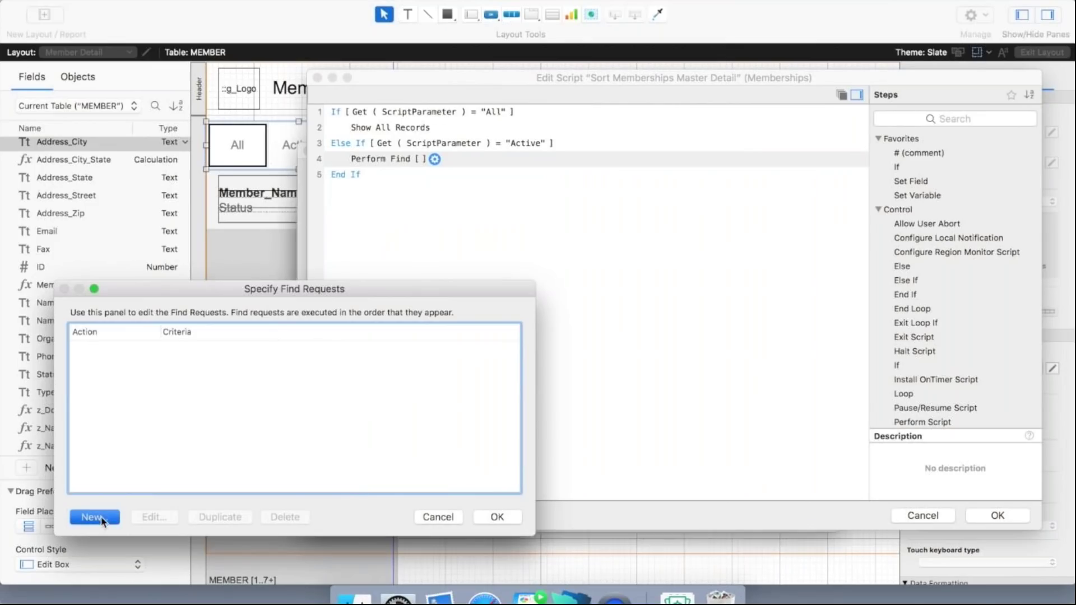
Set the first Perform Find request to Status =="Active".
left_click(96, 516)
scroll(361, 432, "down", 5)
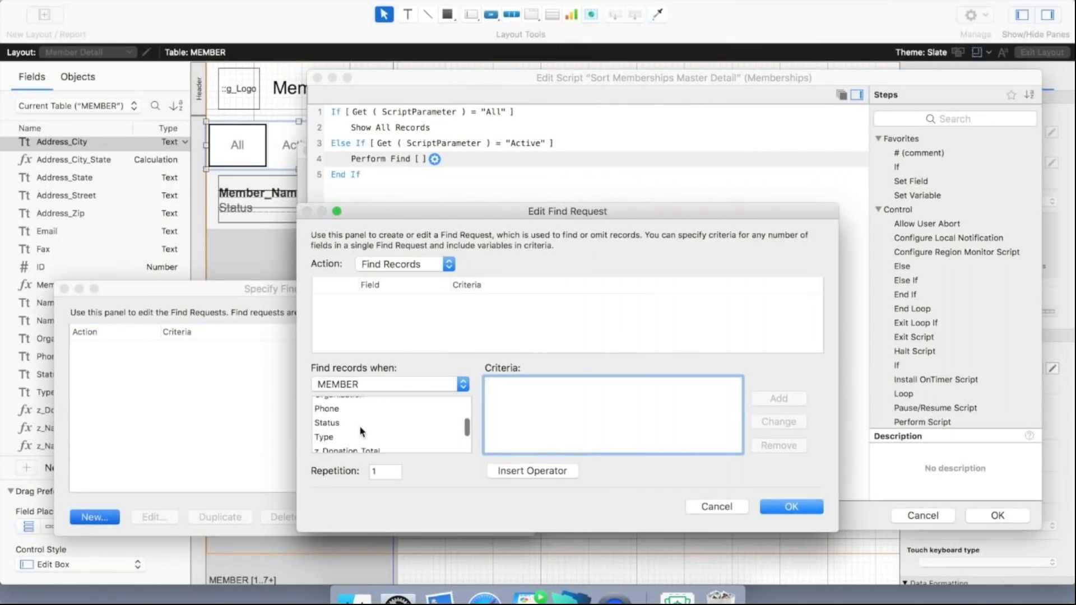
left_click(337, 403)
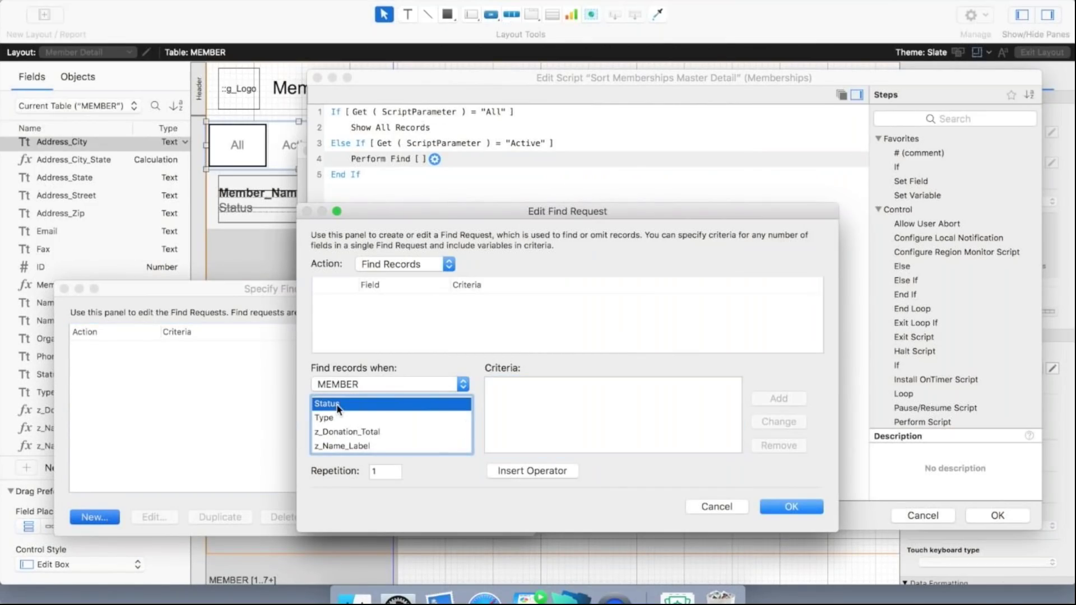
left_click(498, 427)
type("==\"Active\"")
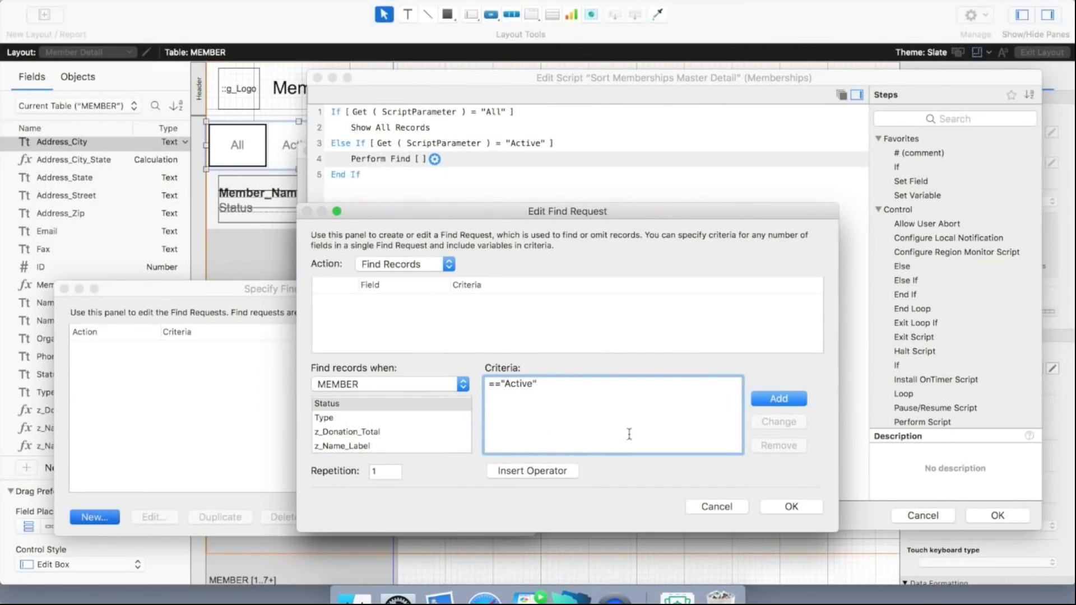
left_click(779, 406)
left_click(776, 506)
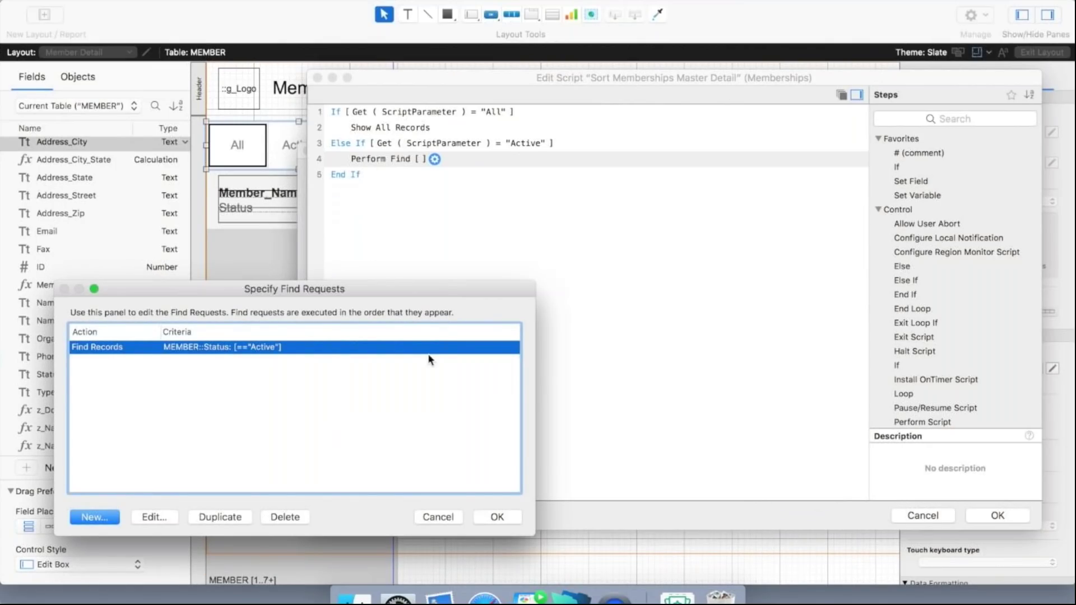
left_click(496, 515)
Add an Else If [Get(ScriptParameter) = "Inactive"] branch on line 5.
left_click(371, 159)
key("Return")
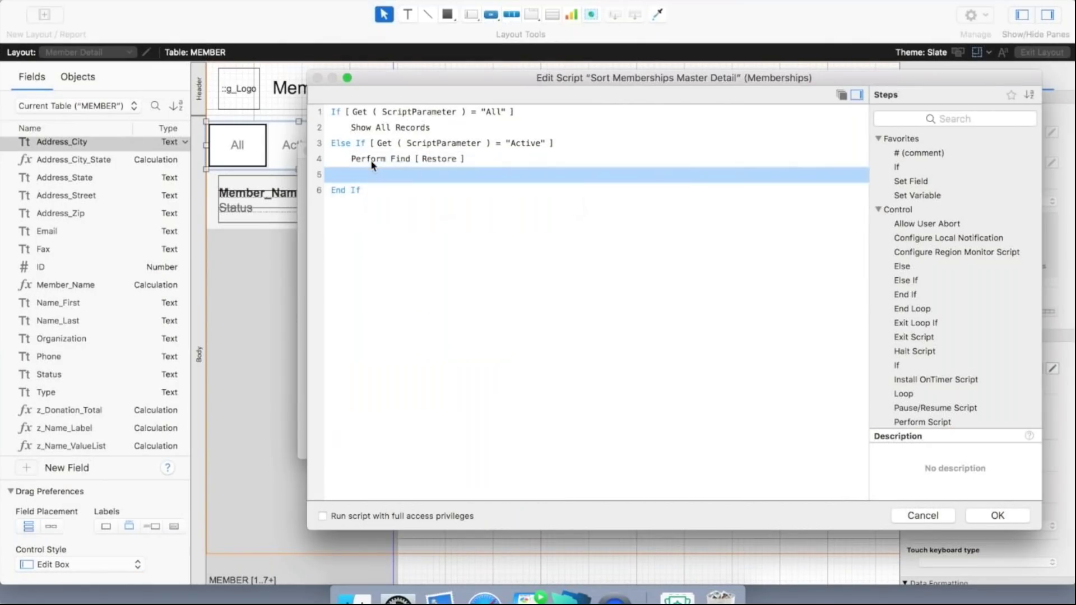
type("Else")
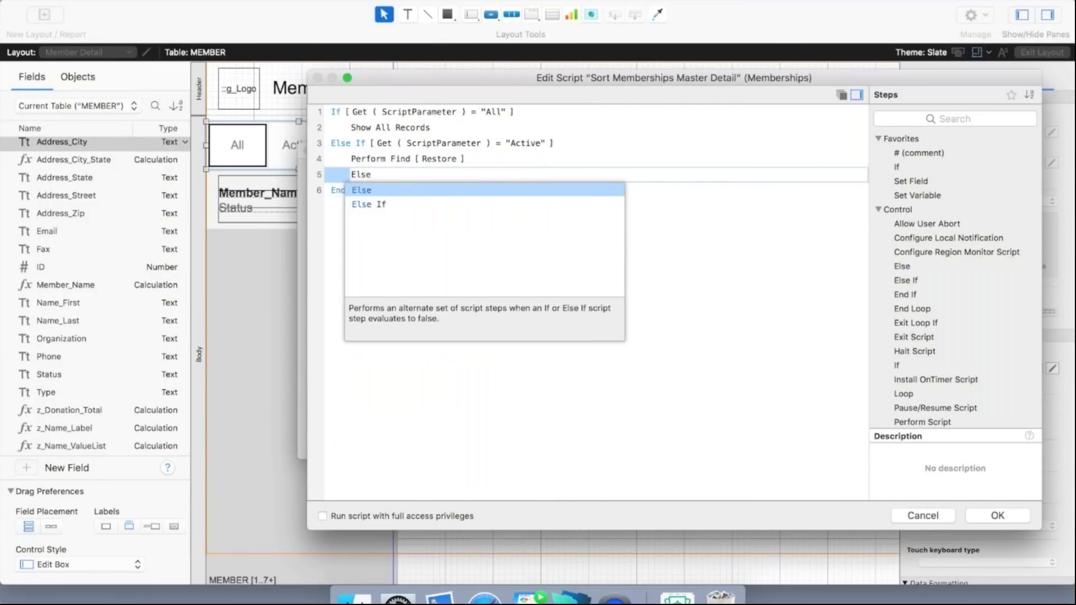
key("Down")
key("Return")
type("Get")
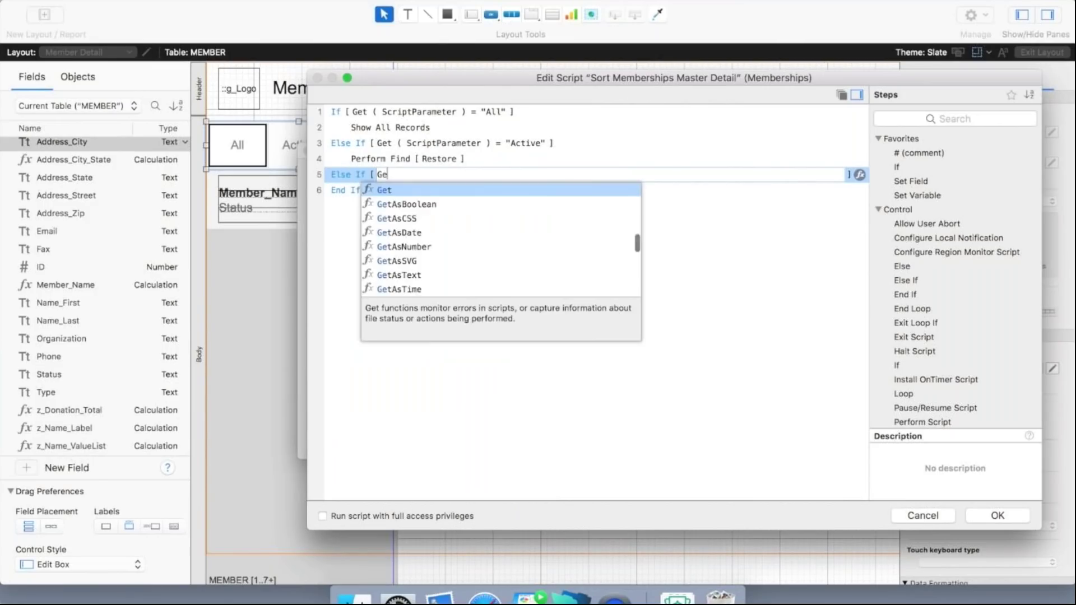
key("Return")
type("Scrip")
key("Down")
key("Down")
key("Return")
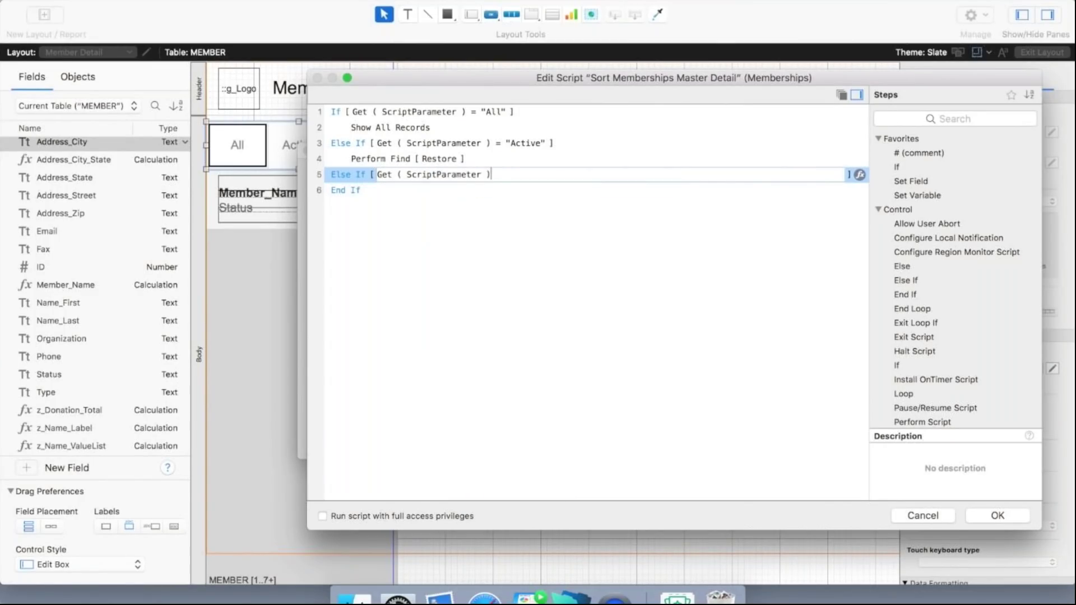
type("+")
key("BackSpace")
type("= \"Inactive\"")
key("Return")
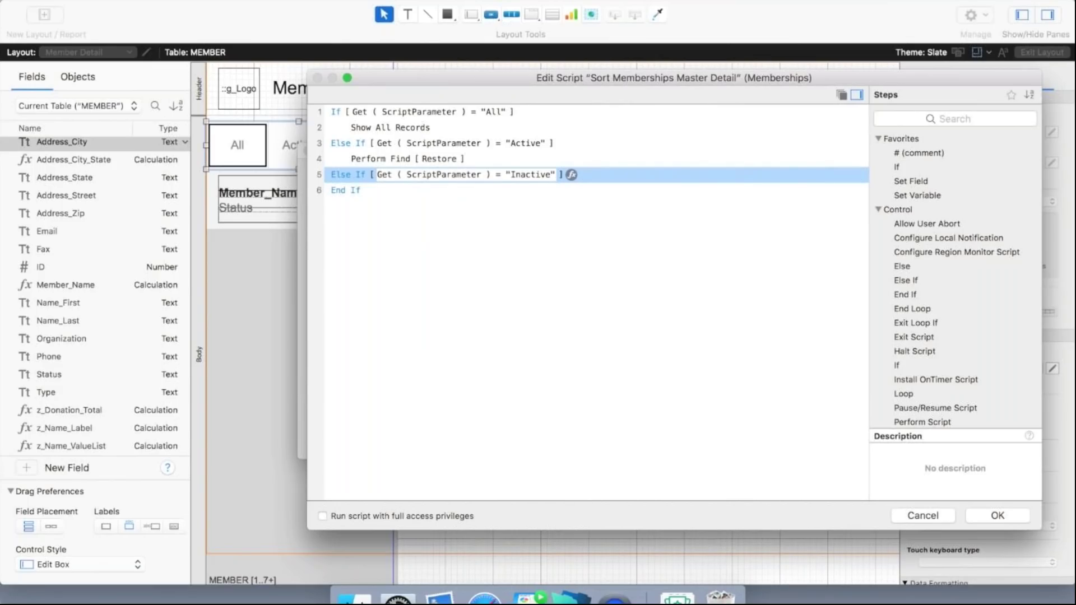
key("Return")
Add a Perform Find for Status =="Inactive", then save the script as the All button's action.
type("perfor")
left_click(463, 218)
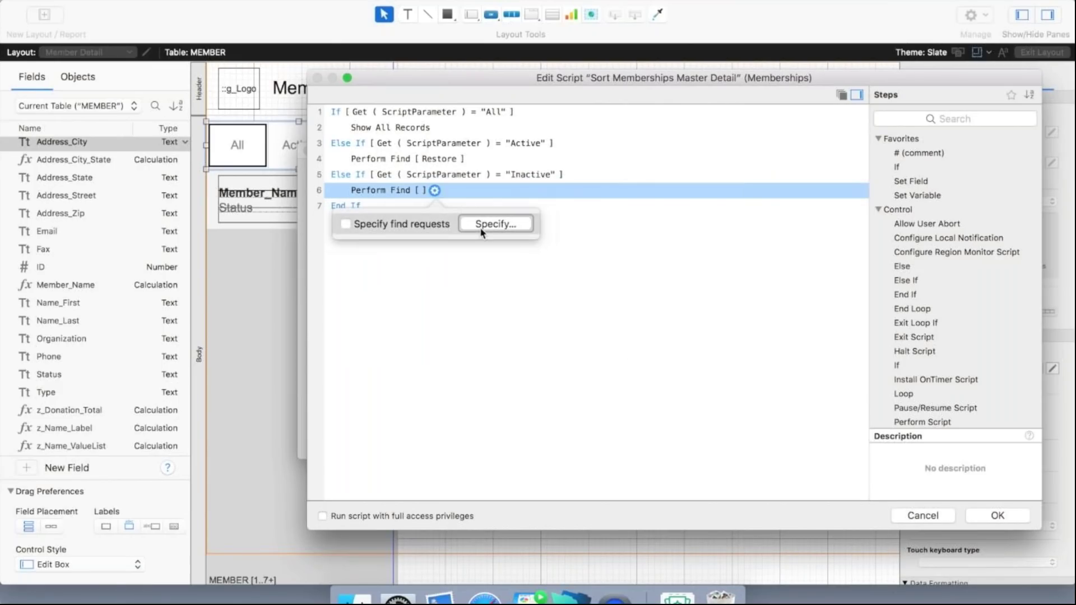
left_click(481, 225)
left_click(98, 516)
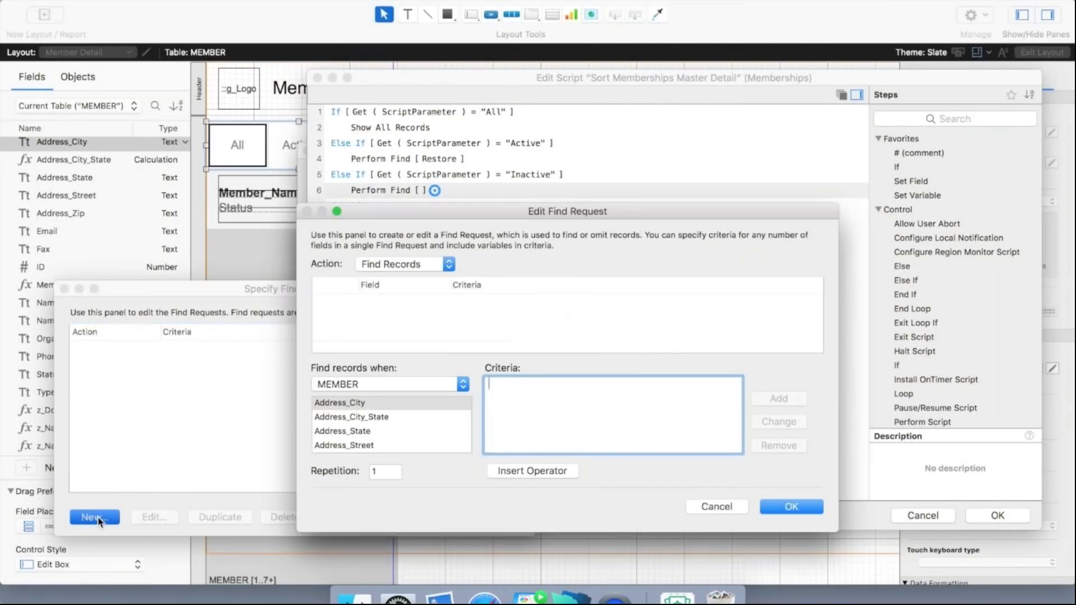
scroll(347, 431, "down", 6)
left_click(345, 424)
left_click(520, 424)
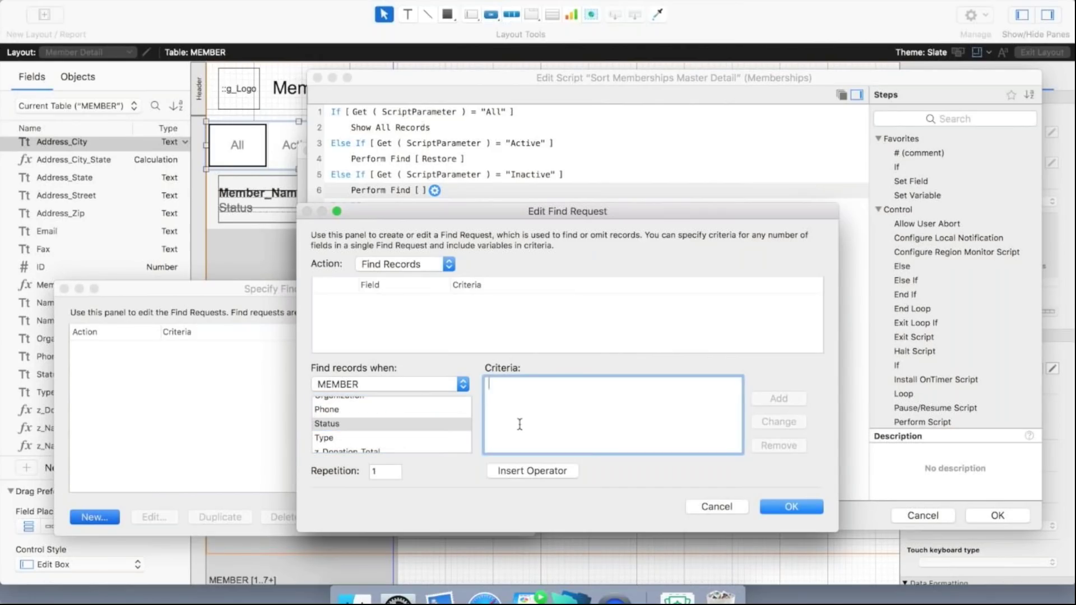
type("==\"Inactive\"")
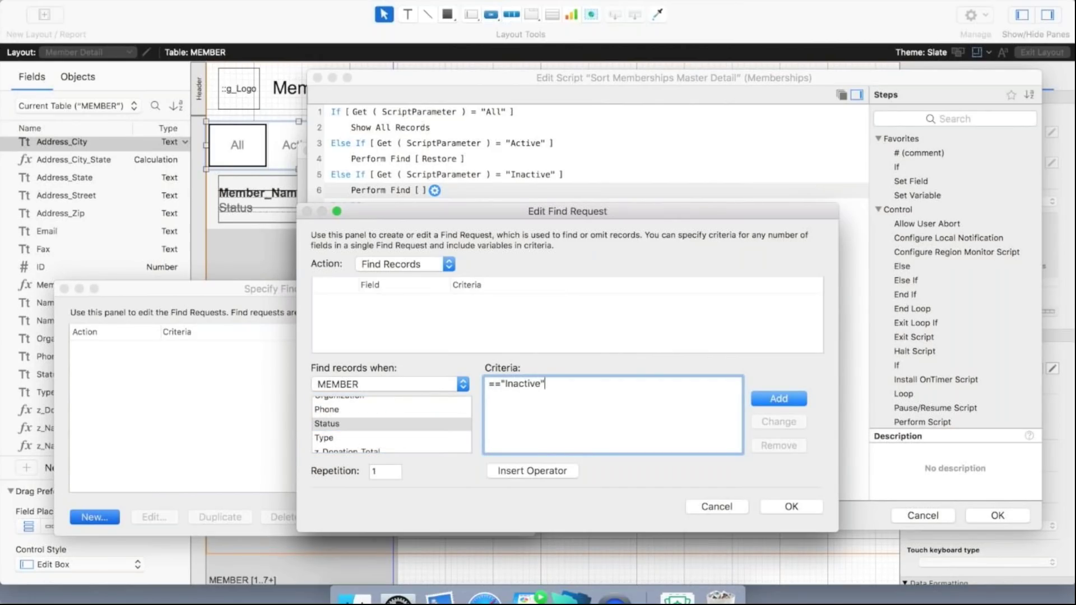
left_click(772, 400)
left_click(783, 508)
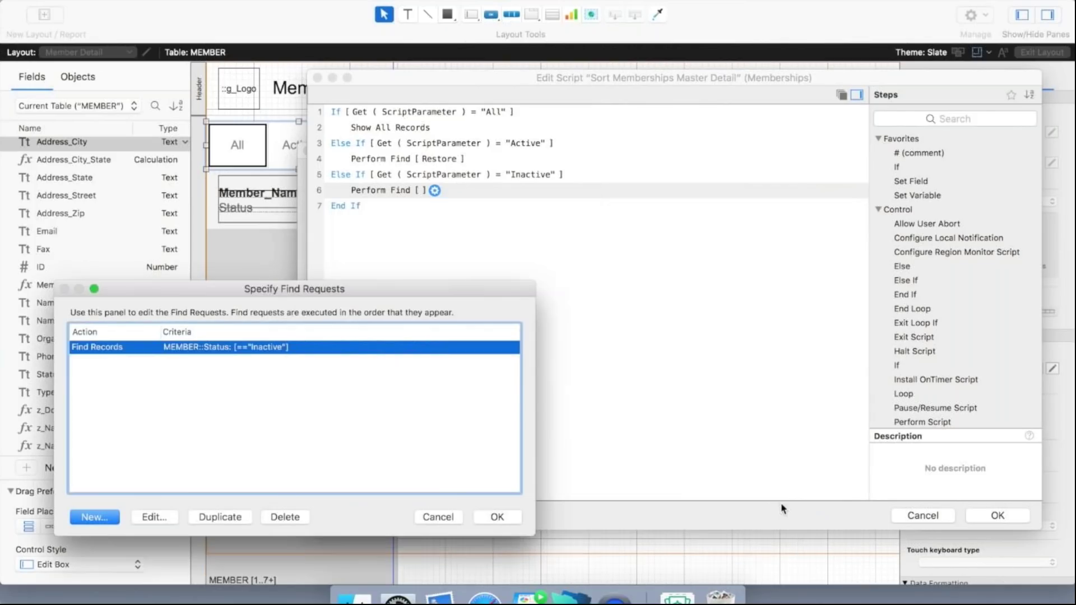
left_click(498, 519)
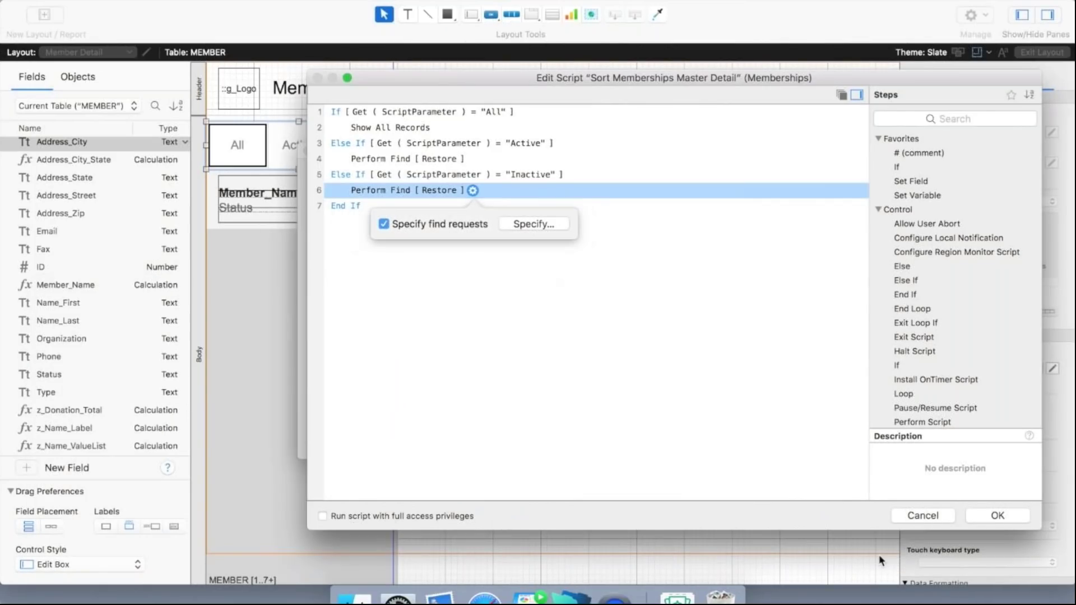
left_click(986, 517)
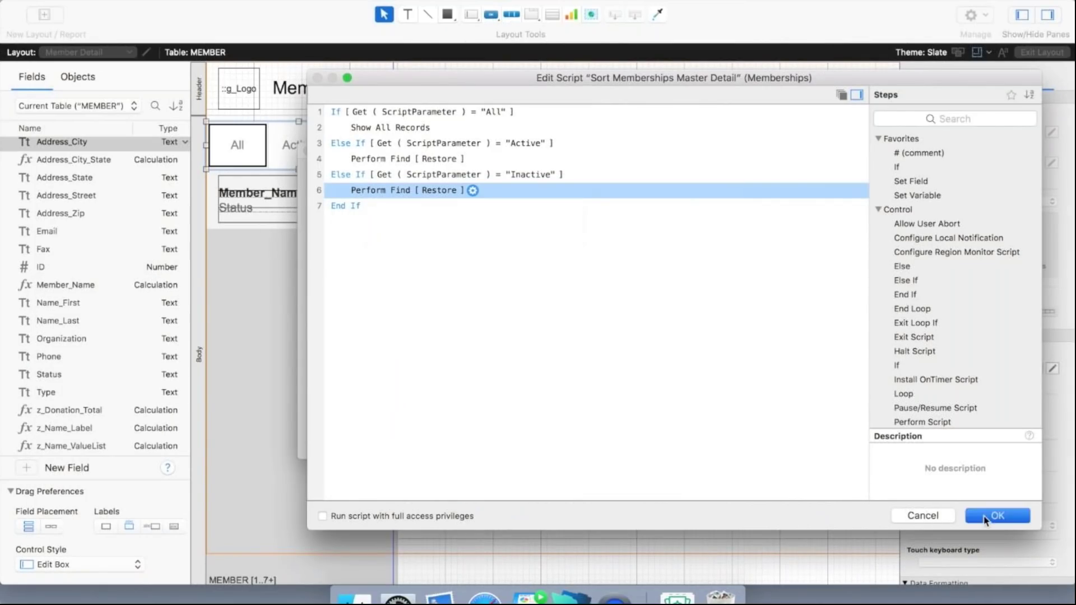
left_click(655, 437)
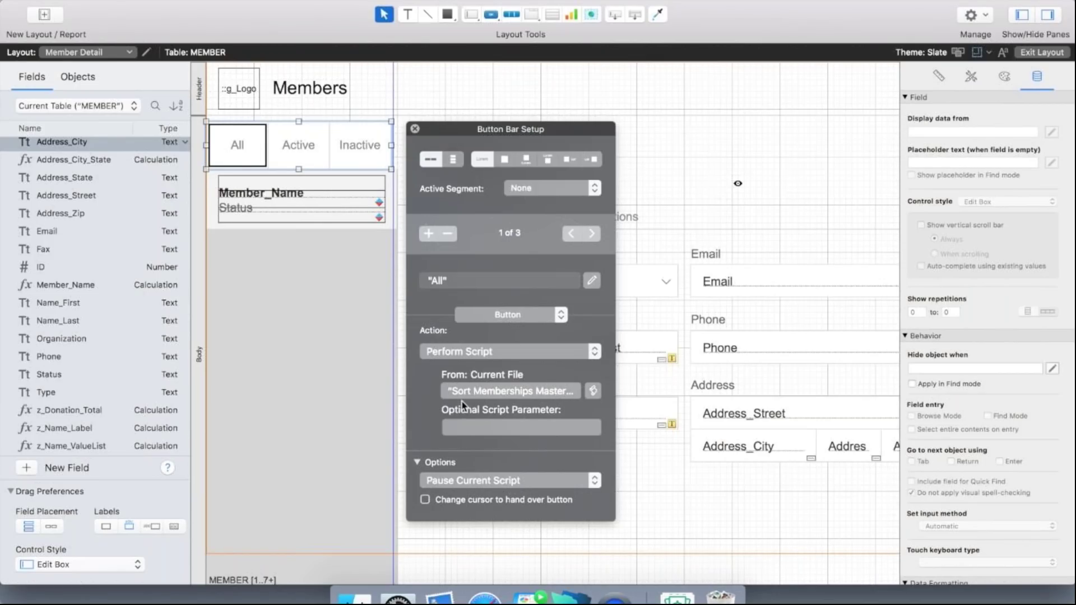
Set the All button's script parameter to "All".
left_click(466, 428)
left_click(468, 429)
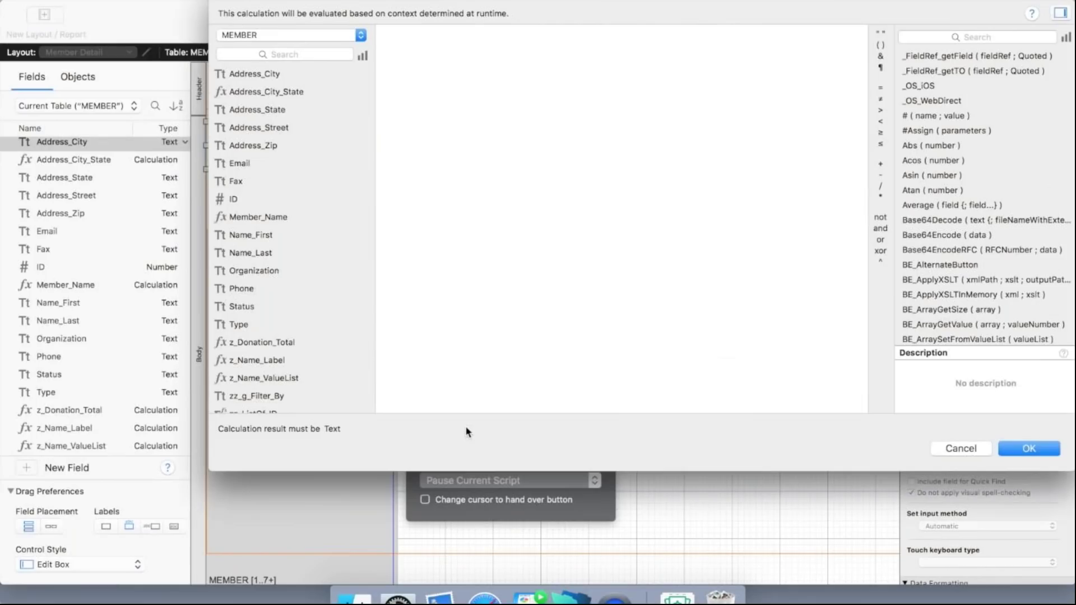
type("\"All\"")
left_click(1021, 450)
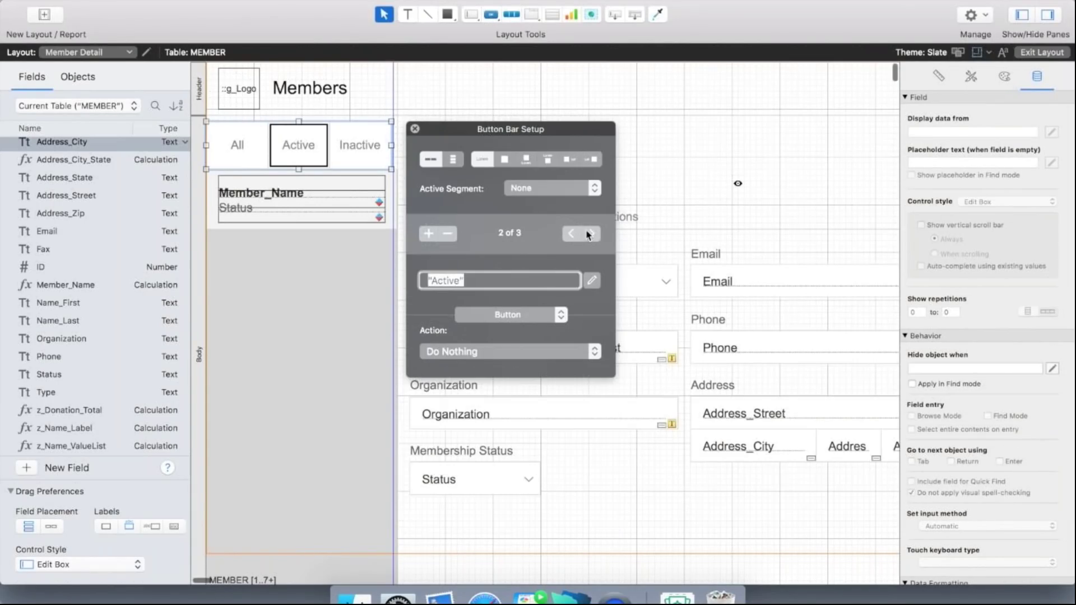
Make the Active button perform Sort Memberships Master Detail with parameter "Active".
left_click(499, 352)
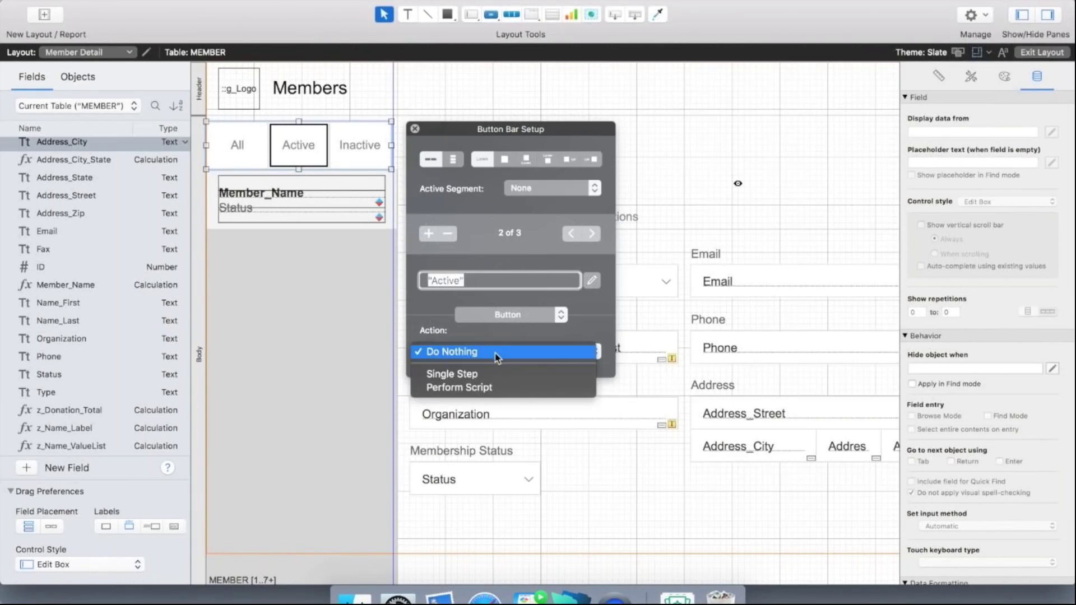
left_click(484, 386)
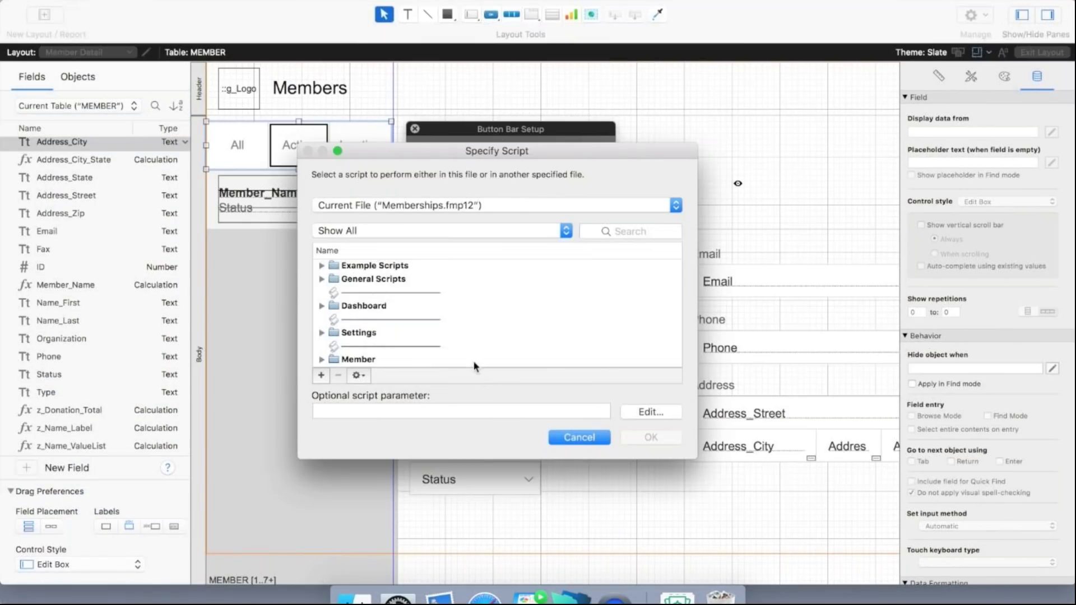
scroll(449, 340, "down", 3)
scroll(448, 340, "down", 2)
left_click(409, 358)
left_click(403, 410)
type("\"Active\"")
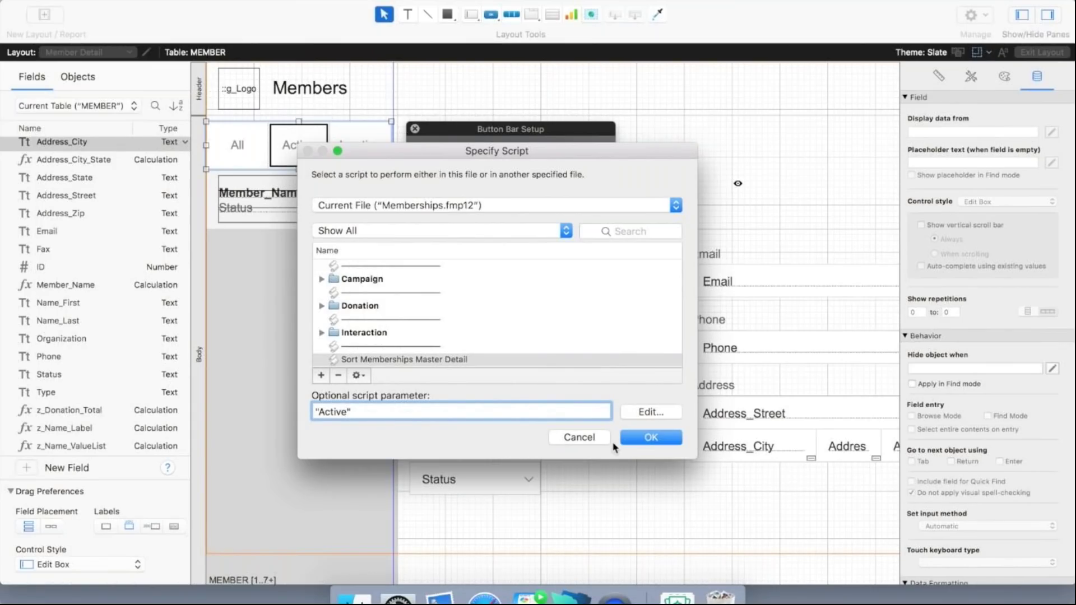
left_click(644, 438)
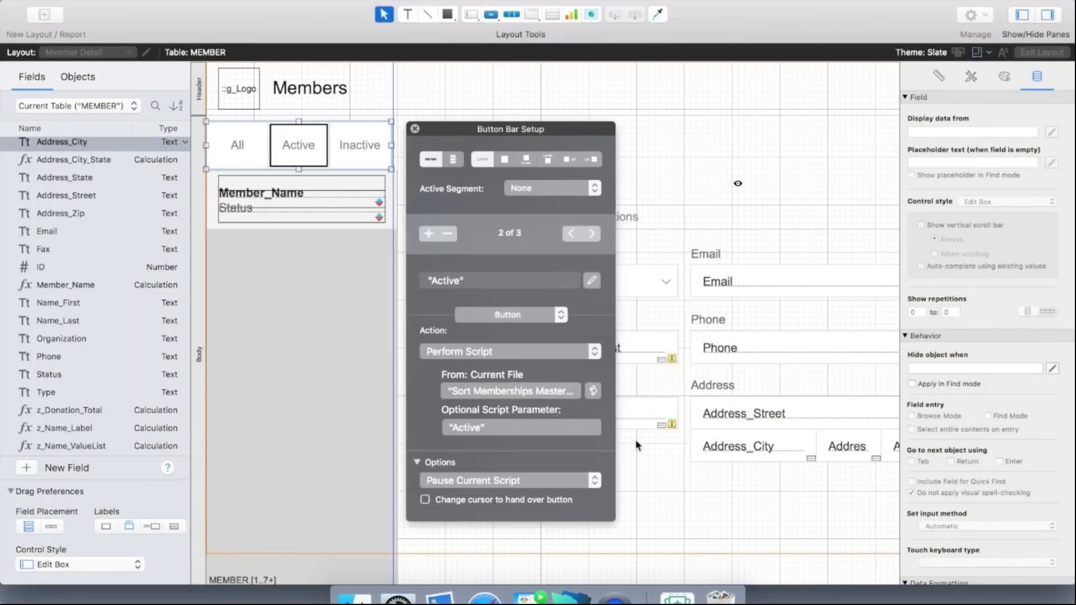
Make the Inactive button perform Sort Memberships Master Detail with parameter "Inactive".
left_click(591, 234)
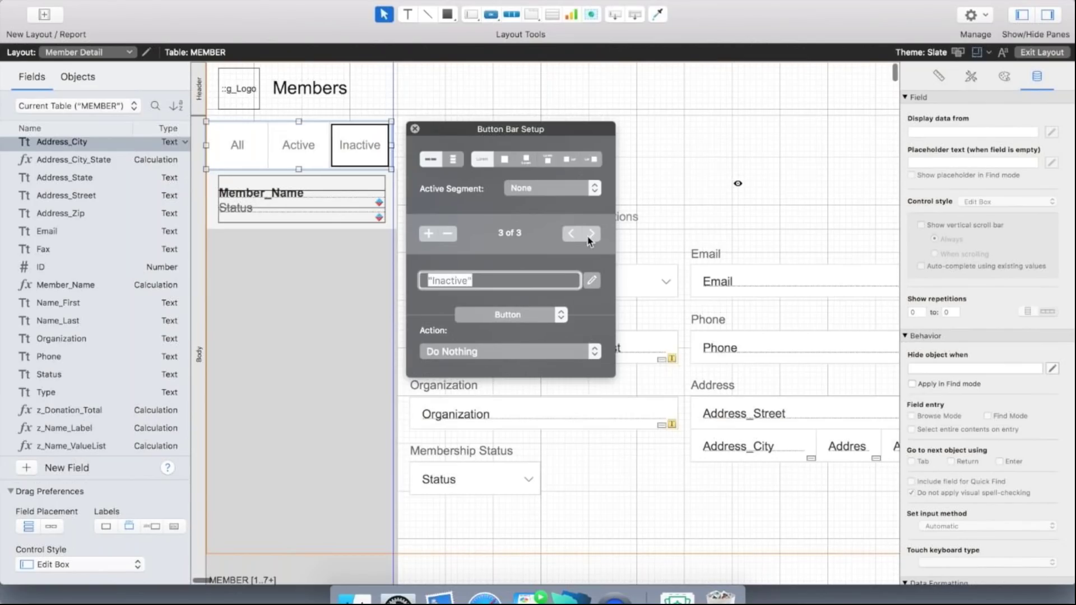
left_click(492, 353)
left_click(470, 386)
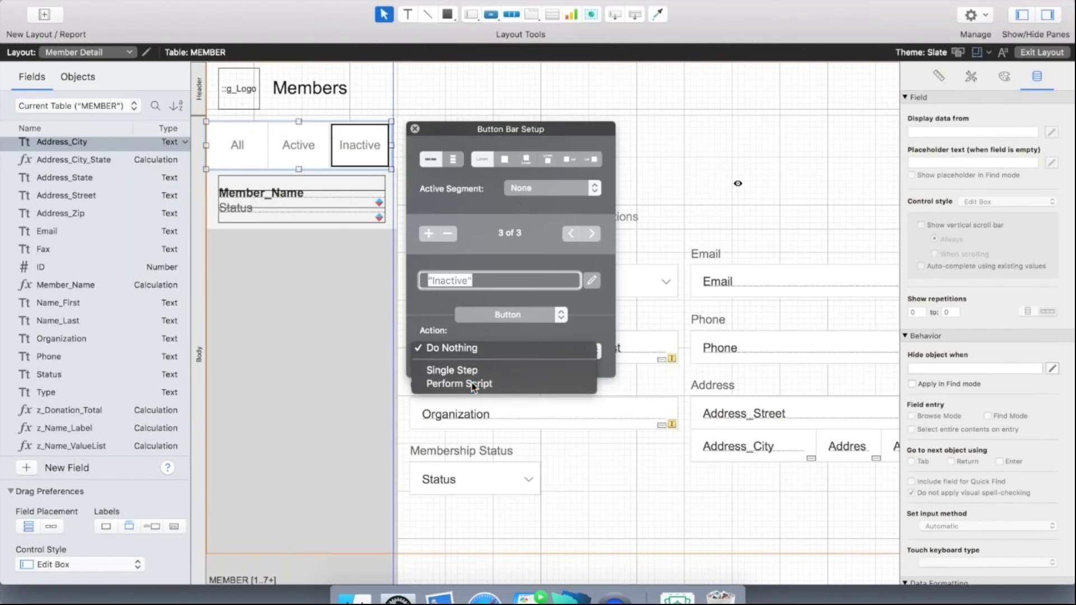
scroll(426, 344, "down", 5)
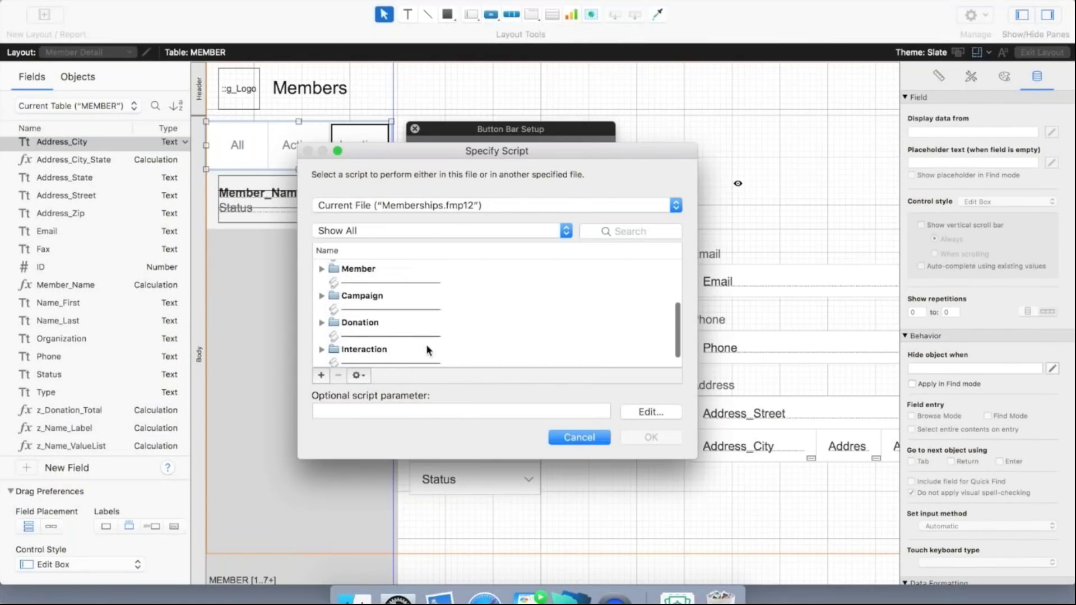
left_click(388, 359)
left_click(394, 411)
type("\"Inac")
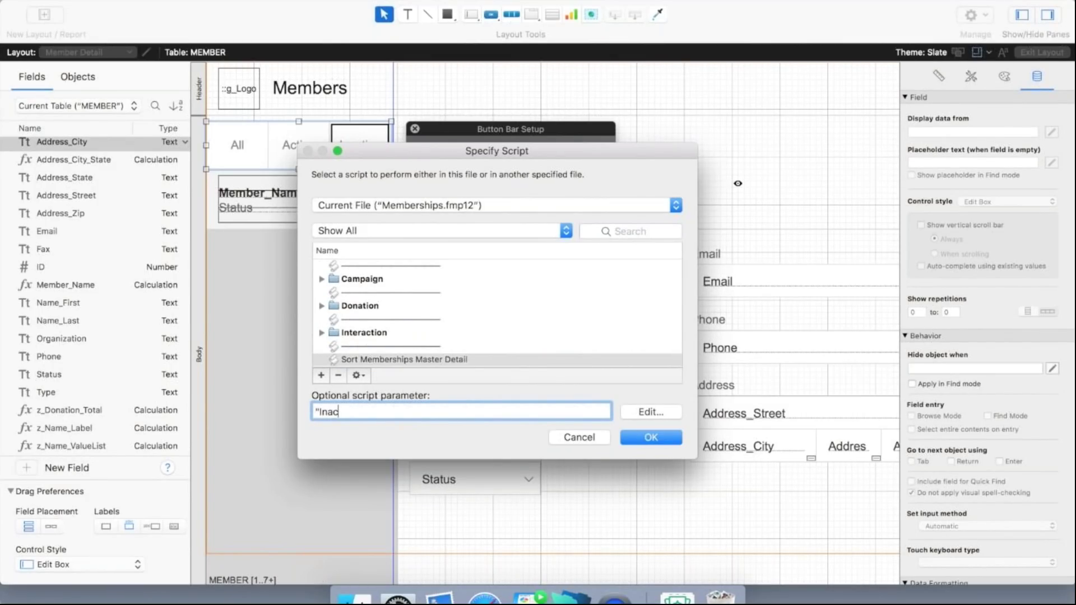
type("tive\"")
left_click(646, 437)
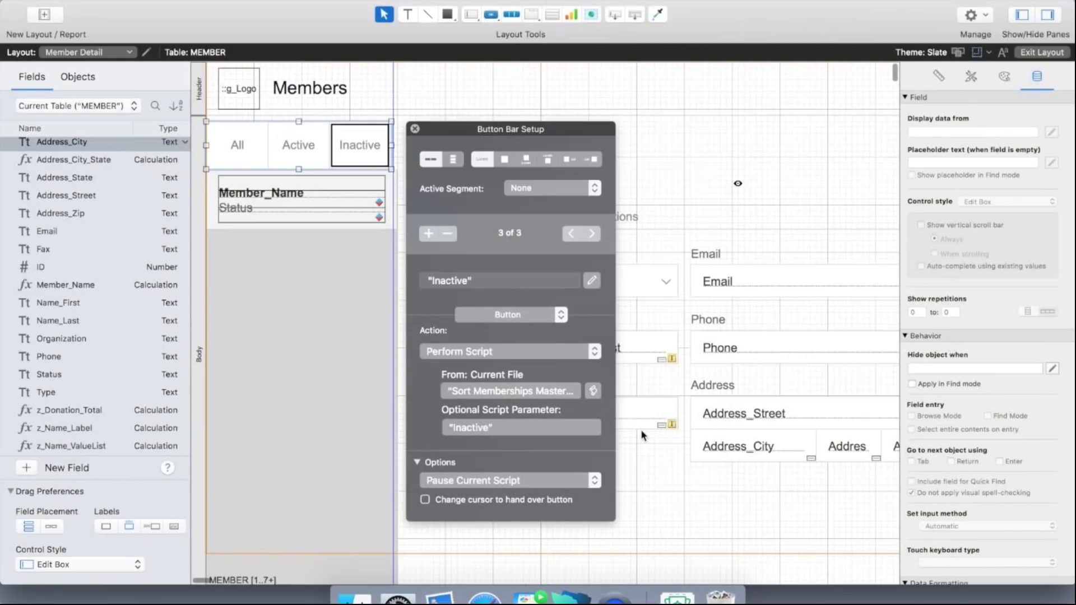
Make the button bar's Active state text colour blue.
left_click(415, 129)
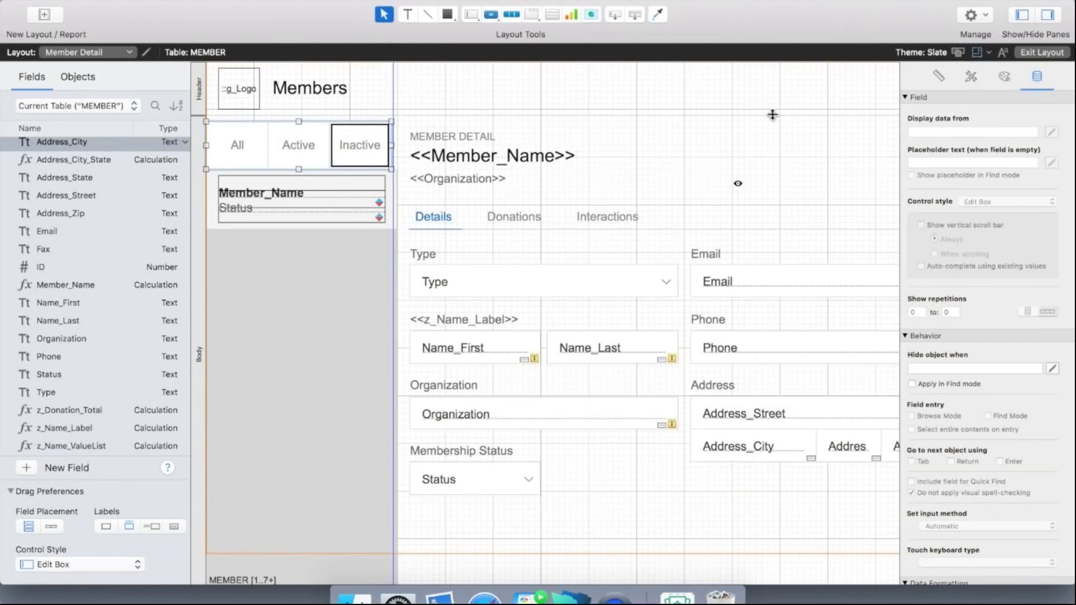
left_click(1005, 77)
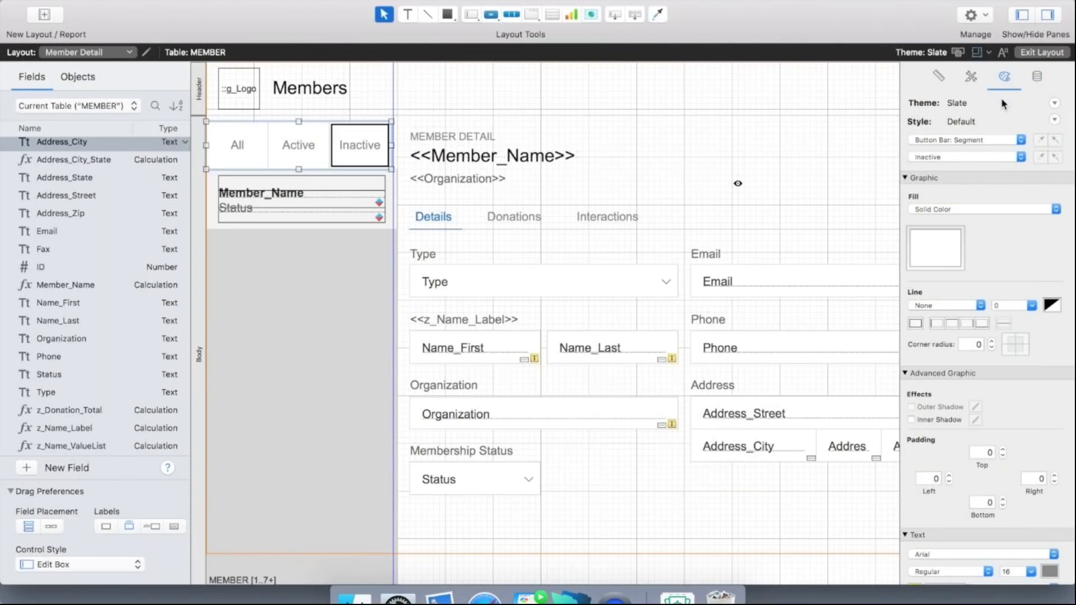
left_click(994, 160)
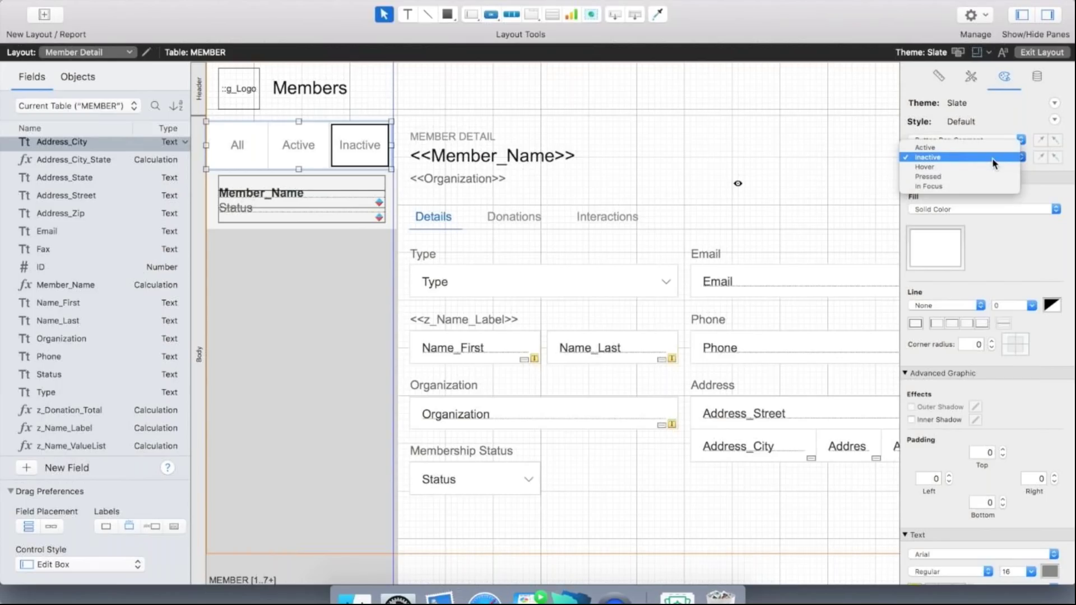
left_click(941, 147)
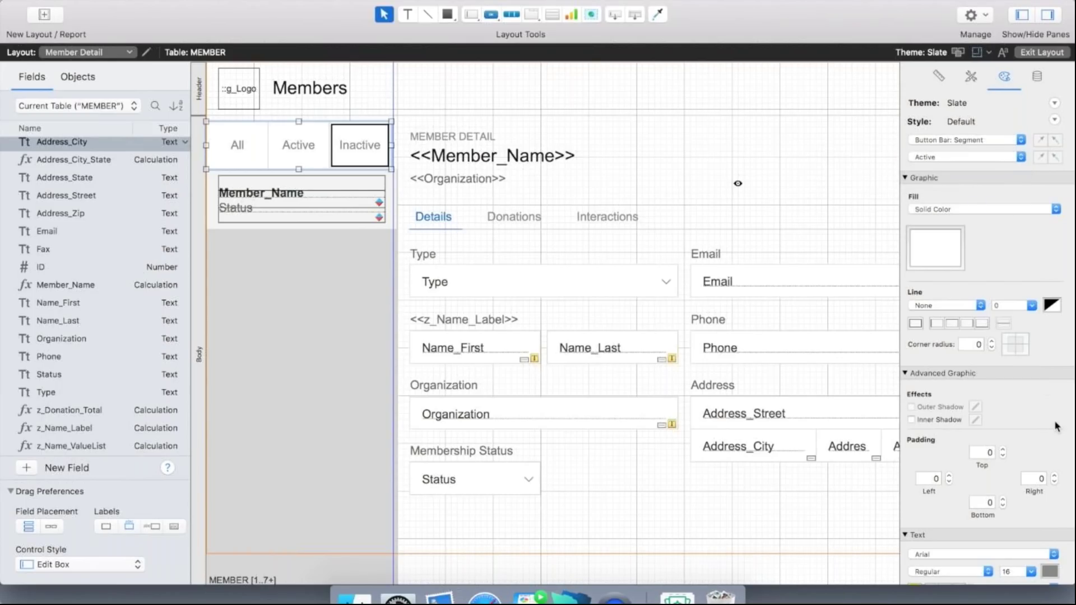
left_click(1050, 567)
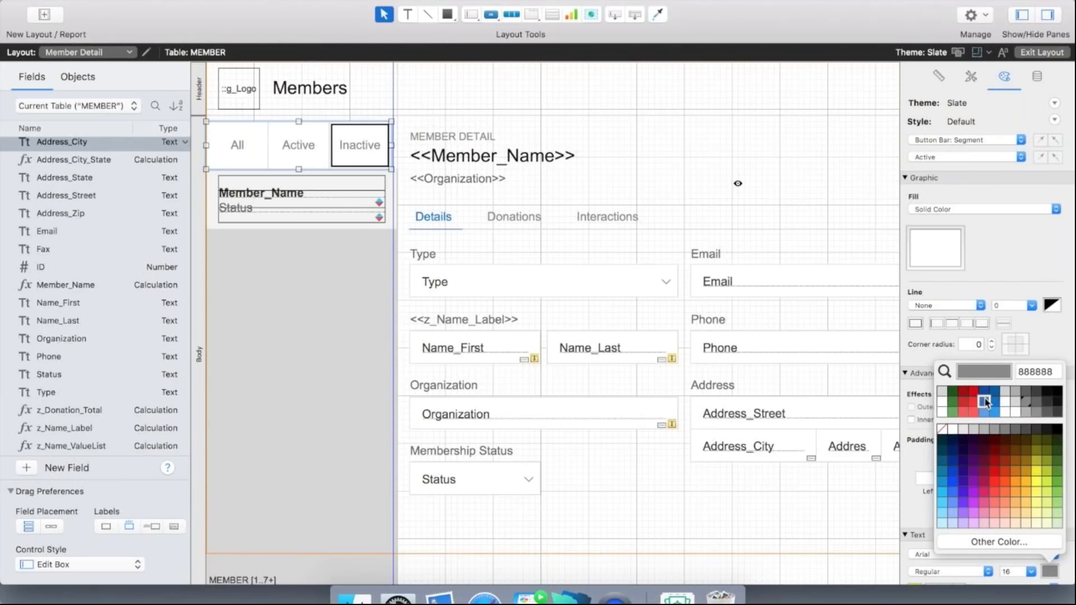
left_click(985, 402)
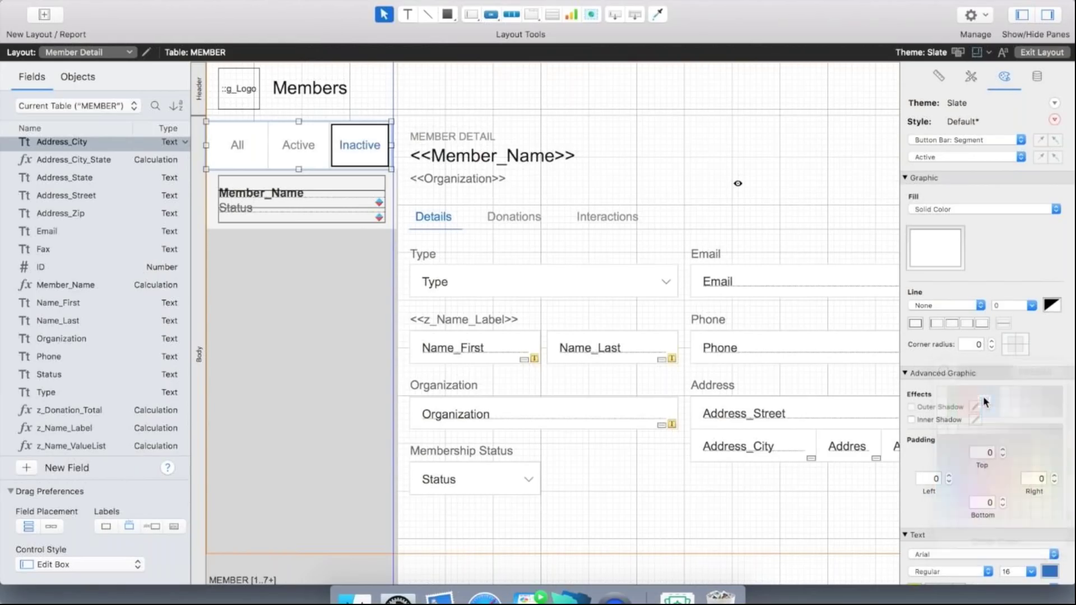
Make the button bar's Pressed state text colour blue.
left_click(949, 158)
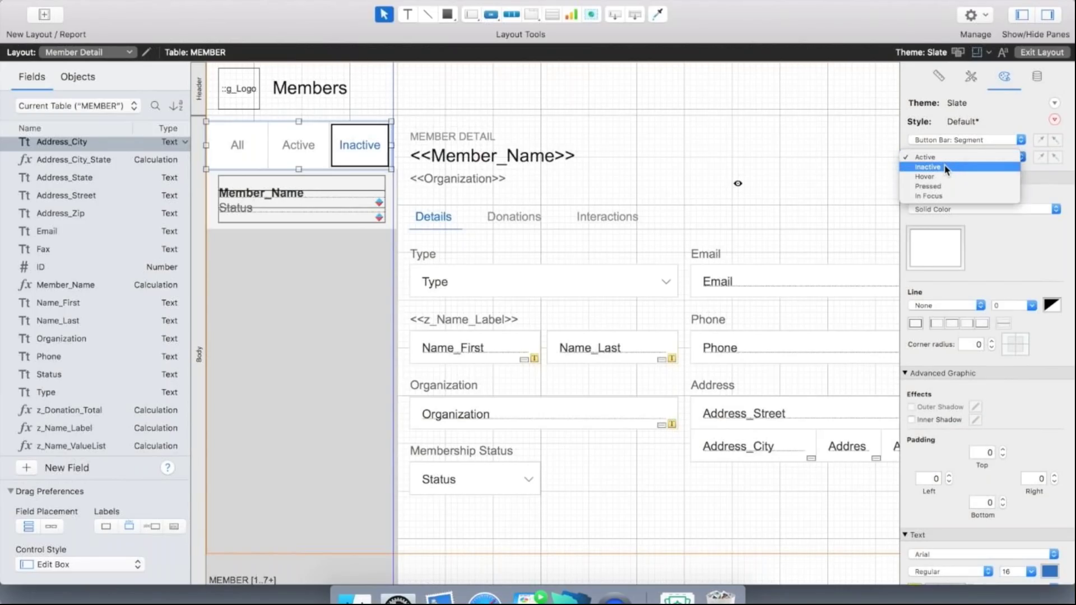
left_click(946, 168)
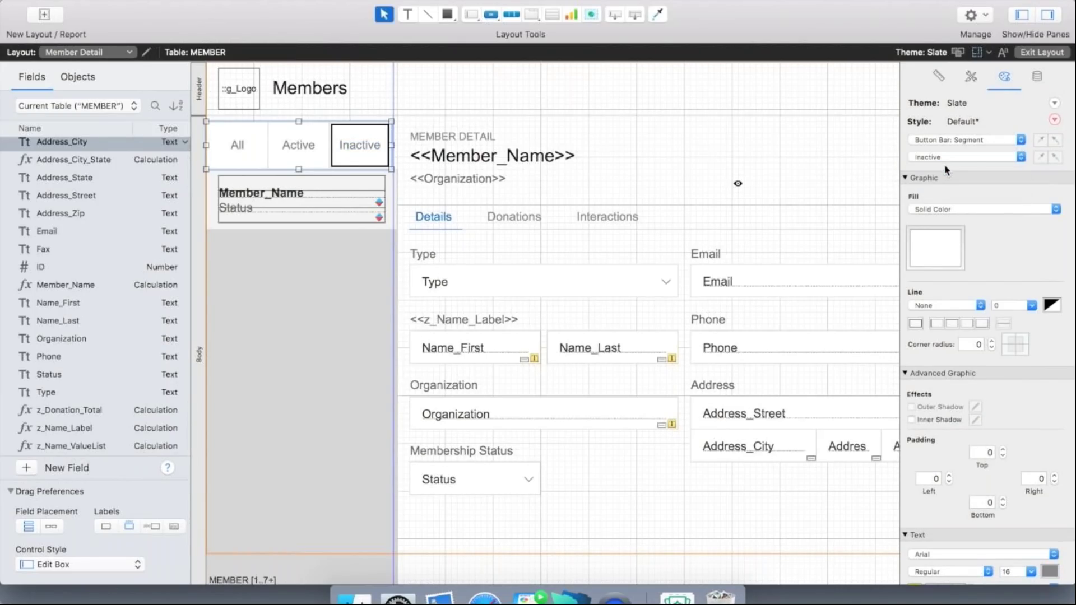
left_click(978, 158)
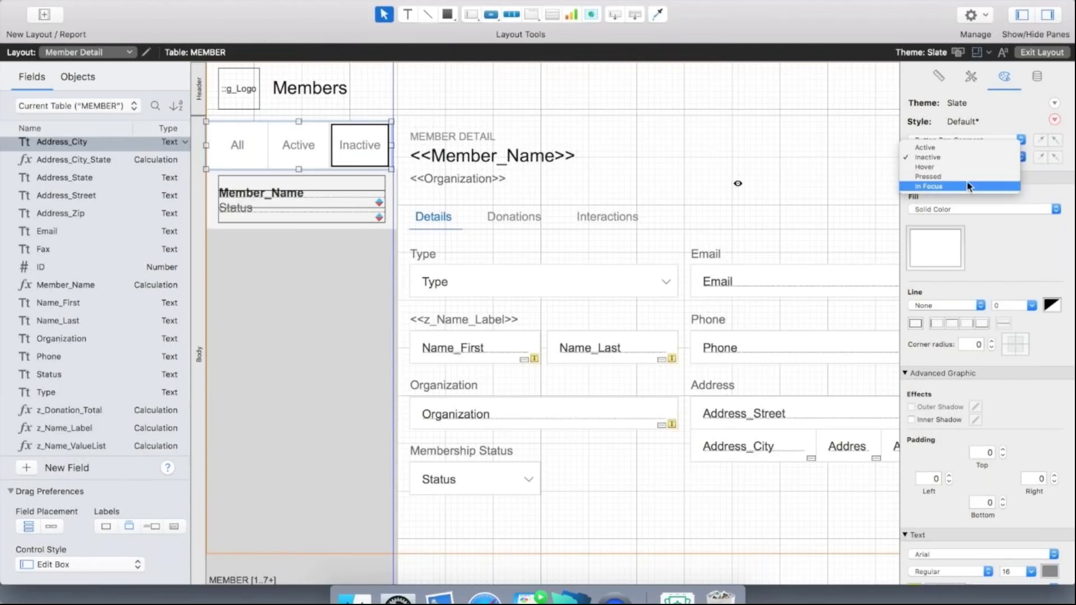
left_click(967, 175)
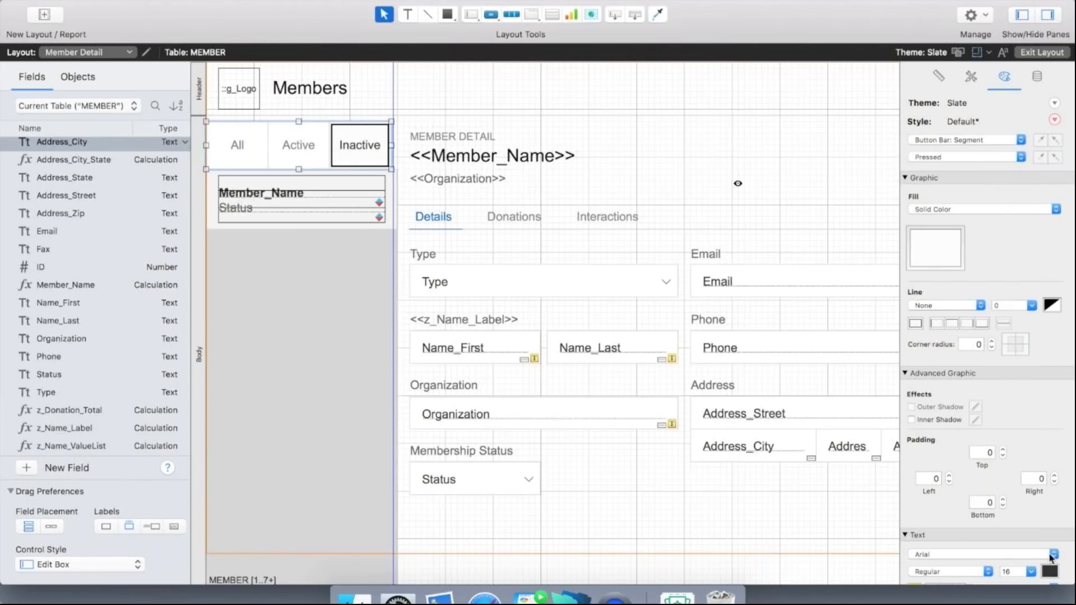
left_click(1049, 571)
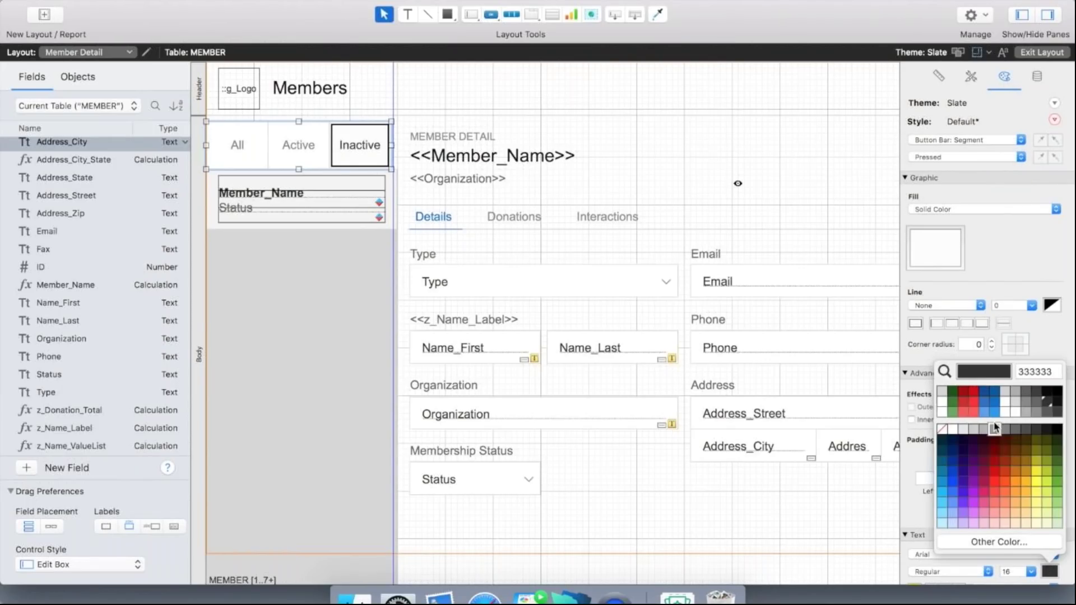
left_click(984, 402)
Apply the plain Button Bar style with line set to None.
left_click(992, 140)
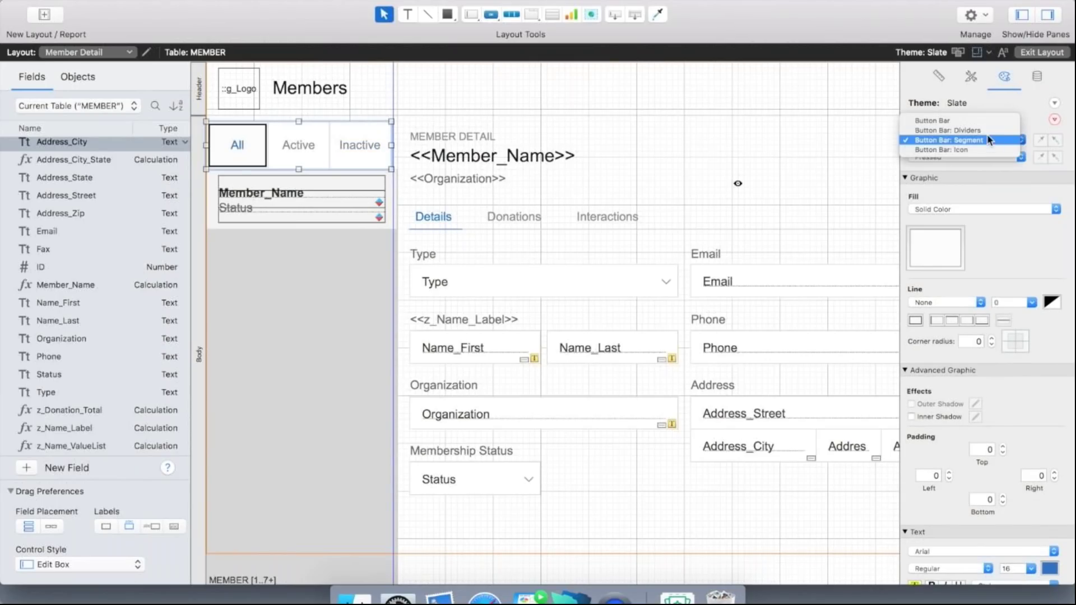
left_click(978, 130)
left_click(979, 249)
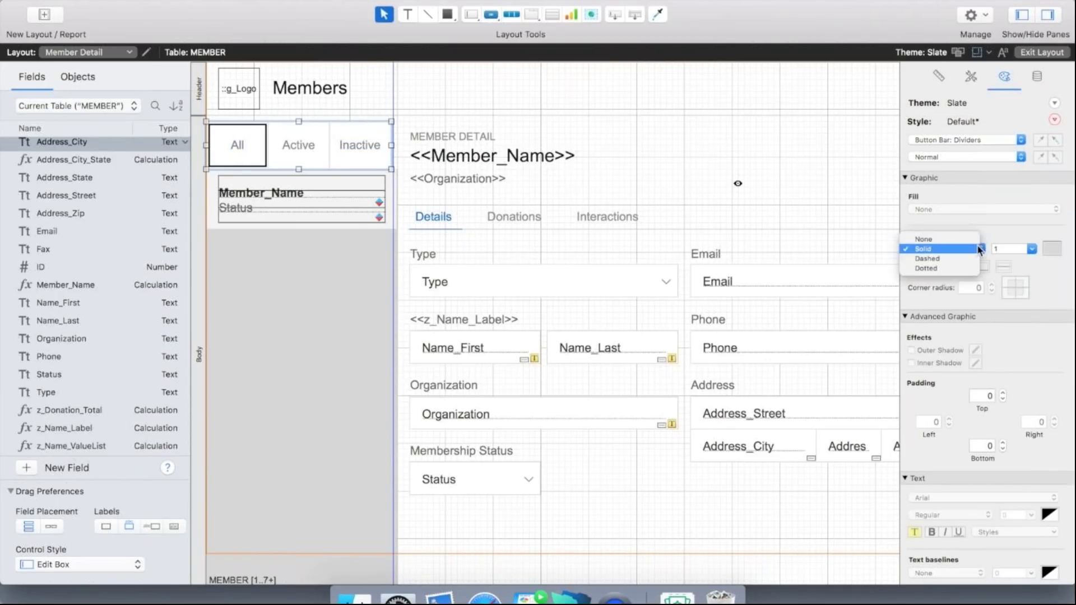
left_click(924, 239)
left_click(993, 143)
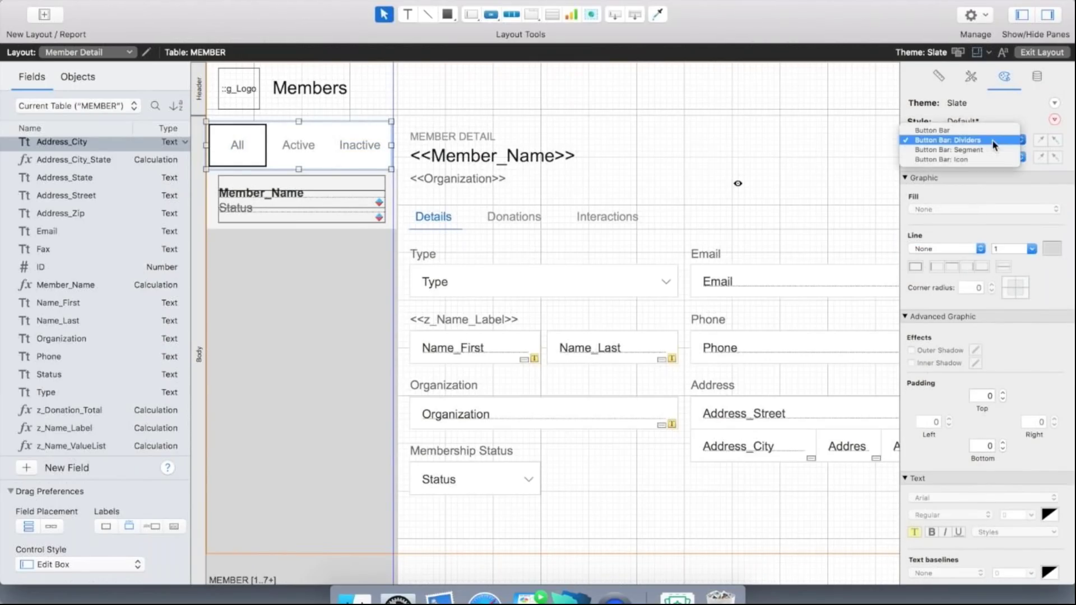
left_click(990, 149)
left_click(967, 157)
left_click(967, 163)
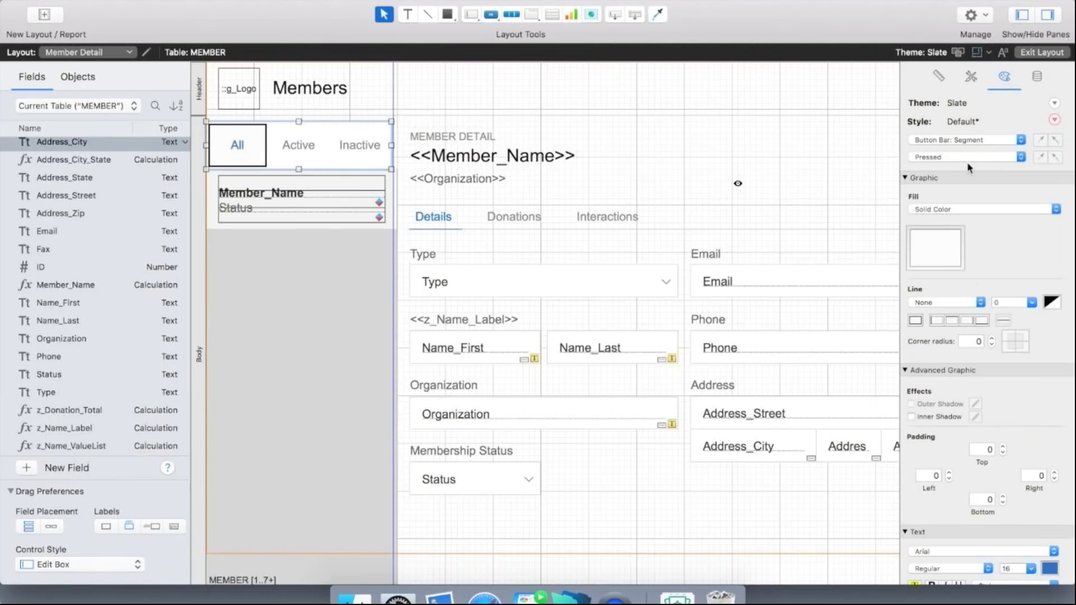
left_click(983, 143)
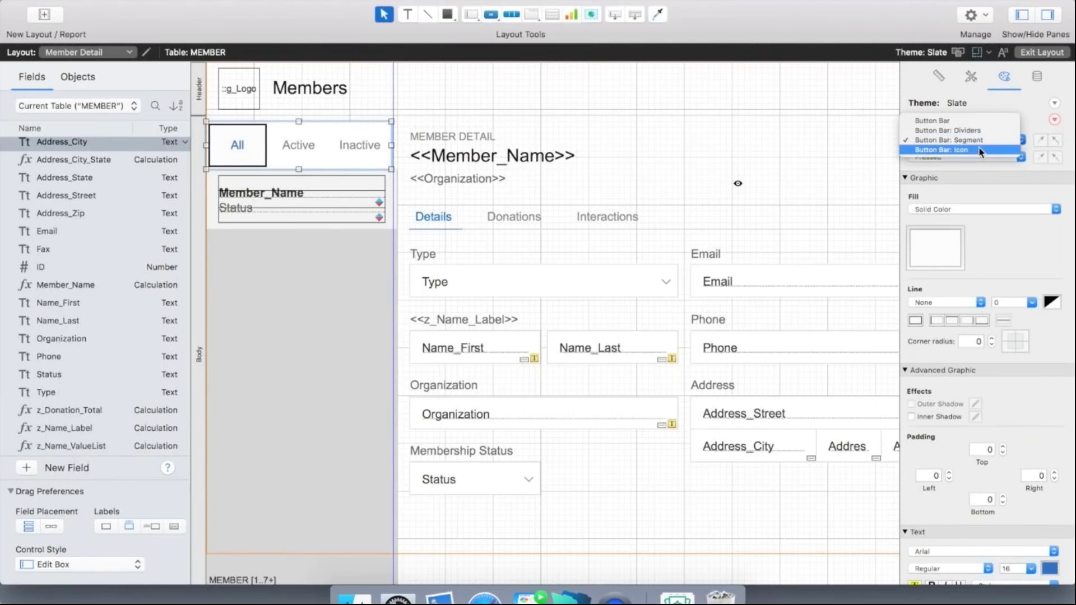
left_click(976, 128)
left_click(973, 248)
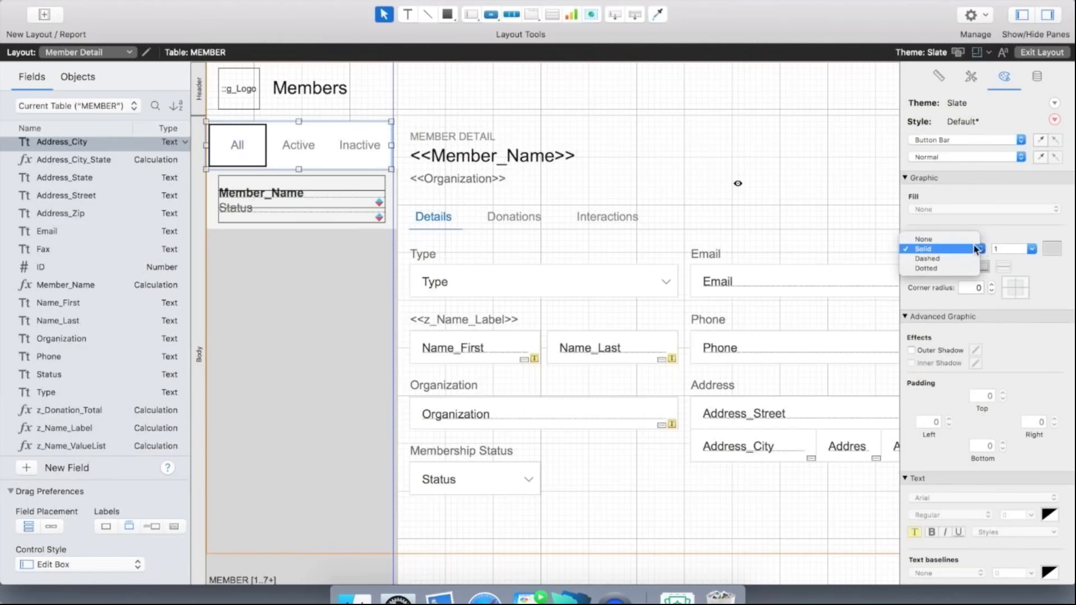
left_click(971, 241)
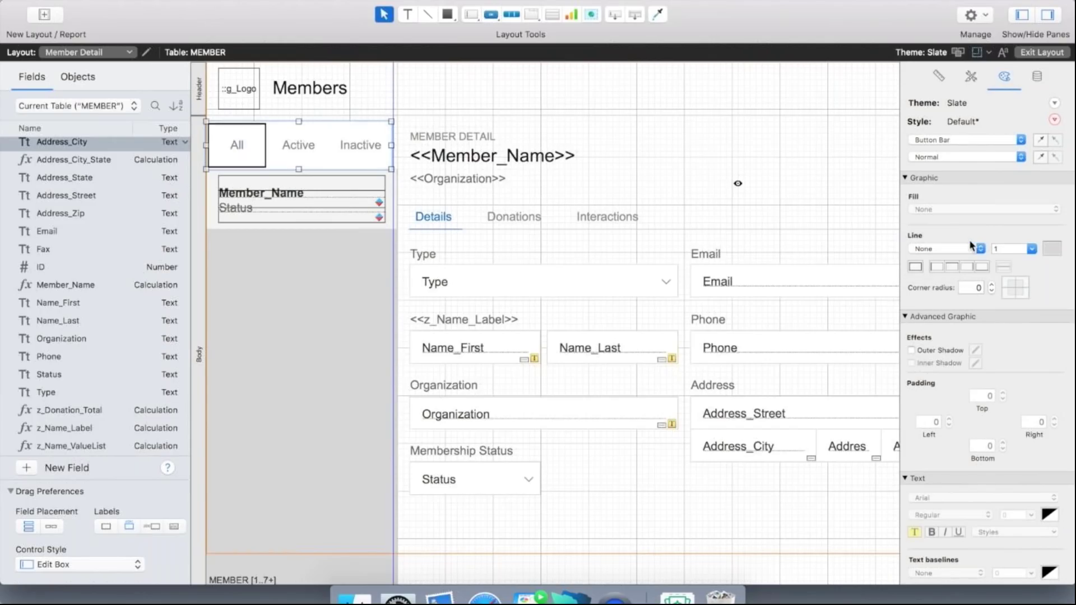
Exit Layout mode and filter the list to active members only.
left_click(1048, 54)
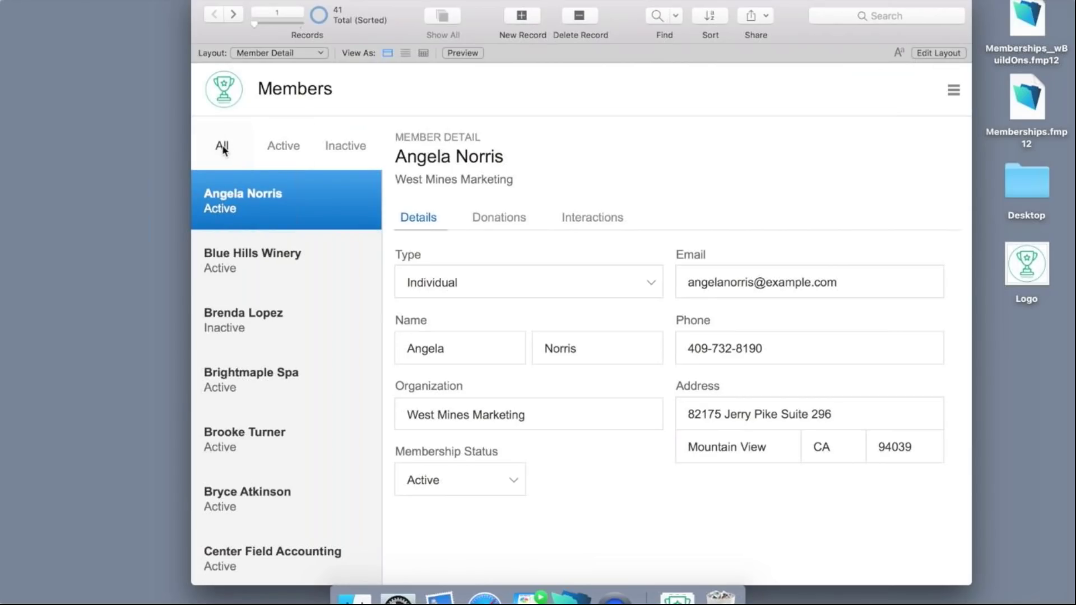
left_click(278, 147)
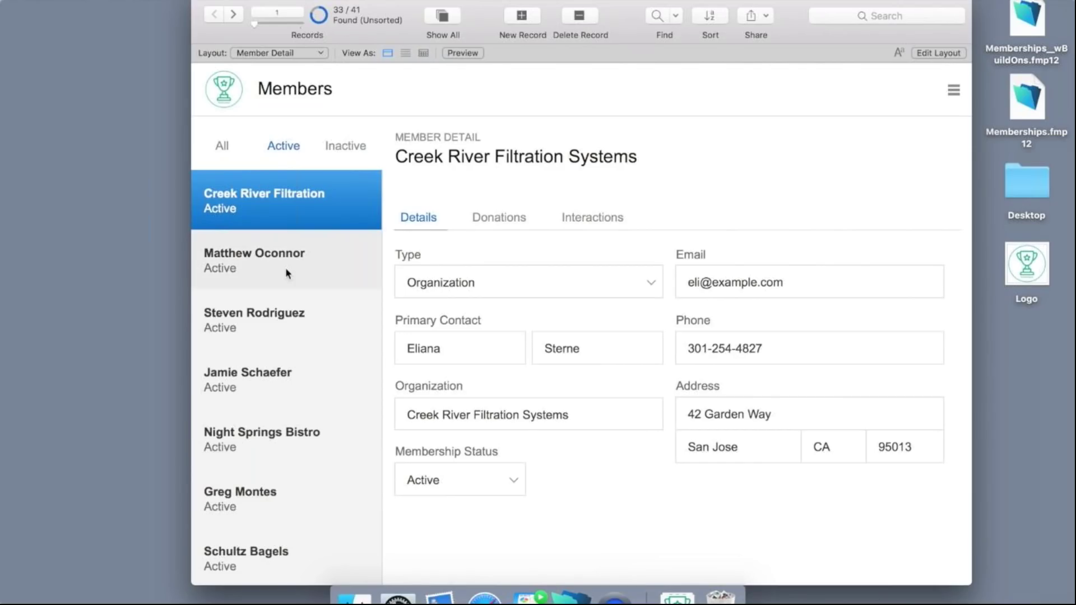
scroll(256, 375, "down", 1)
scroll(257, 374, "down", 15)
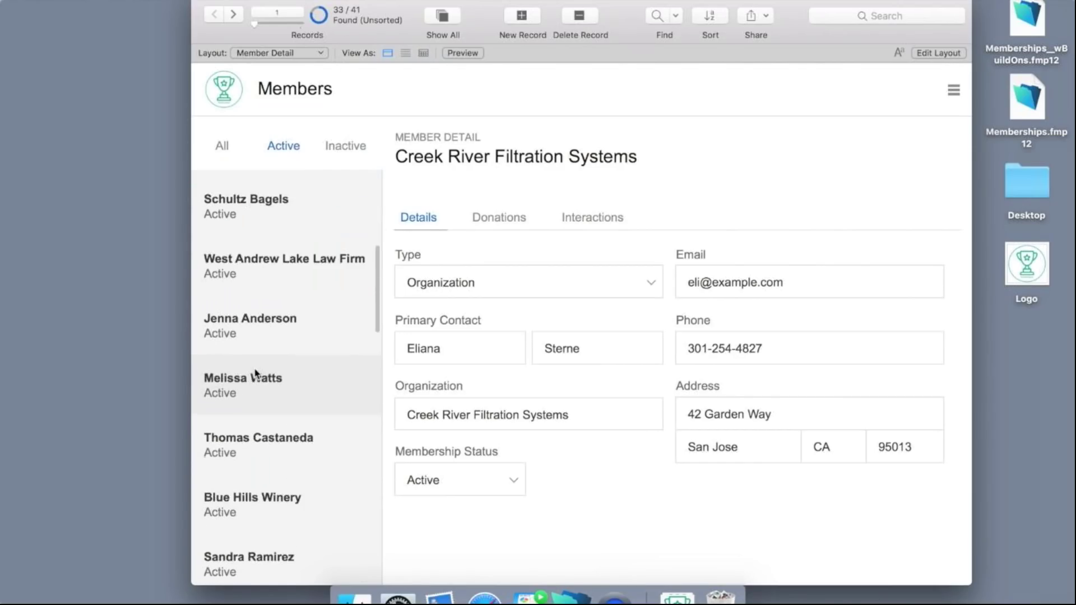
scroll(256, 374, "down", 8)
scroll(256, 374, "up", 11)
scroll(255, 374, "up", 10)
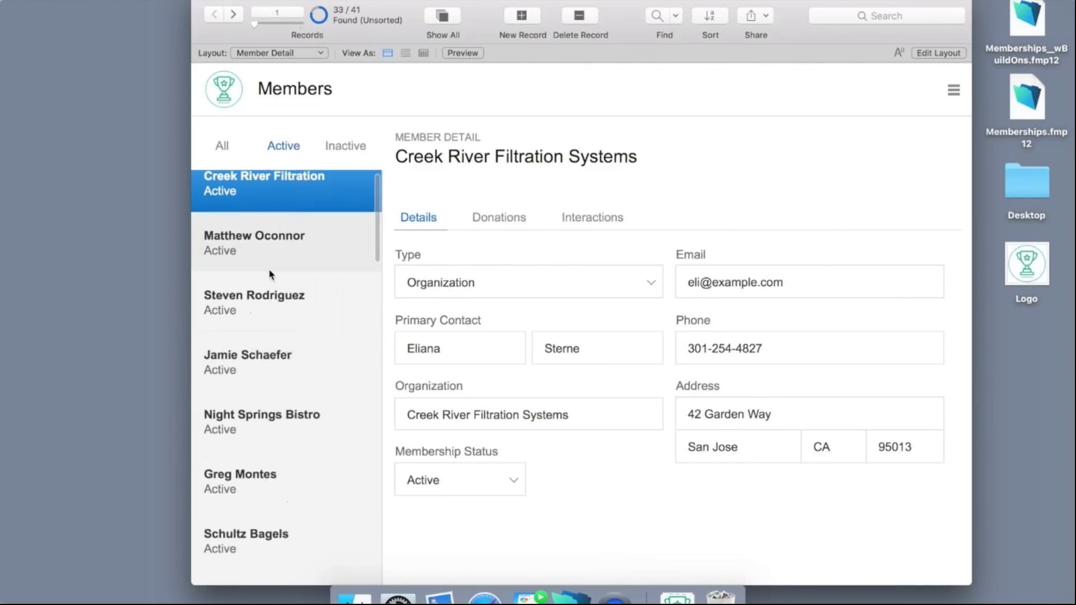
Filter to inactive members, then show all 41 members again.
left_click(351, 146)
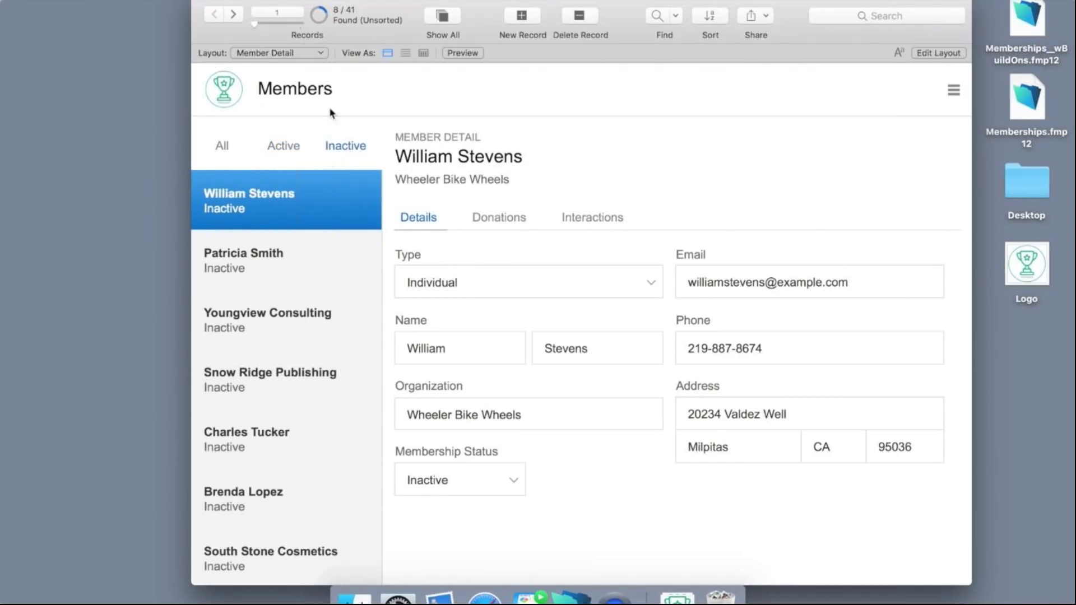
scroll(267, 314, "down", 1)
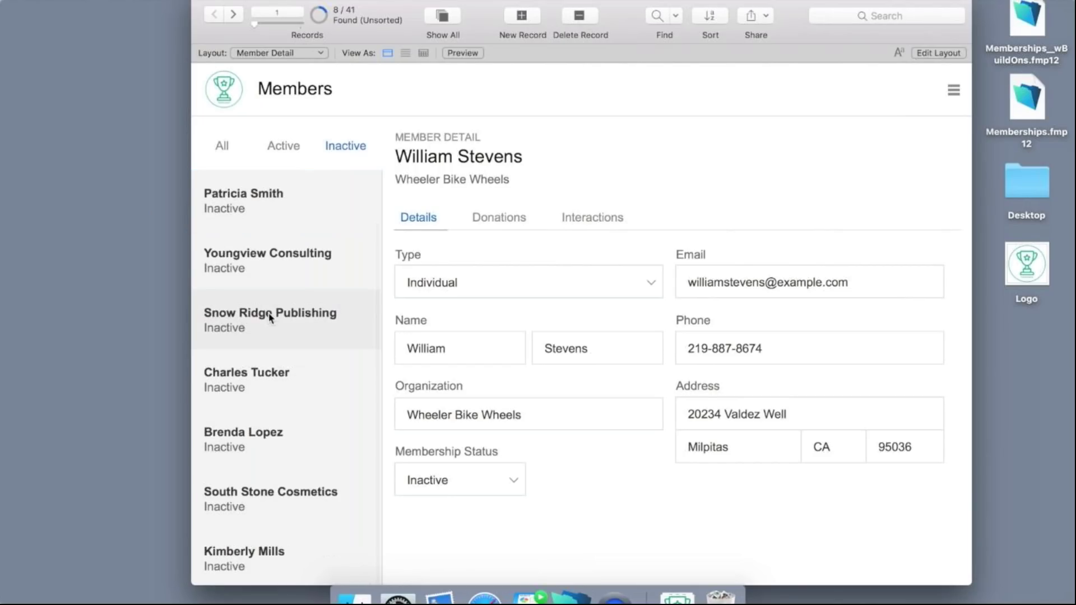
scroll(268, 317, "up", 1)
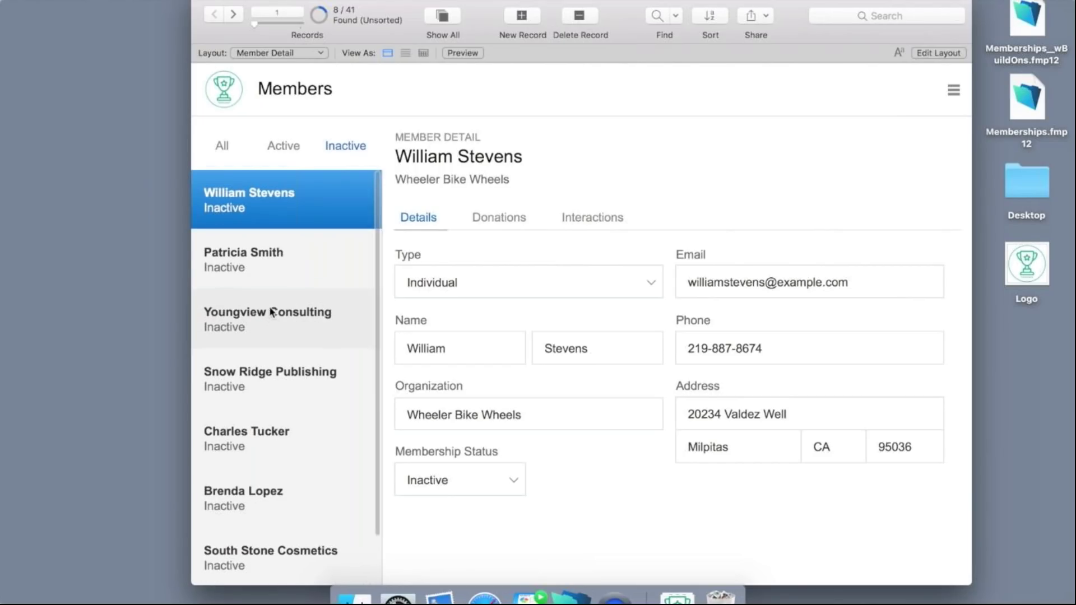
left_click(223, 146)
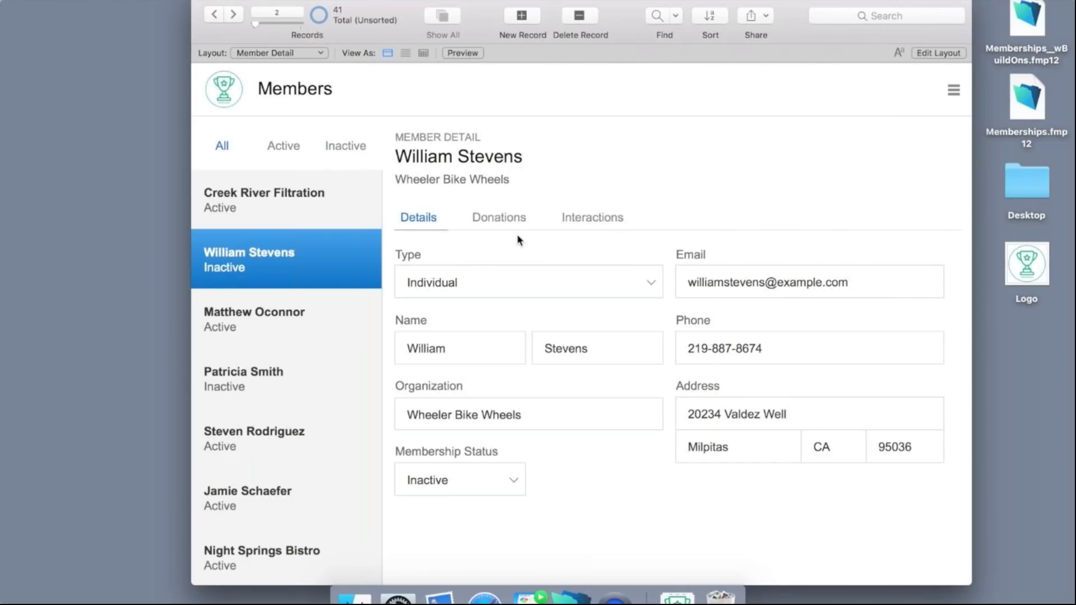
Step forward four records and back three to check record navigation.
left_click(232, 14)
left_click(233, 14)
left_click(233, 14)
left_click(233, 15)
left_click(233, 15)
left_click(232, 14)
left_click(233, 15)
left_click(232, 15)
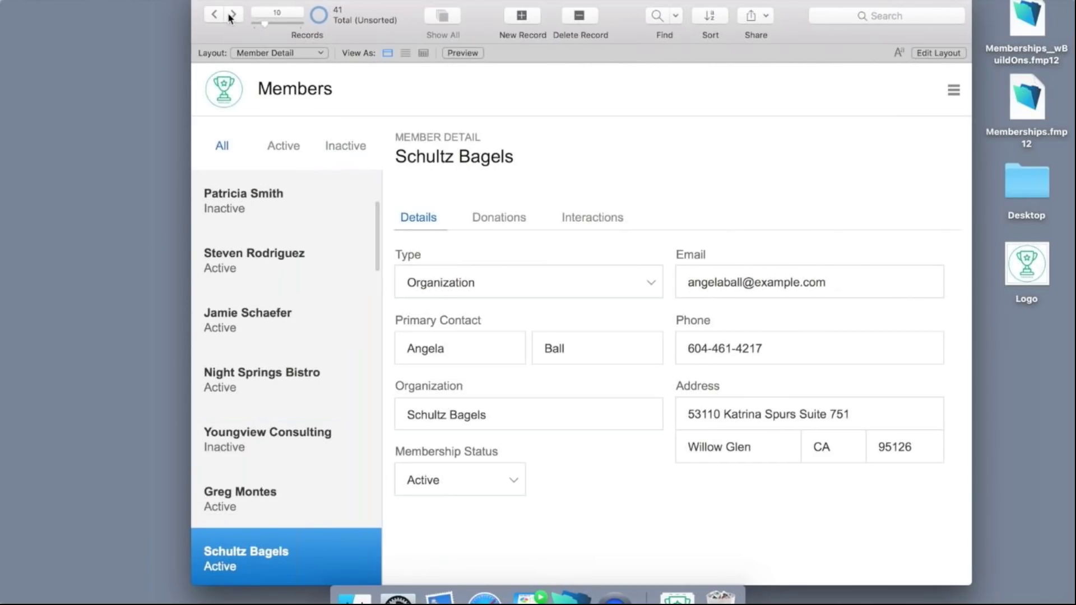
left_click(215, 14)
left_click(216, 15)
left_click(215, 14)
left_click(216, 14)
left_click(216, 14)
left_click(216, 14)
left_click(215, 14)
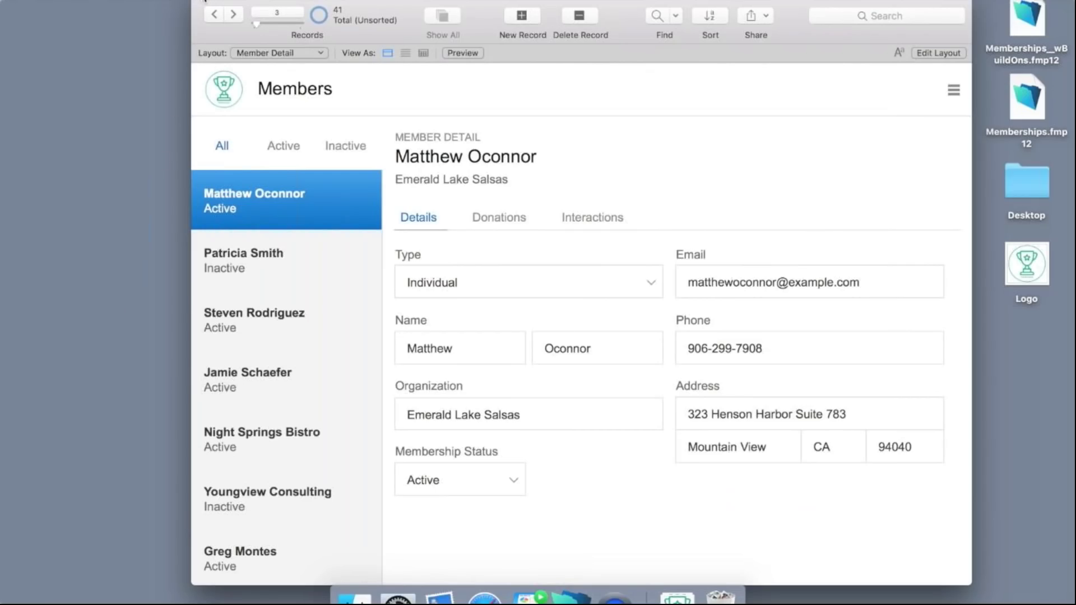
Close Members, open the Memberships_wBuildOns.fmp12 dashboard, and start a new Safari window on the templates page.
left_click(204, 1)
double_click(1021, 14)
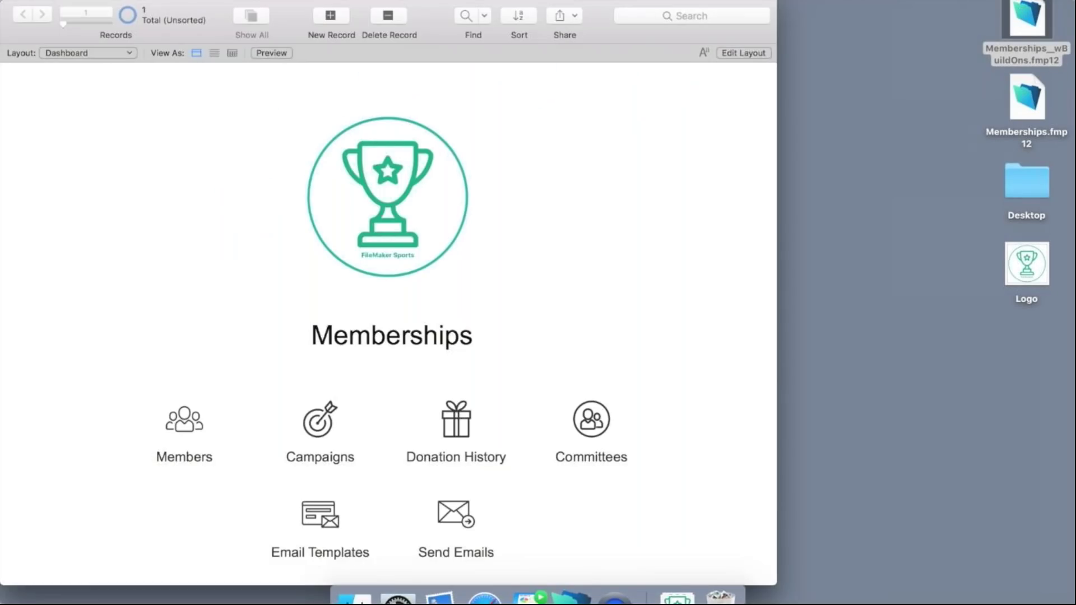
left_click_drag(599, 1, 746, 1)
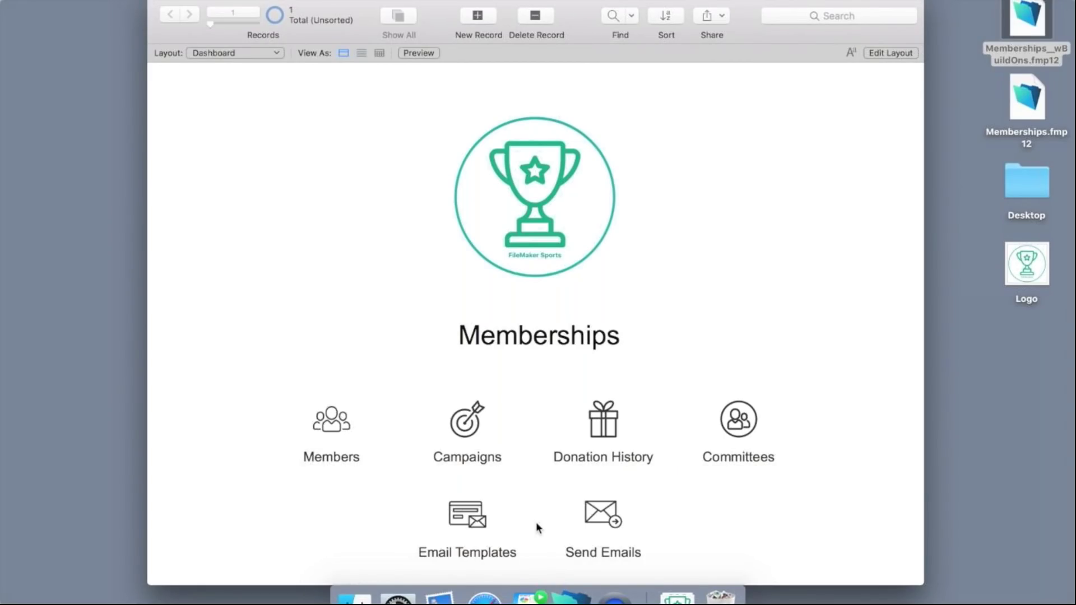
left_click(476, 595)
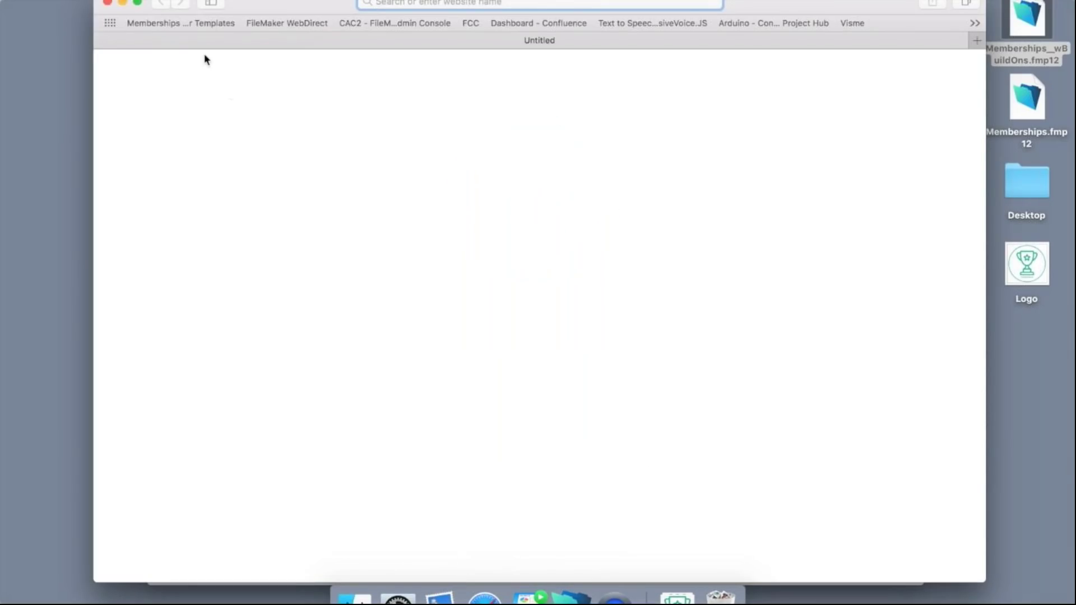
left_click(186, 26)
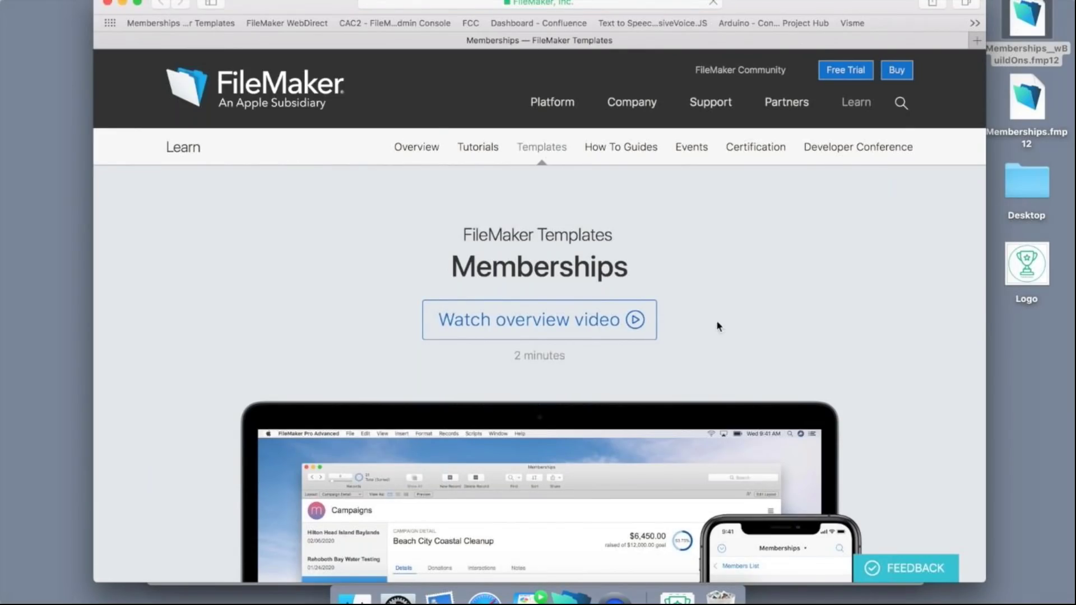
Scroll the Memberships Templates page to the Committees, Email Templates, iPhone Directory and Statistics build-on cards.
scroll(716, 321, "down", 2)
scroll(848, 326, "down", 10)
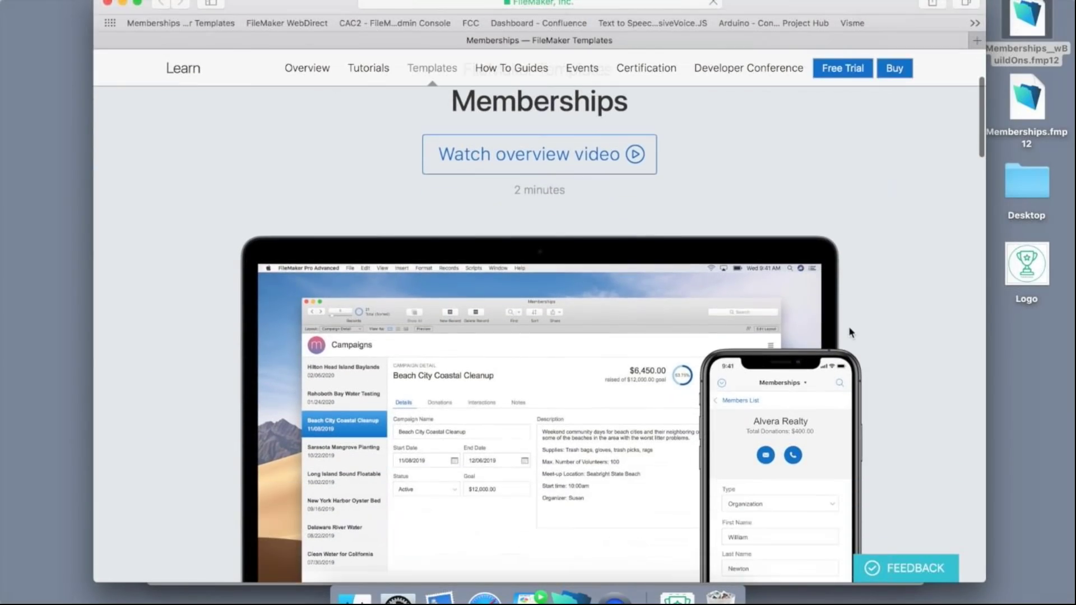
scroll(849, 328, "down", 15)
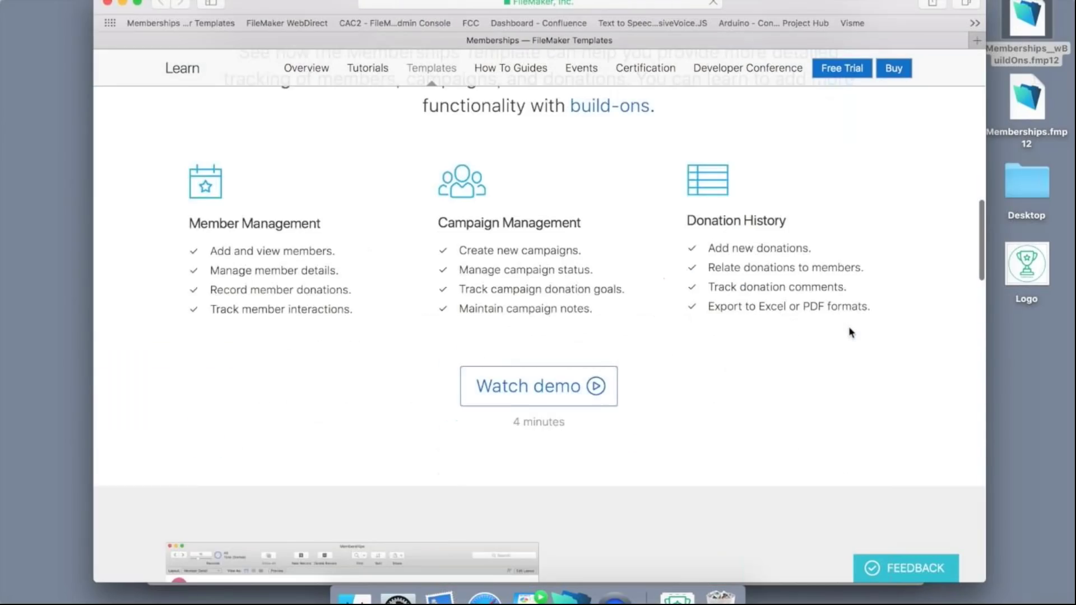
scroll(686, 384, "down", 10)
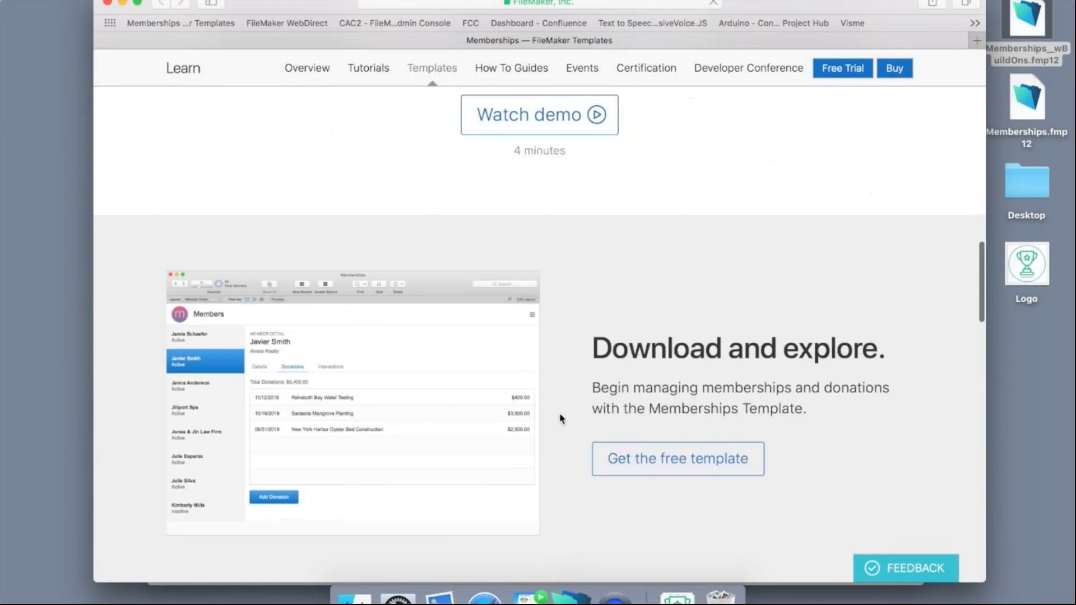
scroll(561, 420, "down", 4)
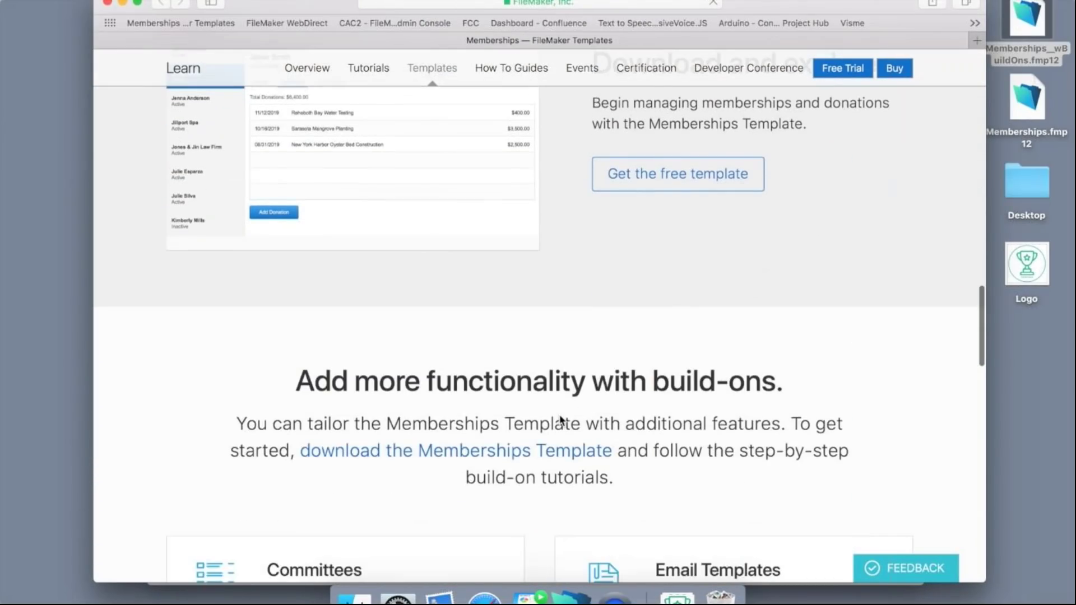
scroll(561, 421, "down", 10)
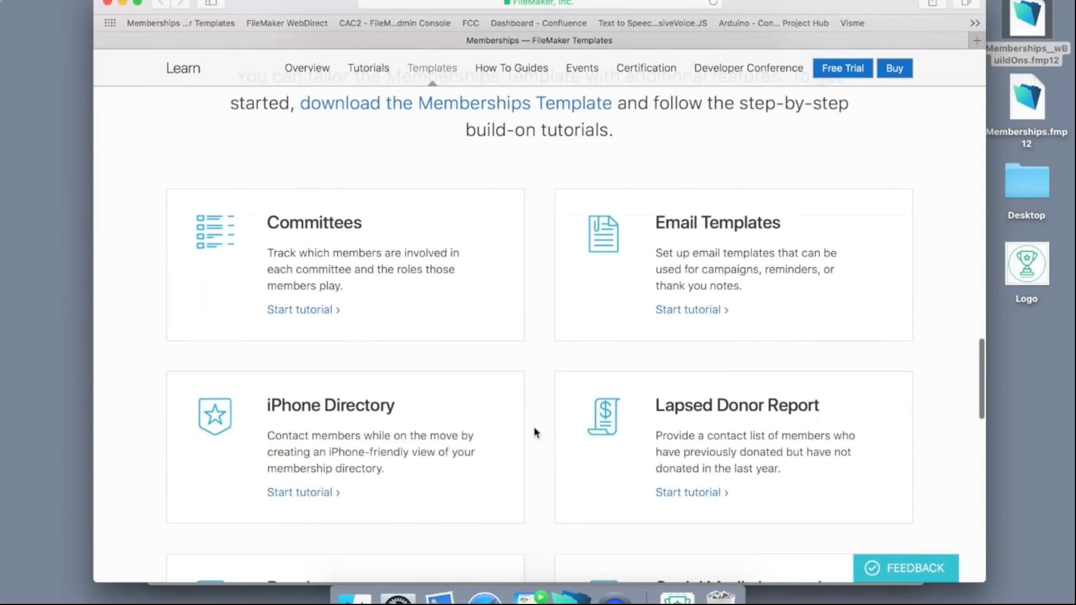
scroll(534, 429, "down", 1)
scroll(534, 427, "down", 2)
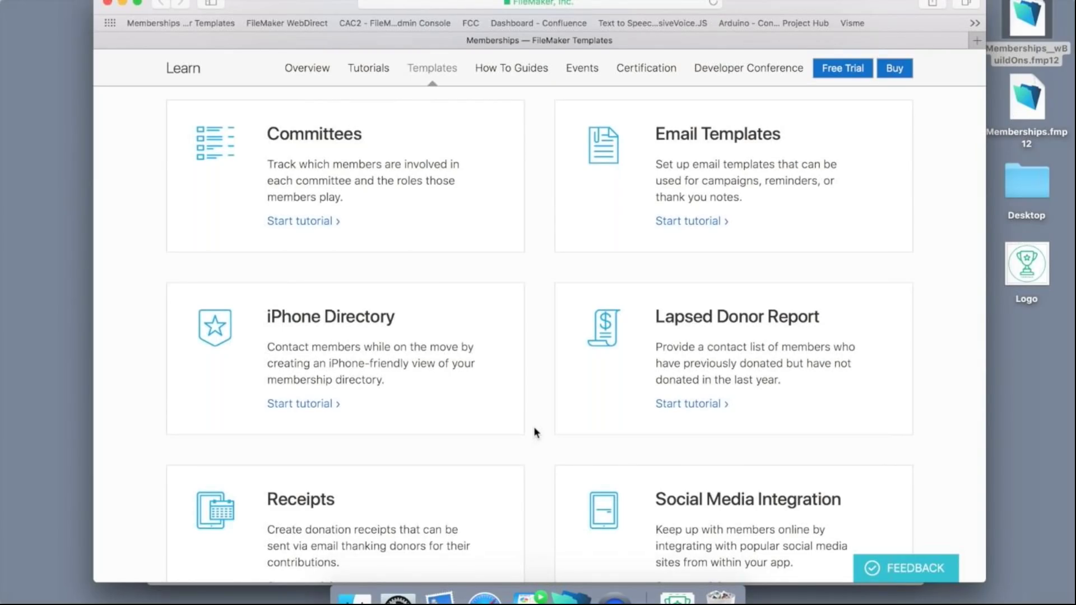
scroll(534, 432, "down", 5)
scroll(535, 432, "down", 2)
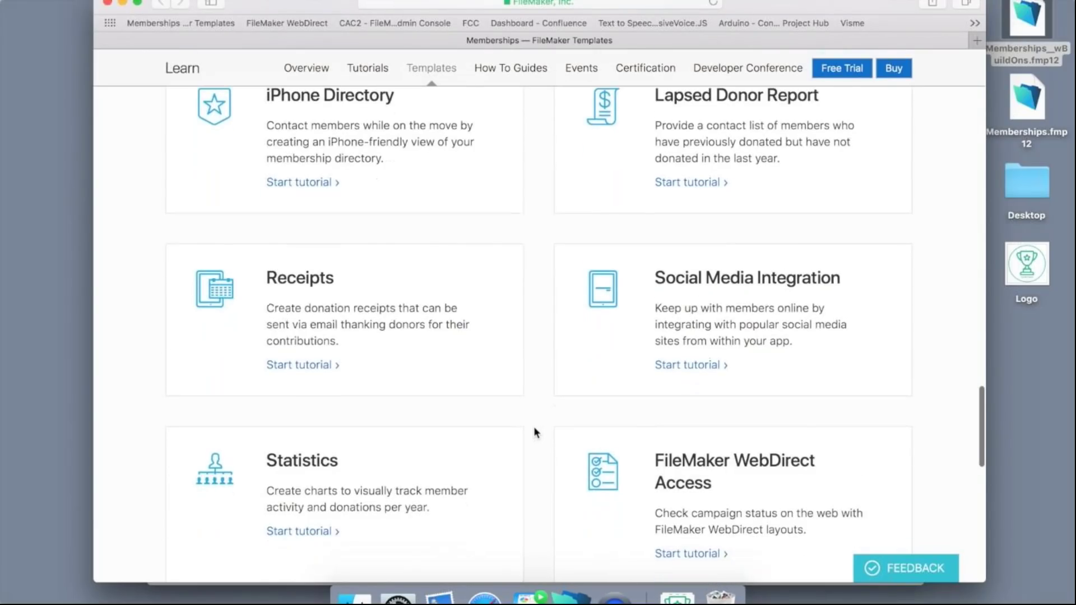
scroll(534, 432, "up", 4)
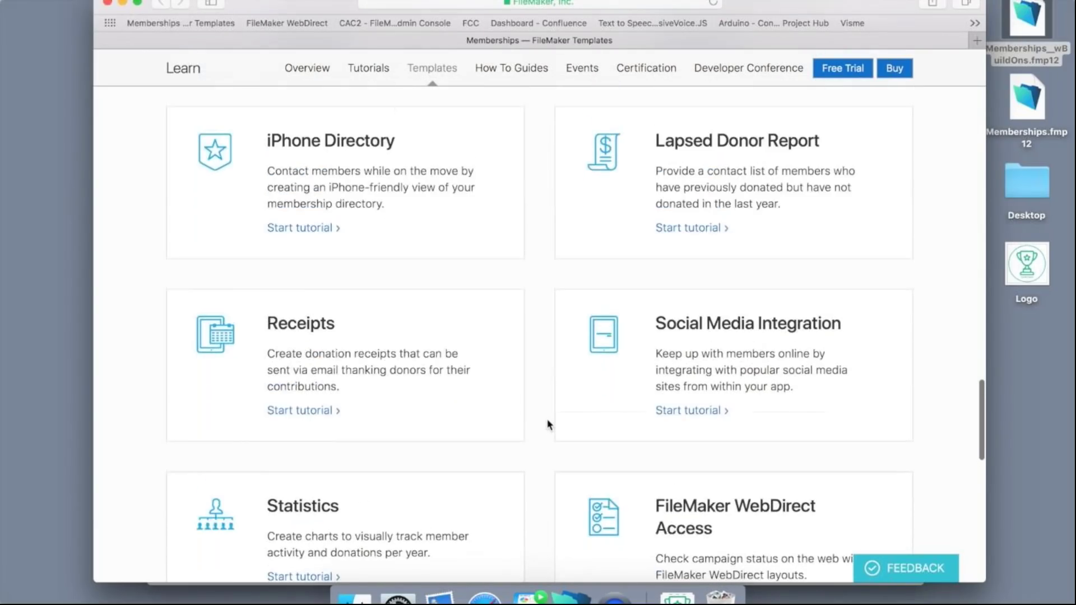
scroll(535, 425, "up", 4)
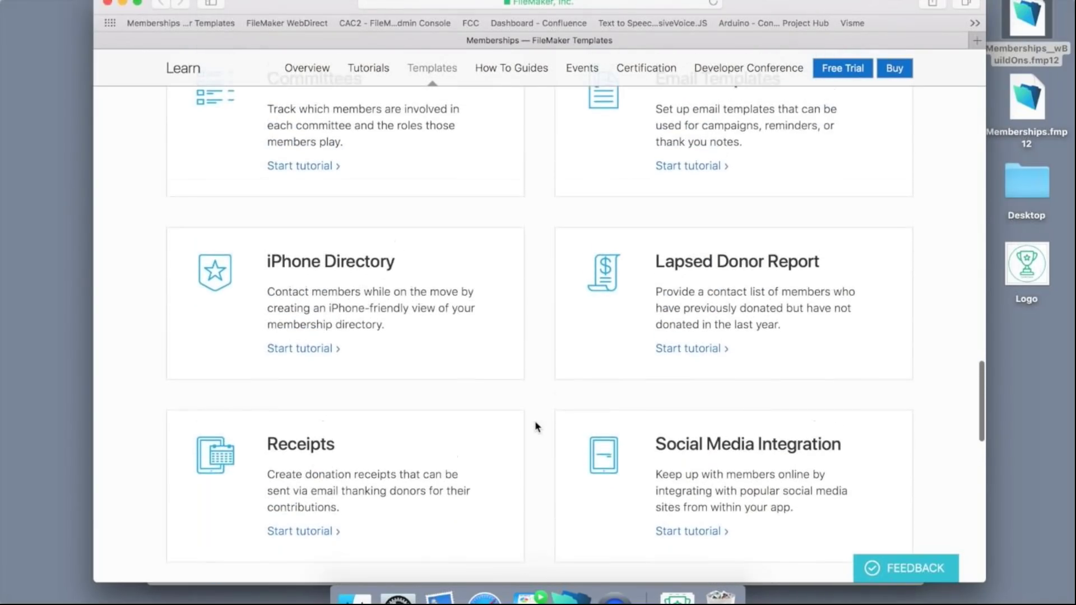
scroll(534, 427, "up", 2)
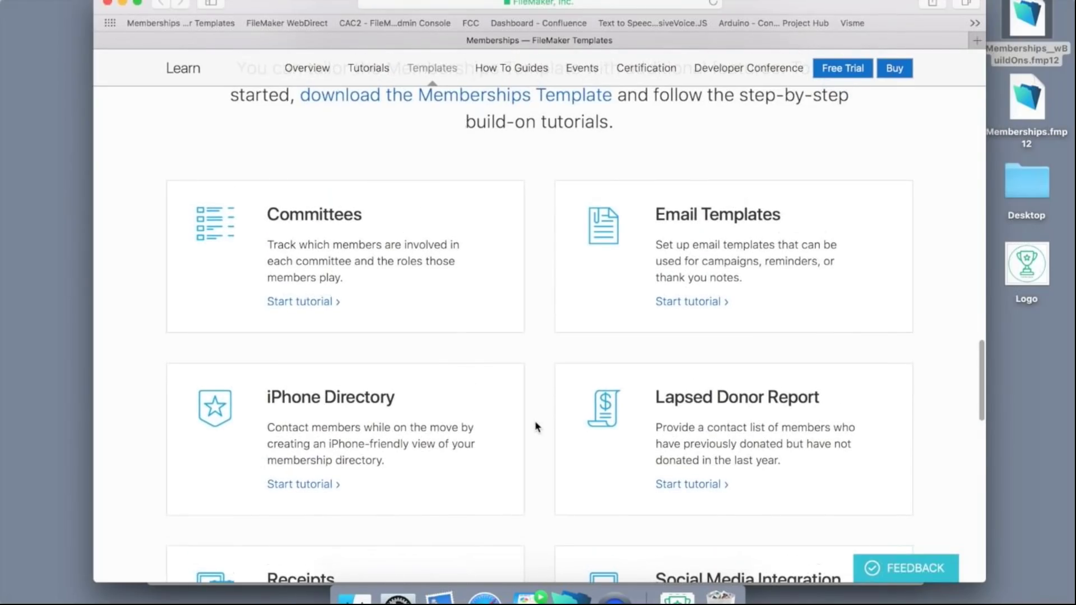
Open the Committees build-on tutorial and scroll through its overview.
left_click(314, 304)
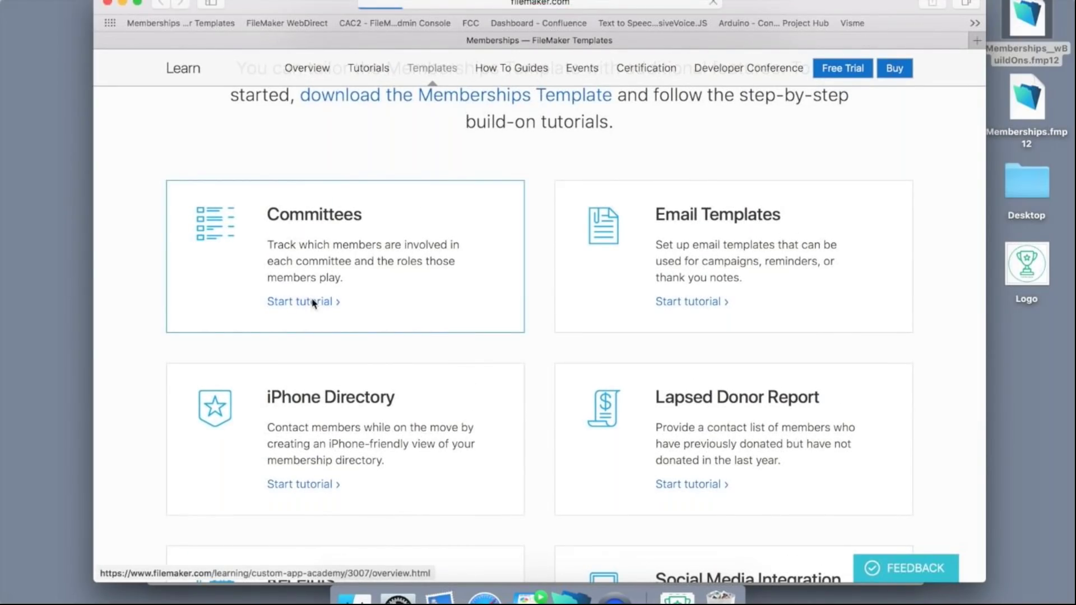
scroll(387, 375, "down", 2)
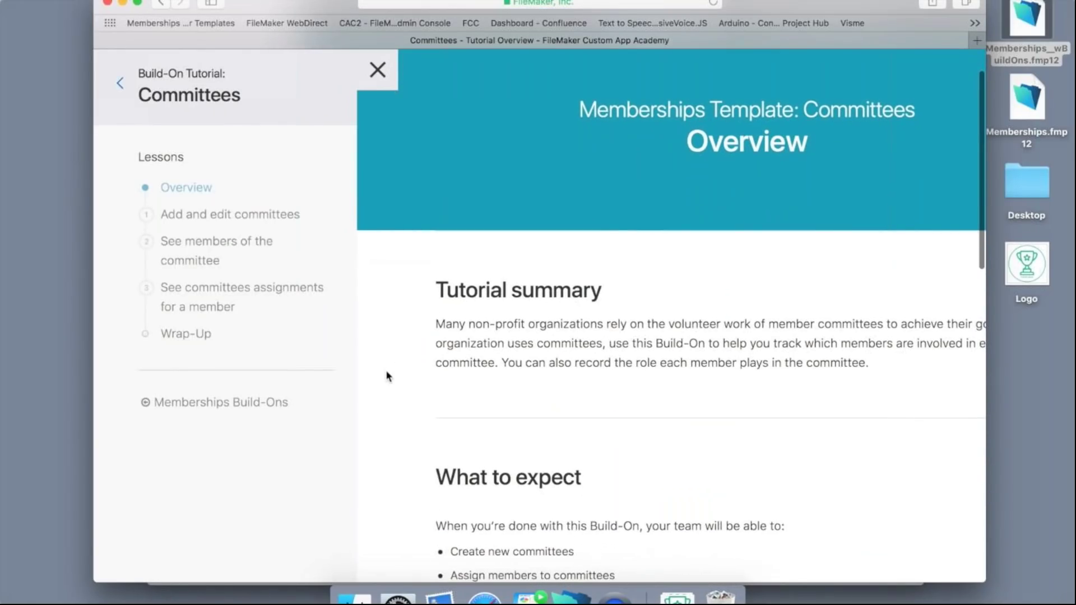
scroll(387, 375, "down", 7)
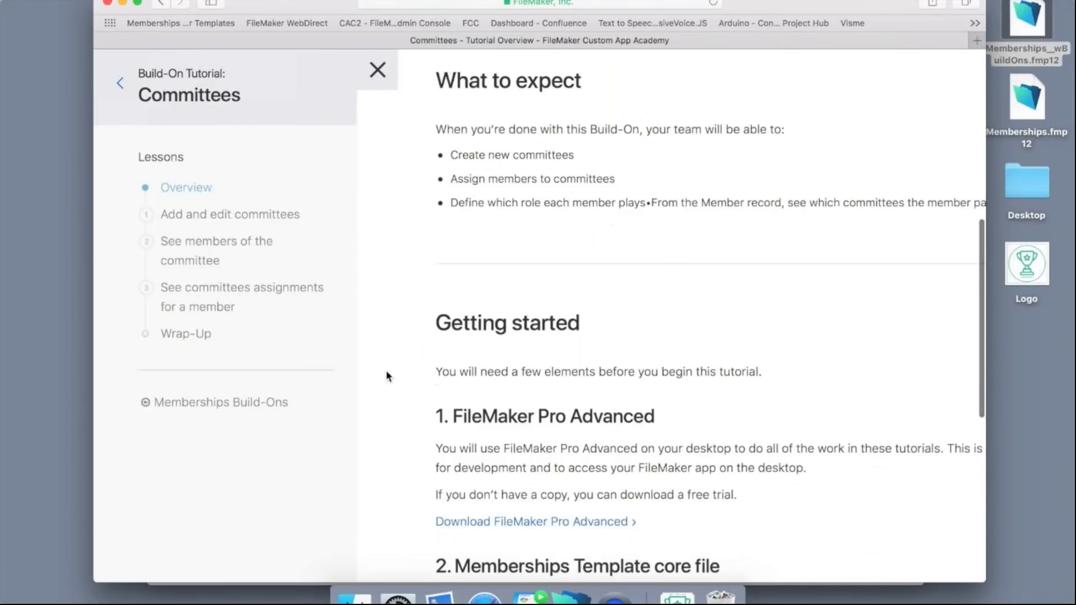
scroll(387, 375, "down", 2)
scroll(387, 375, "down", 3)
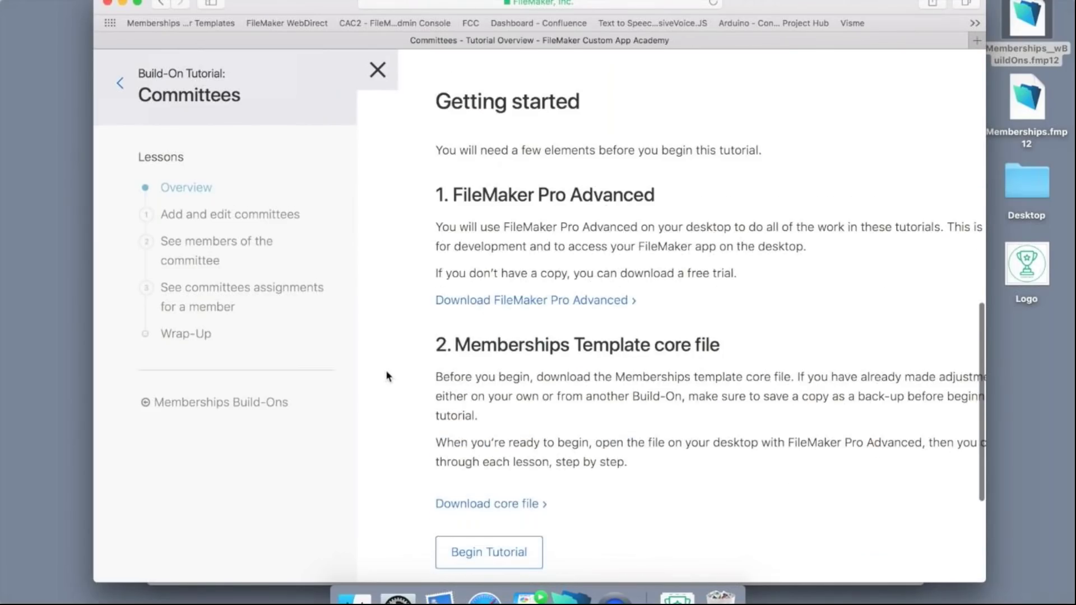
scroll(386, 375, "down", 2)
Start the first lesson, read through the Add and edit committees steps, then close the tutorial.
left_click(459, 469)
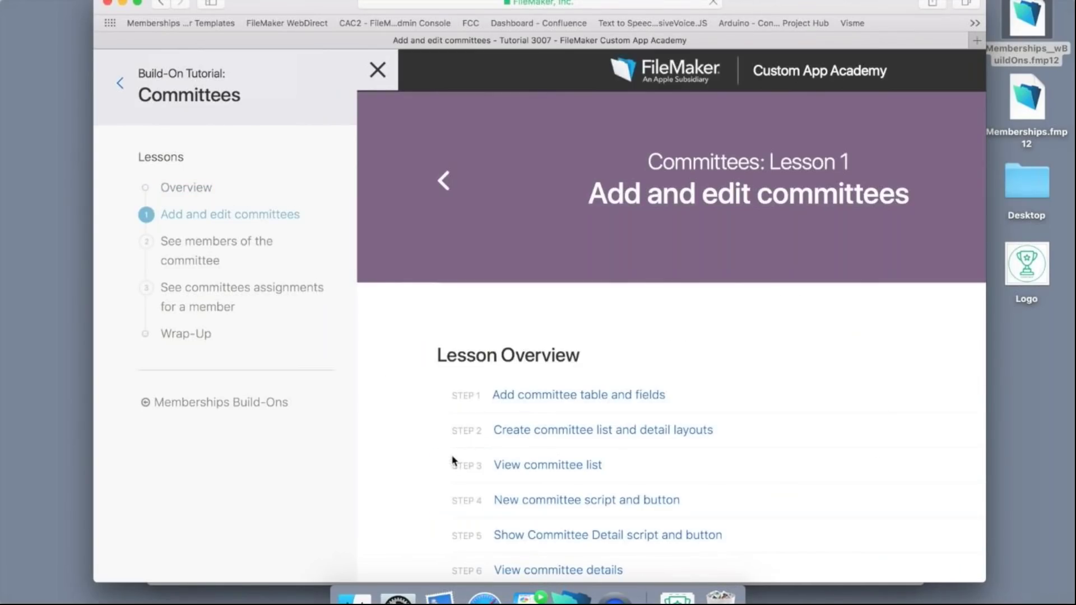
scroll(419, 405, "down", 5)
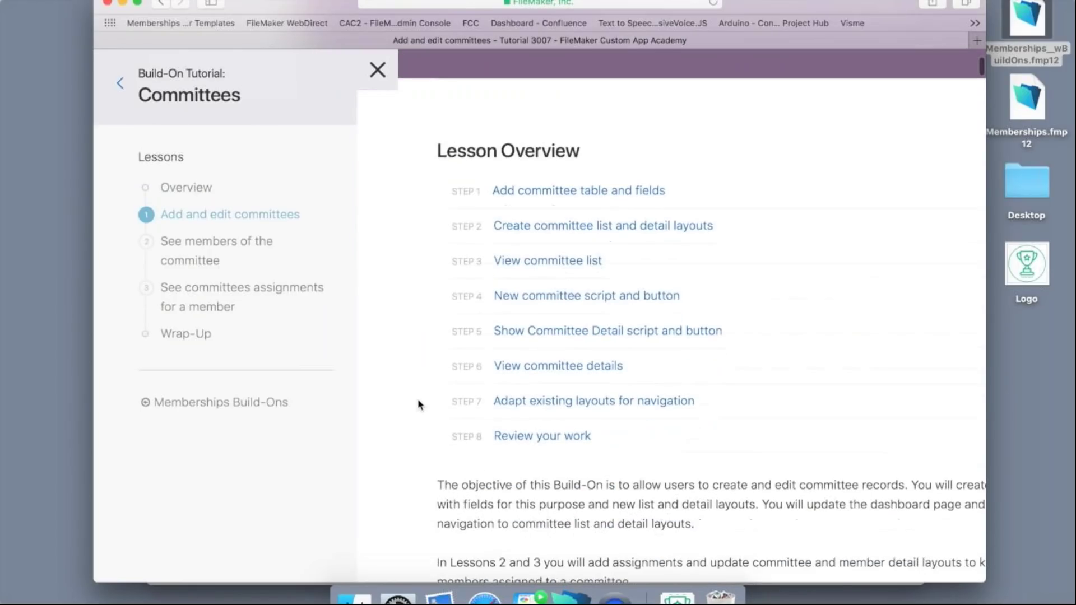
scroll(418, 405, "down", 9)
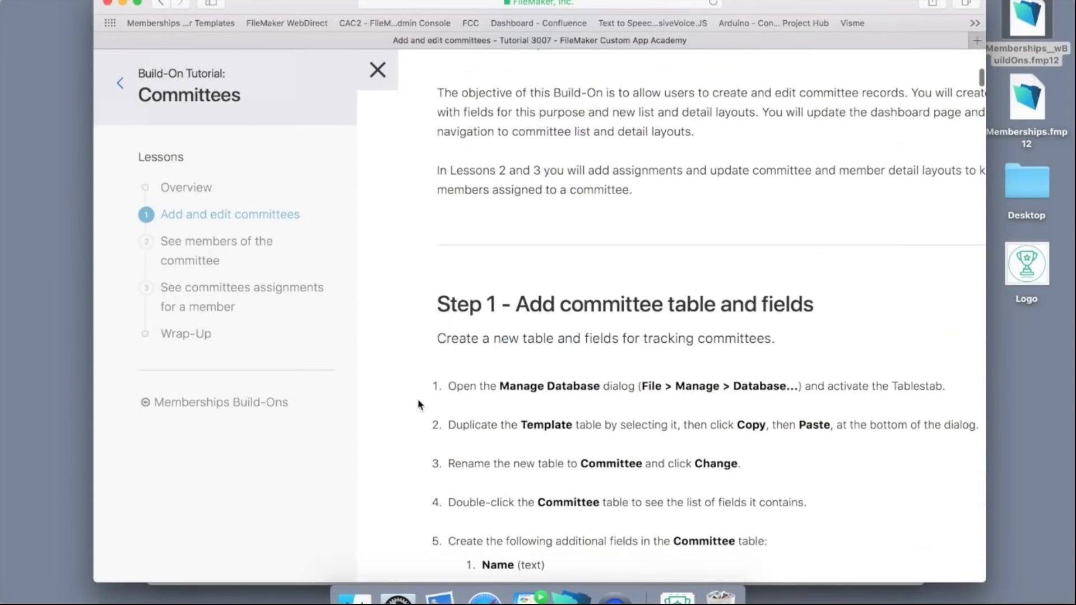
scroll(418, 405, "down", 11)
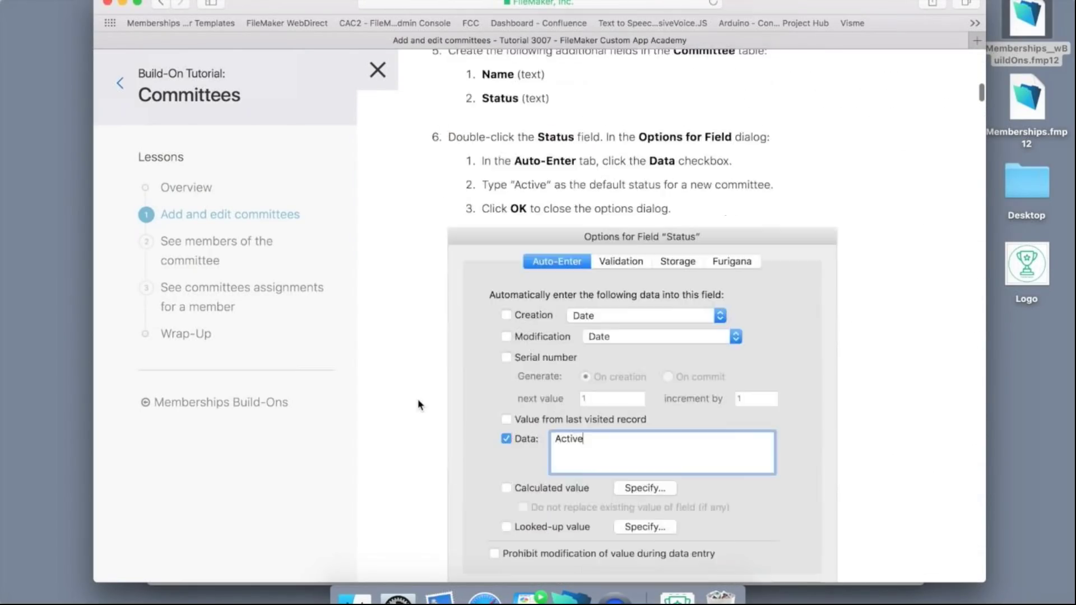
scroll(418, 400, "down", 3)
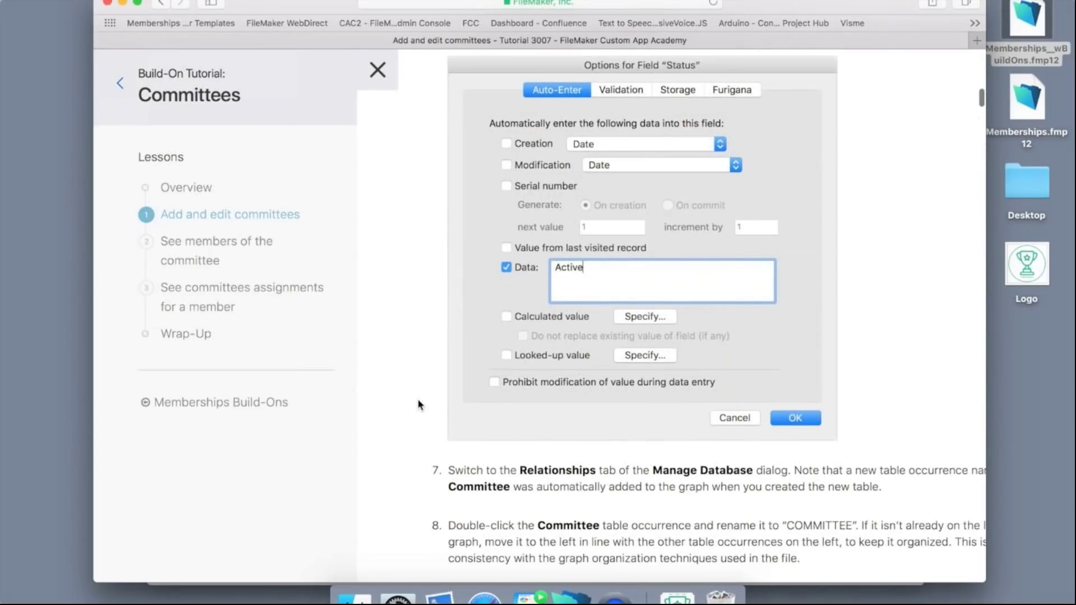
scroll(418, 404, "down", 4)
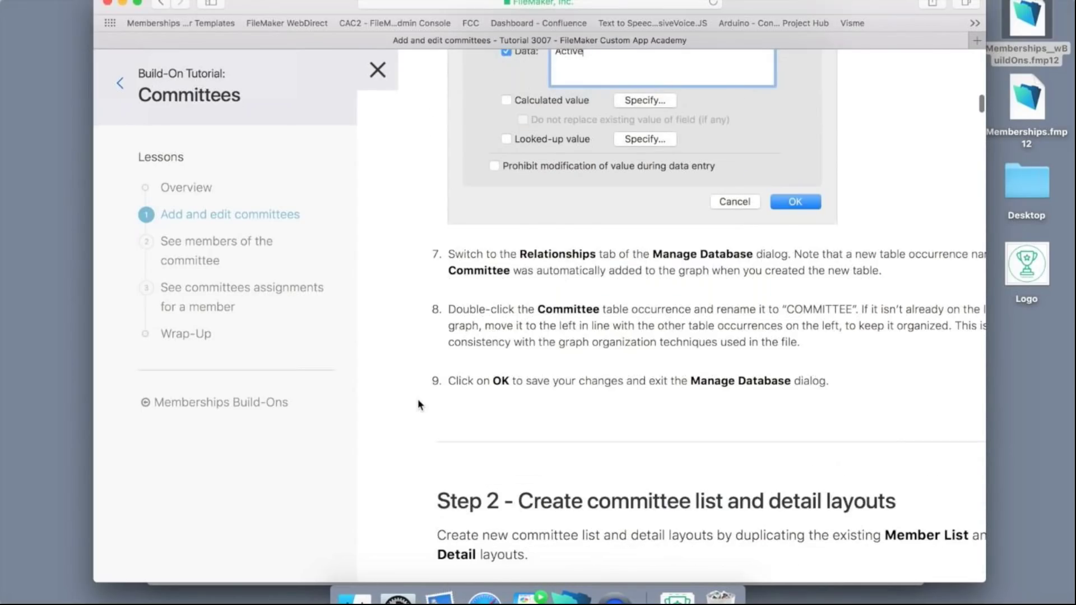
scroll(418, 405, "down", 5)
scroll(418, 405, "down", 10)
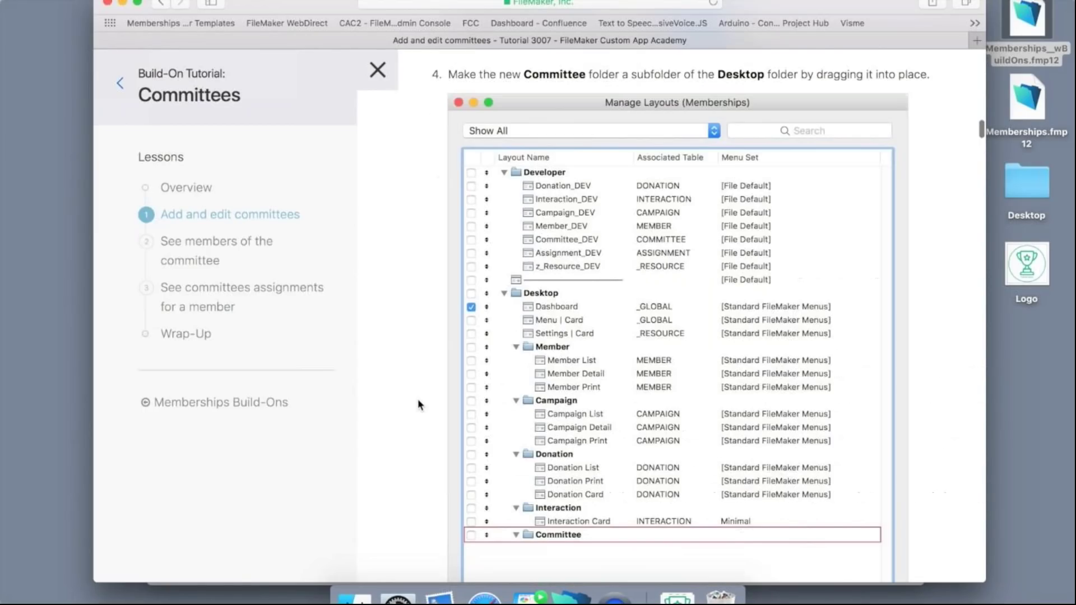
scroll(418, 405, "down", 20)
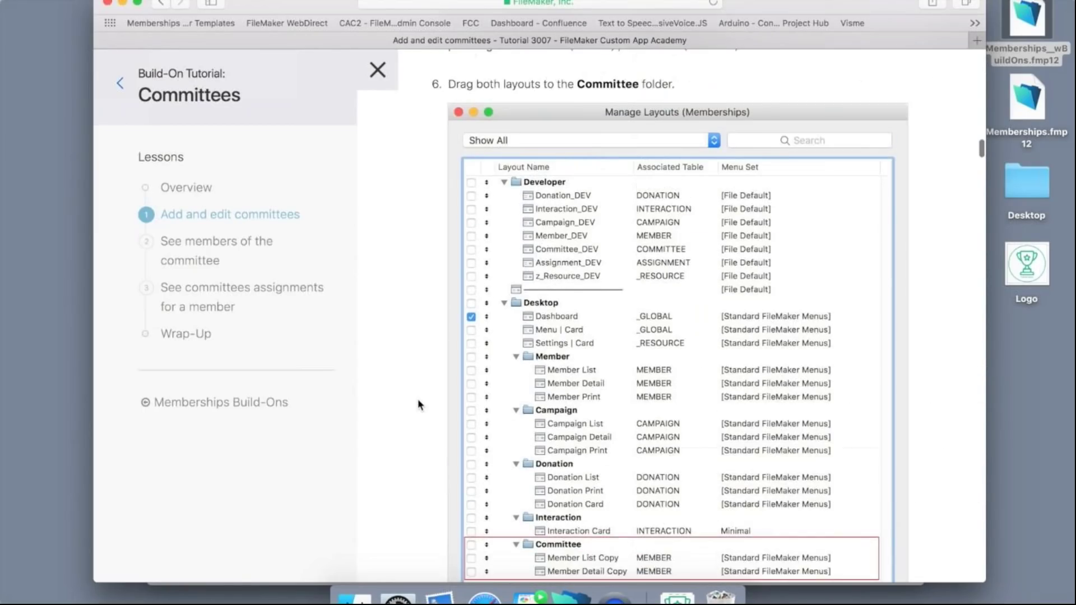
scroll(419, 404, "down", 15)
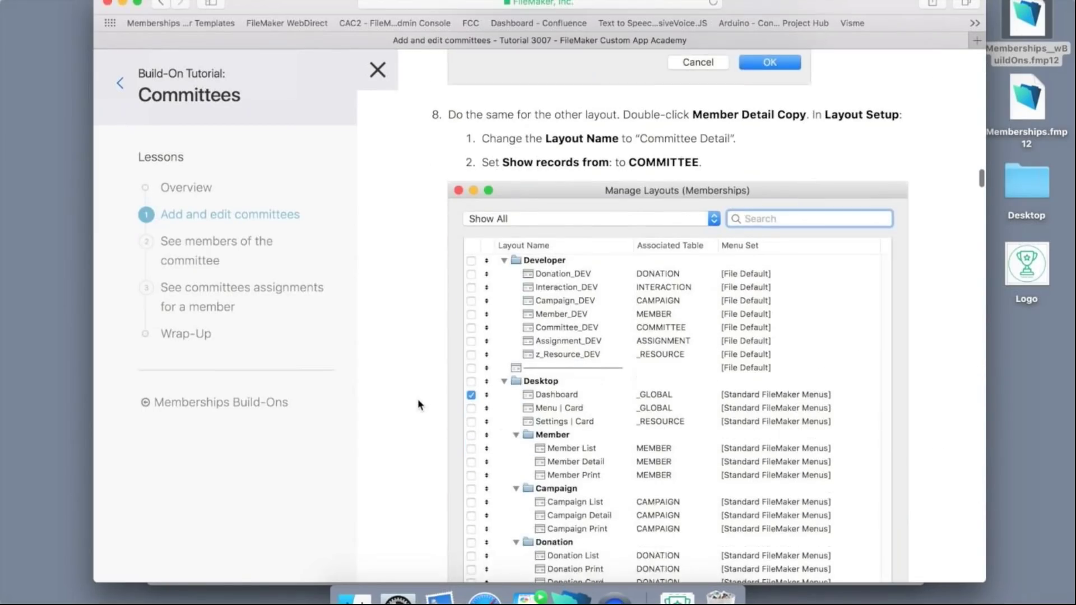
scroll(418, 404, "down", 10)
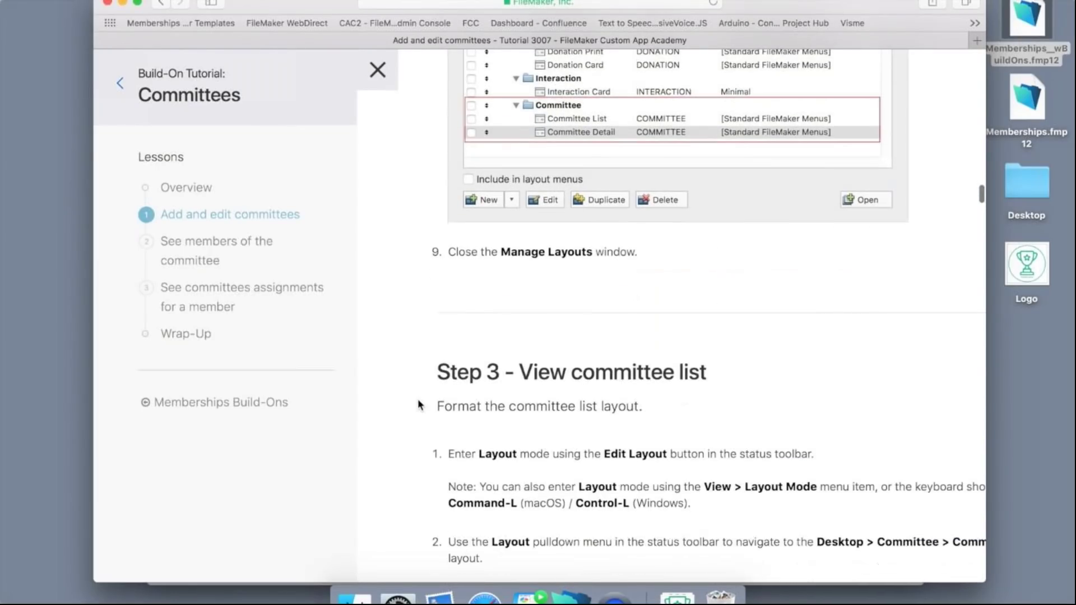
scroll(418, 405, "down", 12)
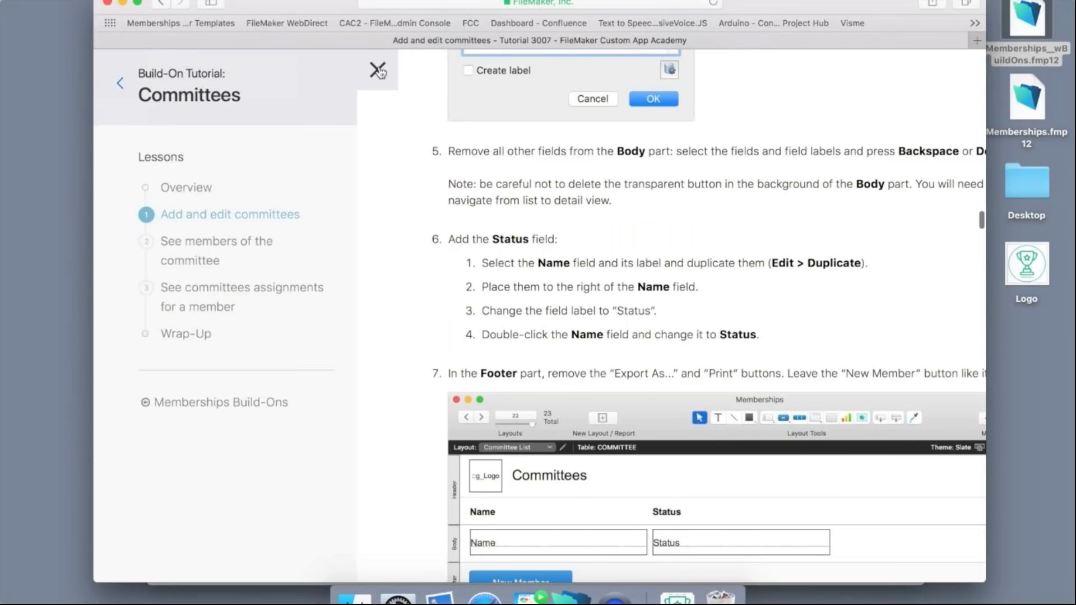
left_click(108, 2)
Bring back the Memberships dashboard and open the Committees list of 9 committees.
left_click(375, 3)
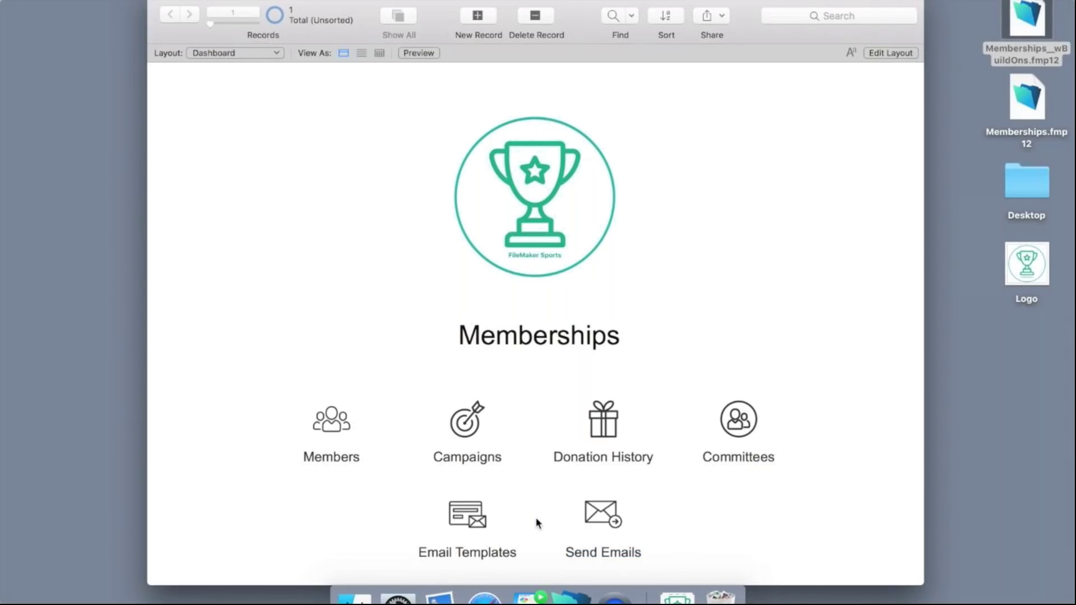
left_click(731, 458)
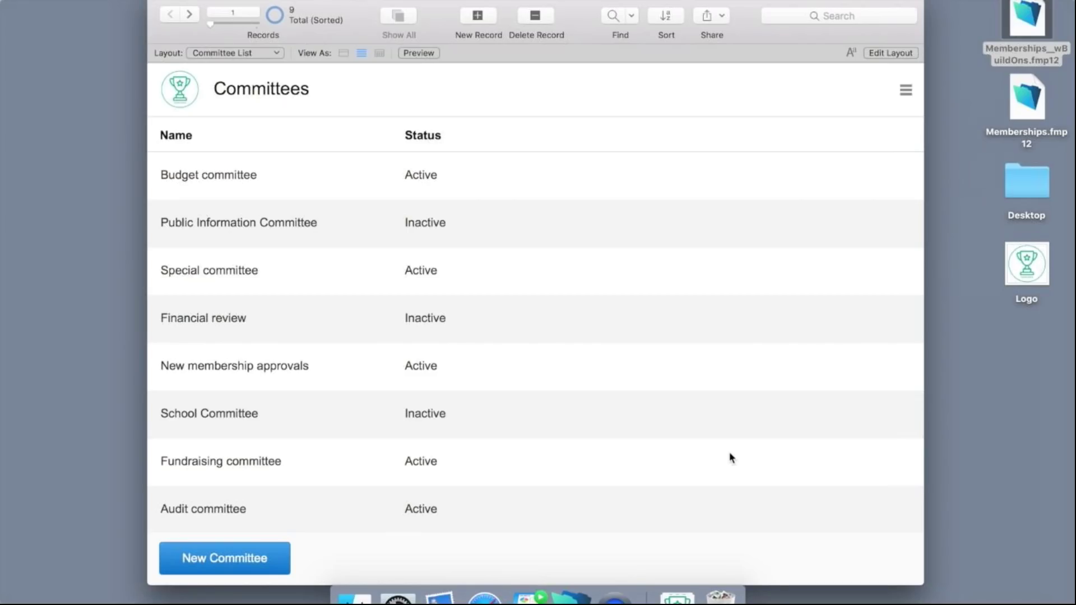
Add a new blank committee record, bringing the total to 10.
left_click(246, 558)
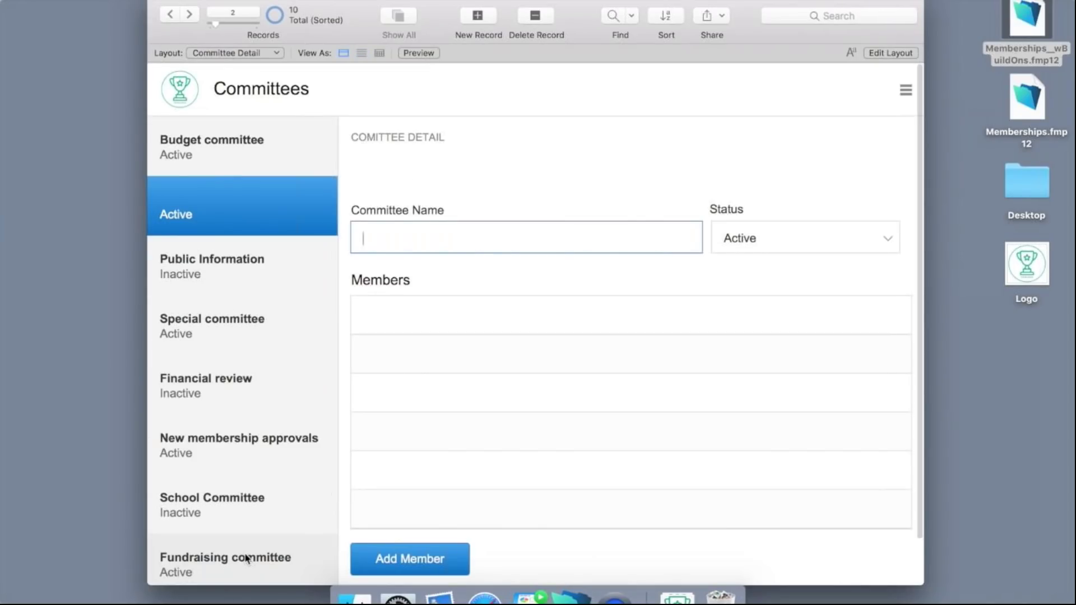
Name the committee 'Sponsorship Renewal Team' and add four selected members to it.
type("Sponsorship Renewal Team")
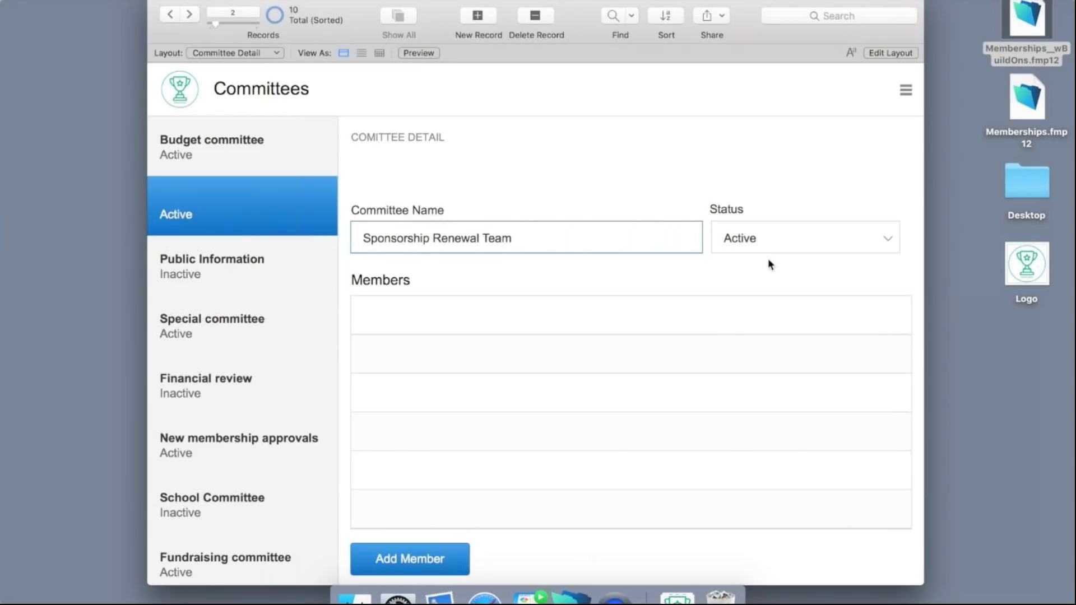
scroll(579, 283, "down", 2)
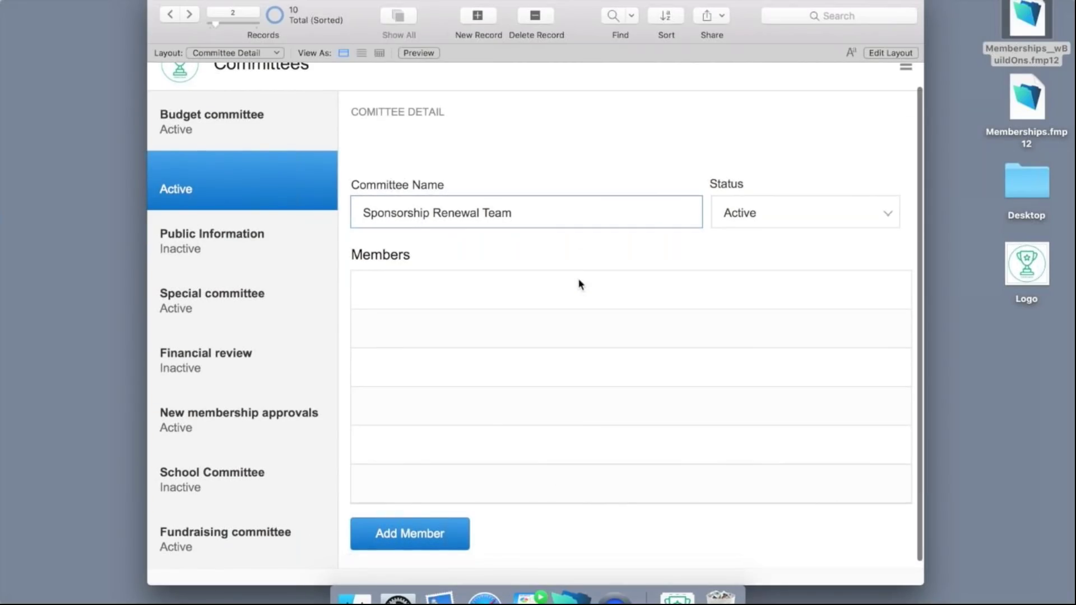
left_click(407, 533)
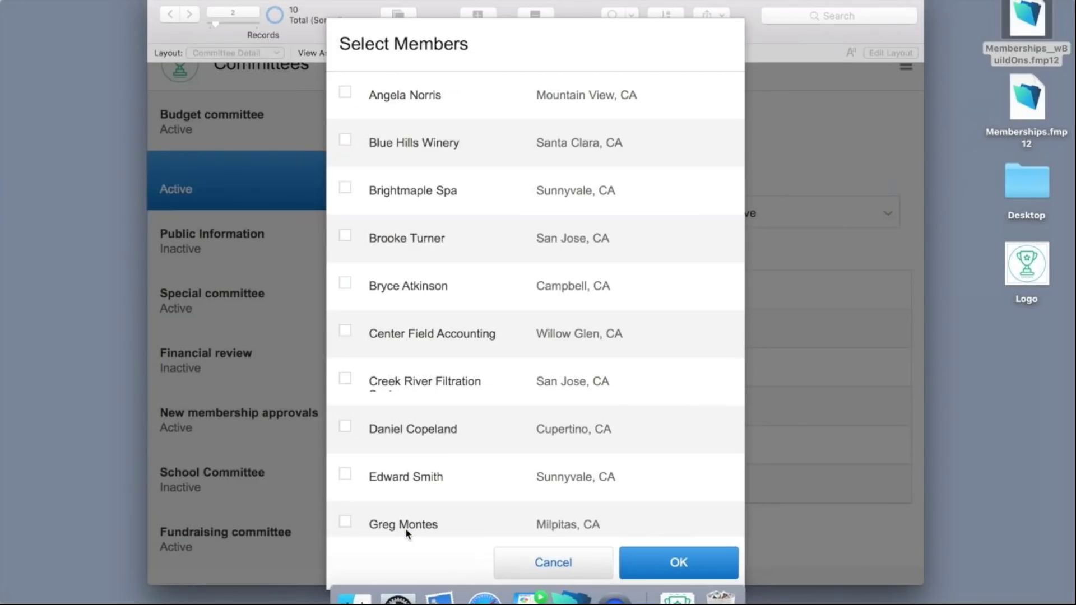
left_click(346, 94)
left_click(346, 235)
scroll(346, 258, "down", 1)
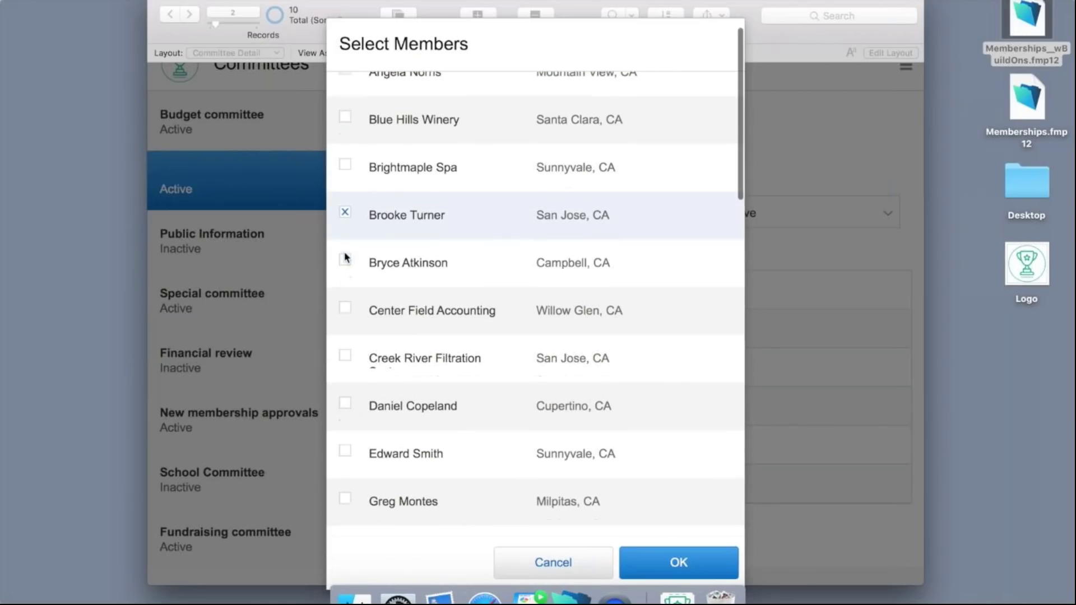
left_click(345, 235)
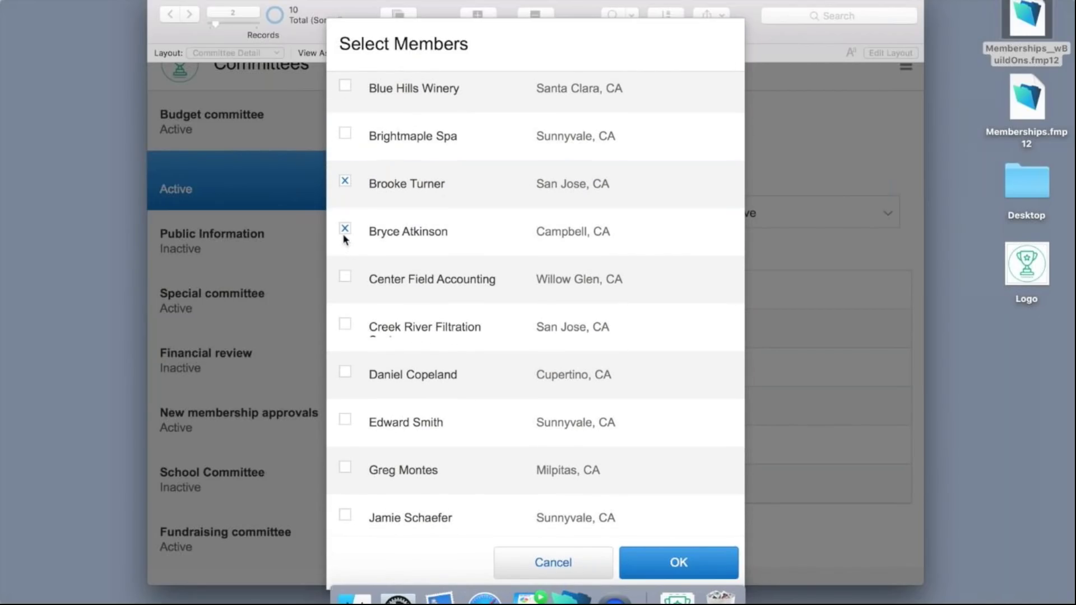
left_click(352, 374)
left_click(668, 563)
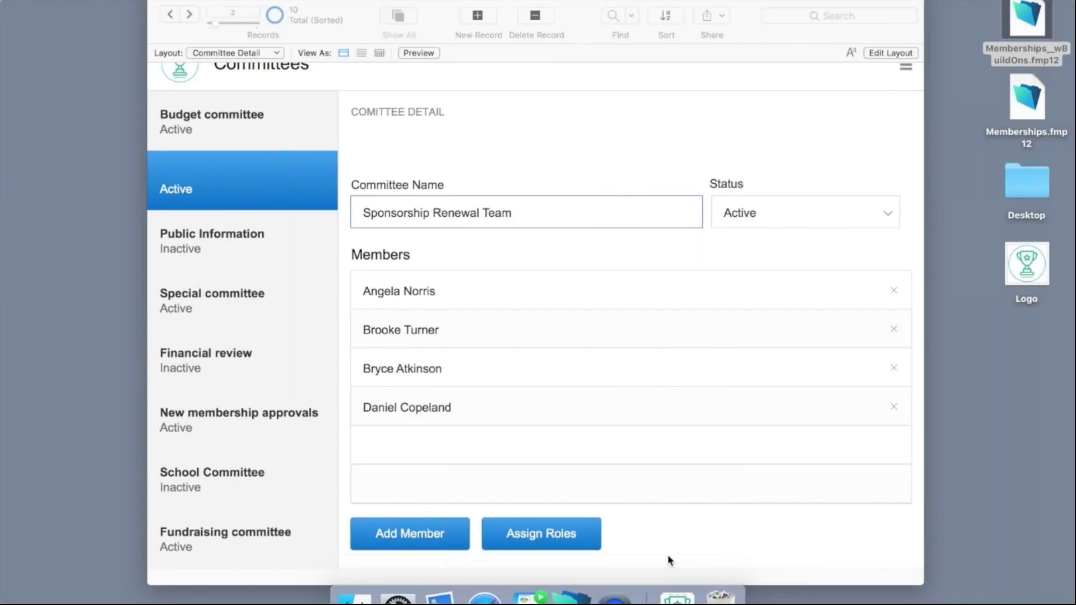
left_click(541, 540)
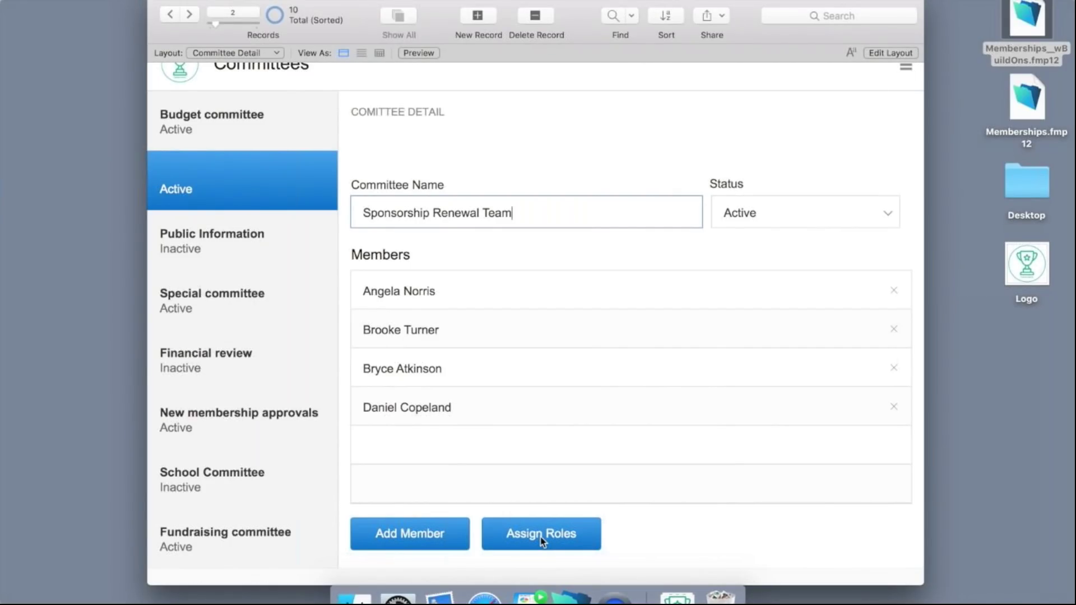
Assign the roles President, Secretary, Treasurer and Marketing to the four members and save the committee.
left_click(541, 540)
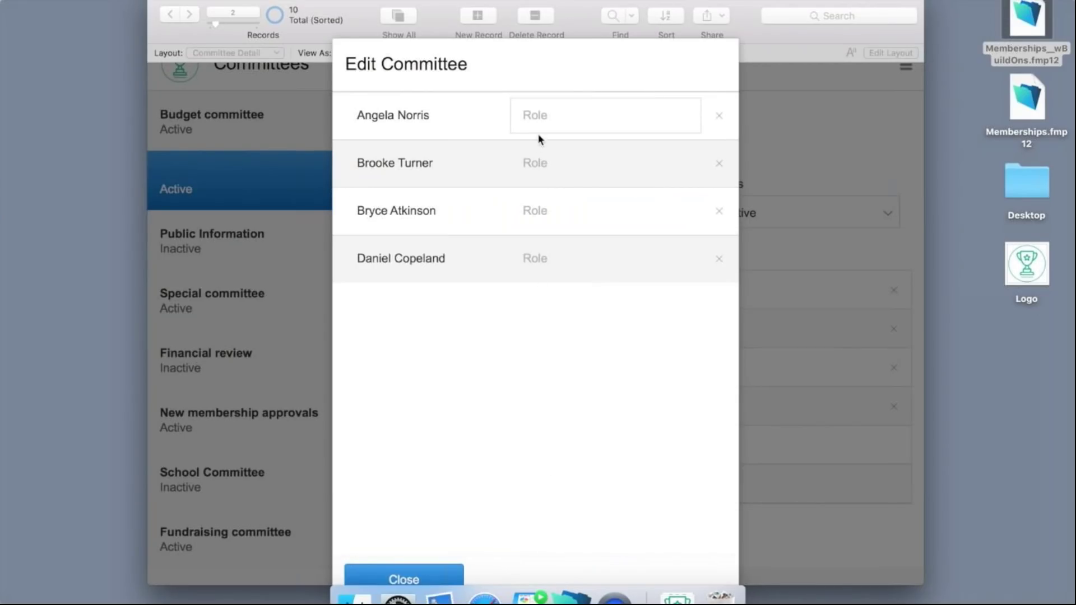
left_click(546, 119)
type("Presi")
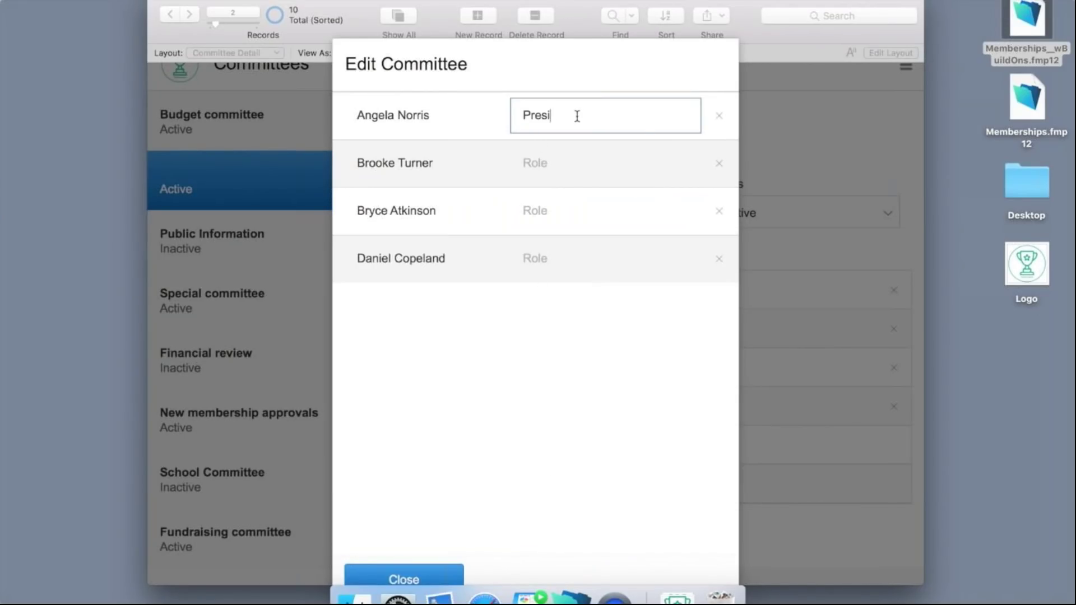
type("dent")
left_click(561, 159)
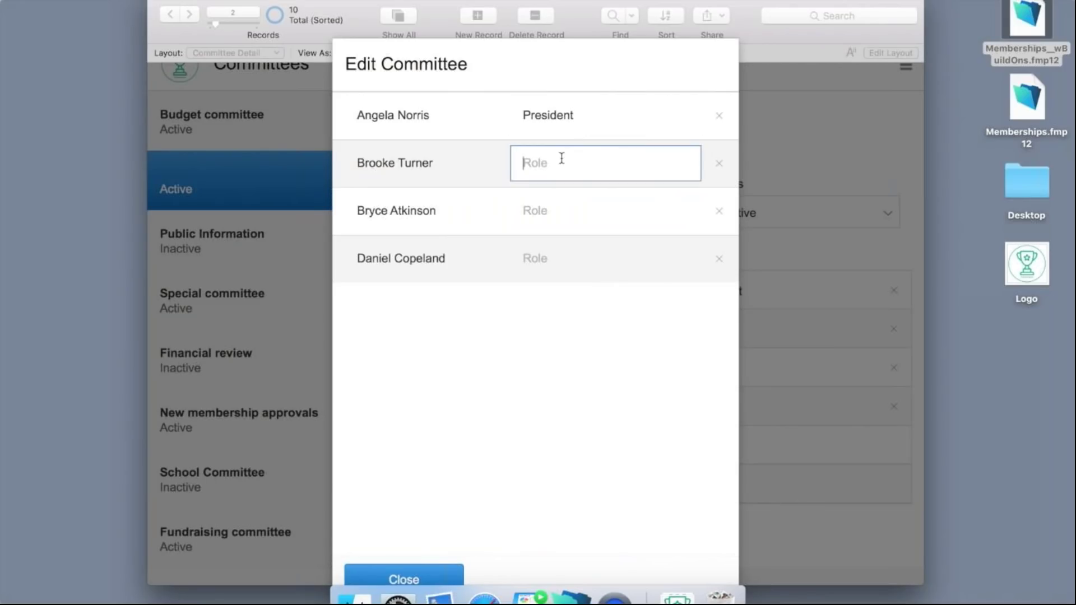
type("Secretary")
left_click(553, 217)
type("Treas")
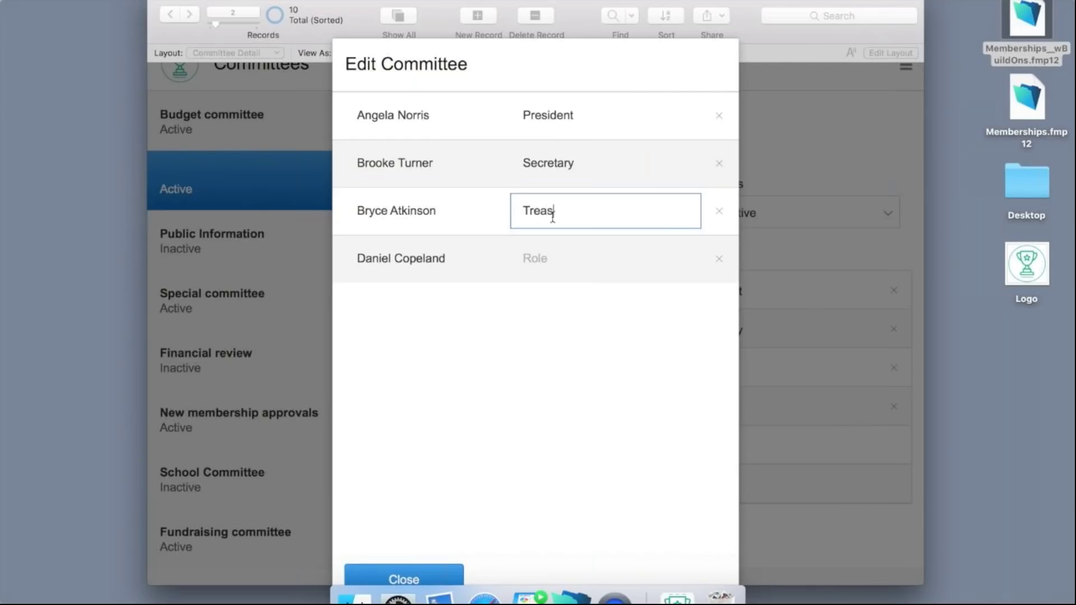
type("urer")
left_click(543, 258)
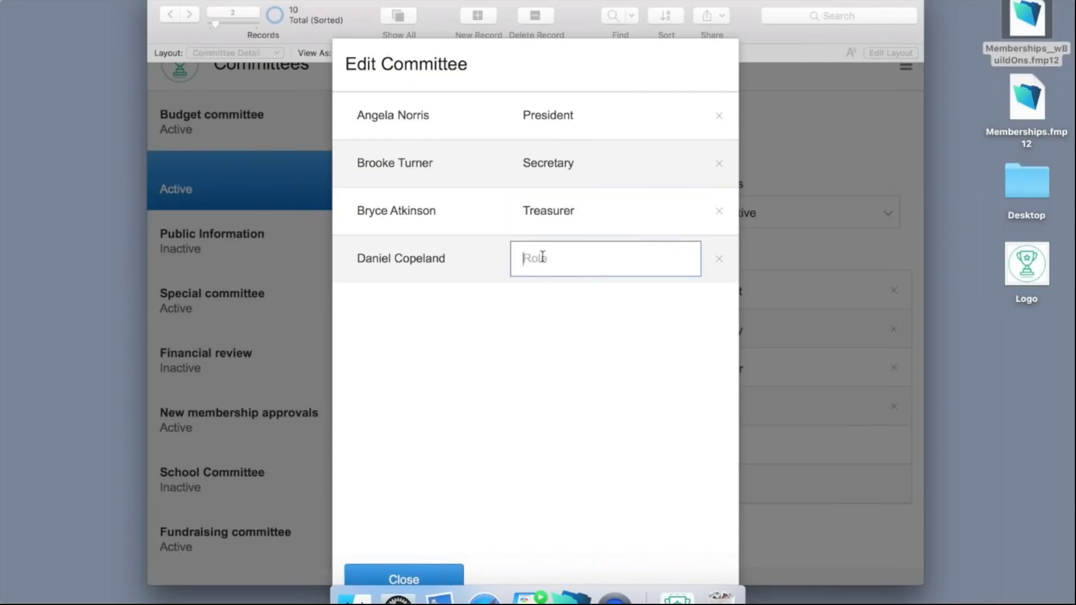
type("Marketing")
left_click(528, 307)
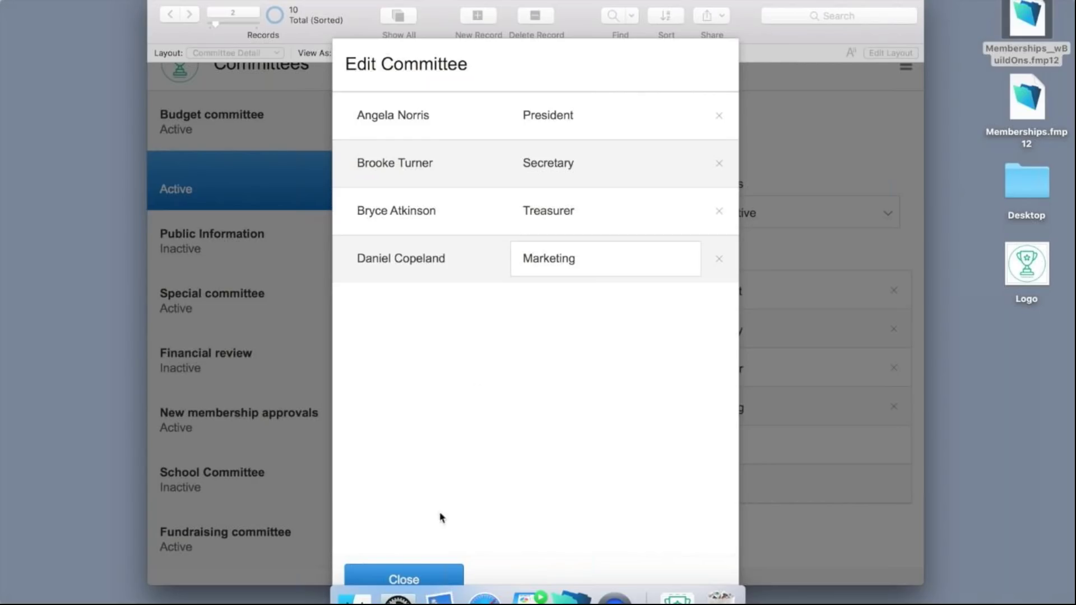
left_click(417, 580)
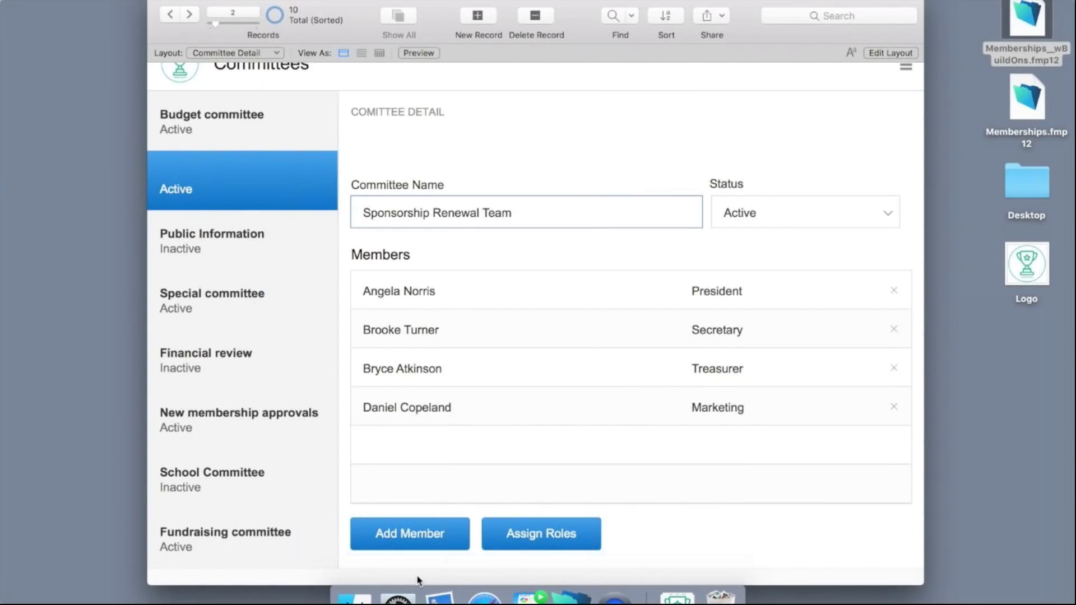
left_click(638, 533)
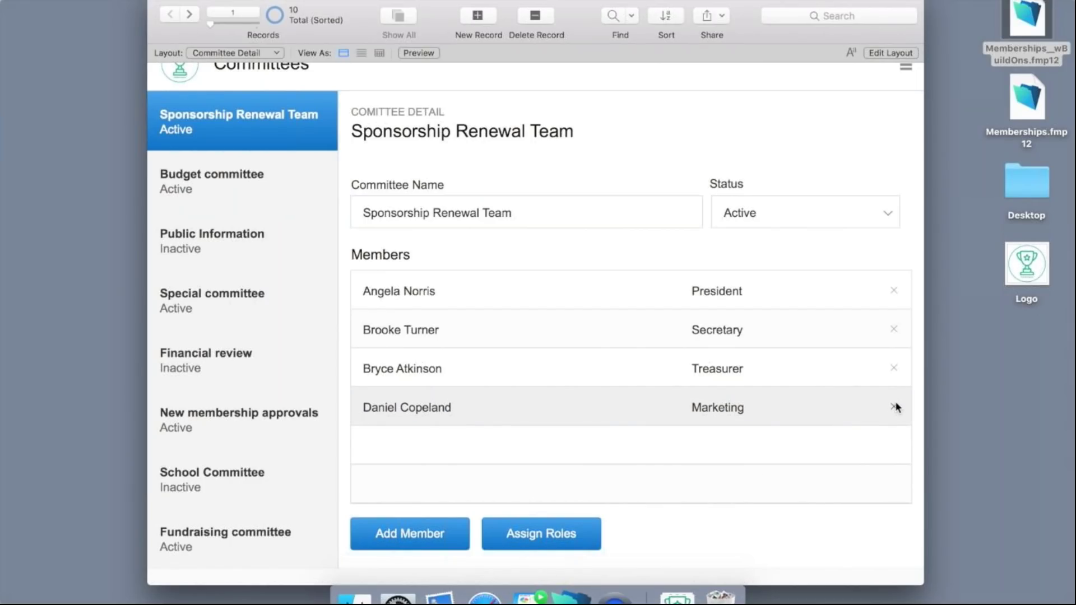
Remove the Secretary from Sponsorship Renewal Team, confirming the deletion.
left_click(894, 330)
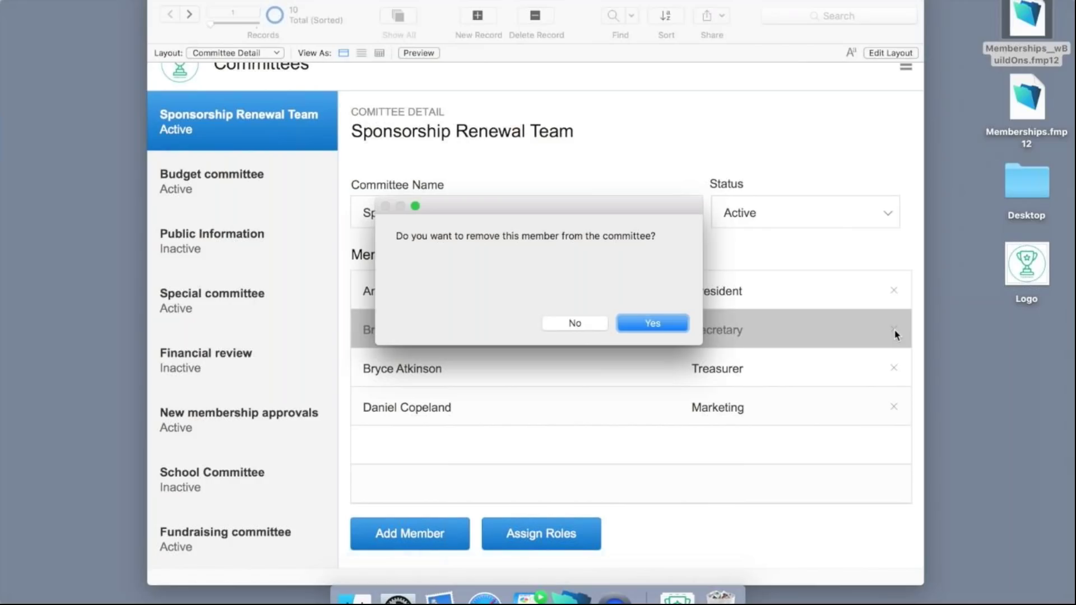
left_click(655, 325)
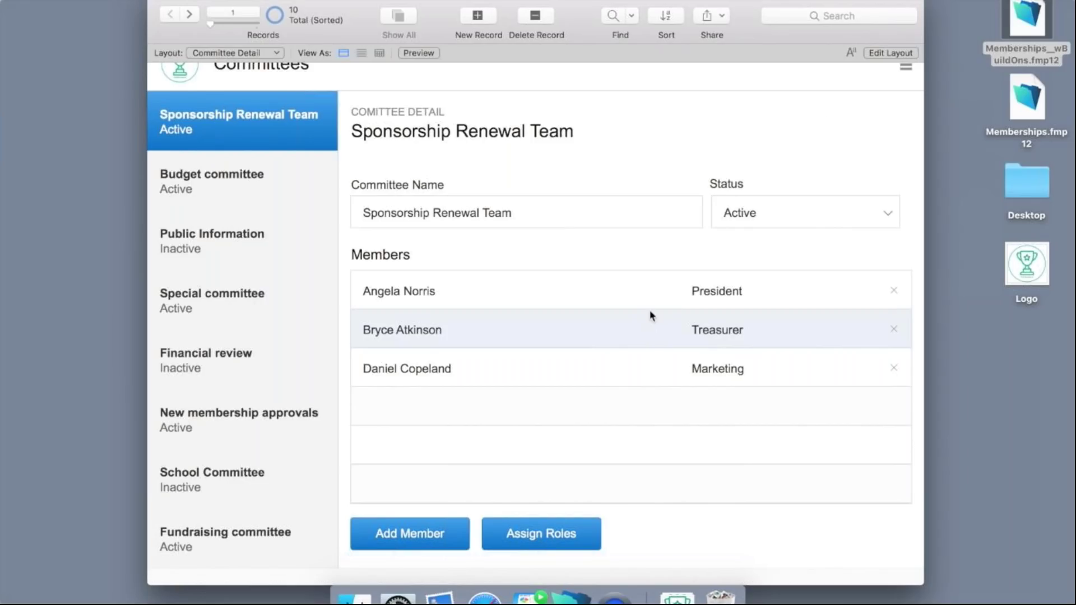
left_click(906, 70)
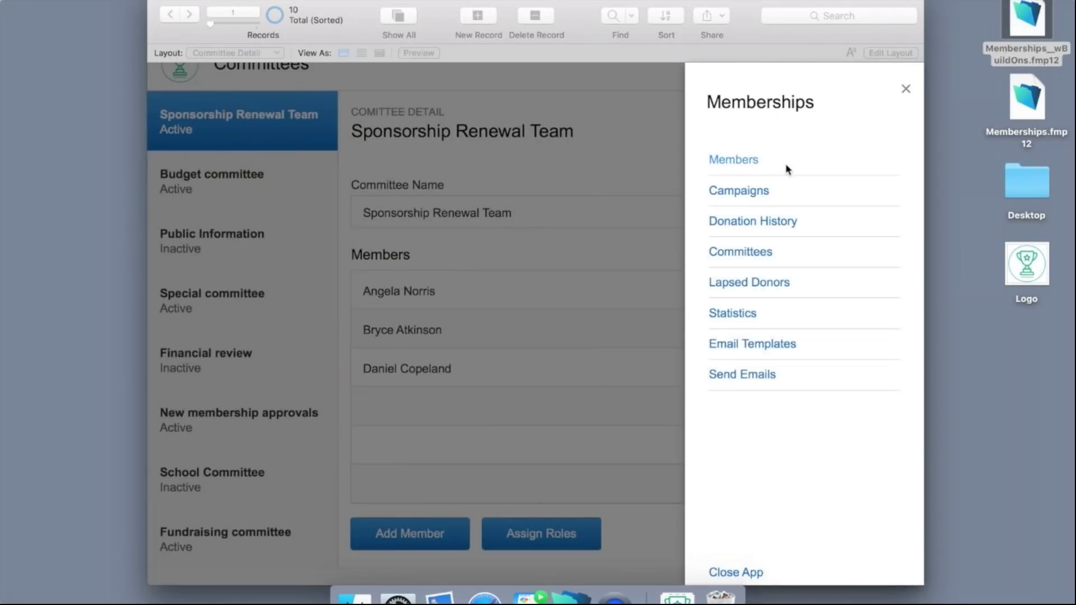
From the President's member record, remove them from Sponsorship Renewal Team.
left_click(785, 166)
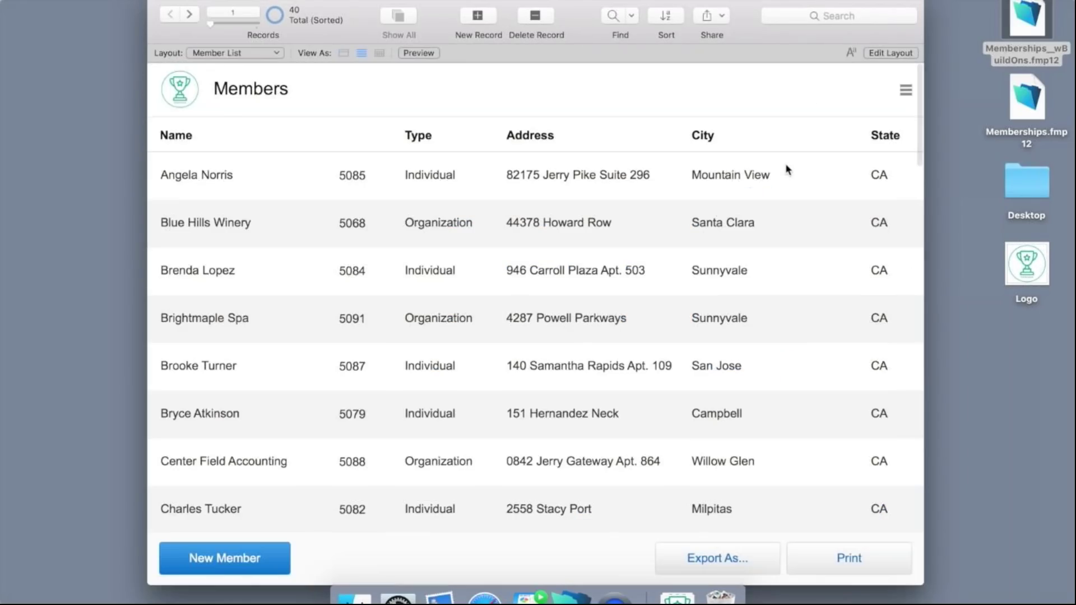
left_click(512, 176)
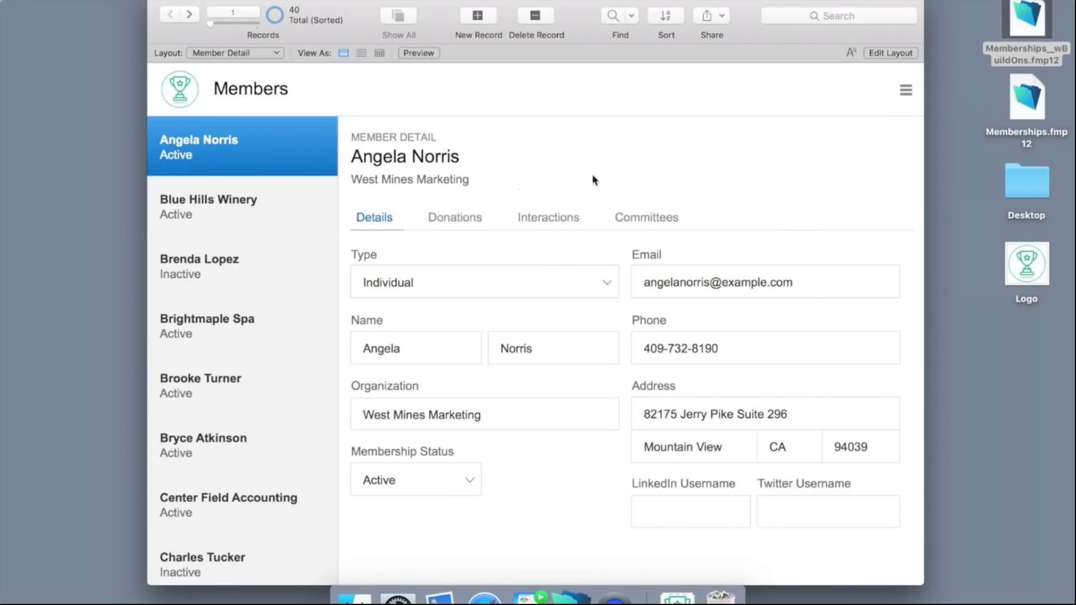
left_click(653, 216)
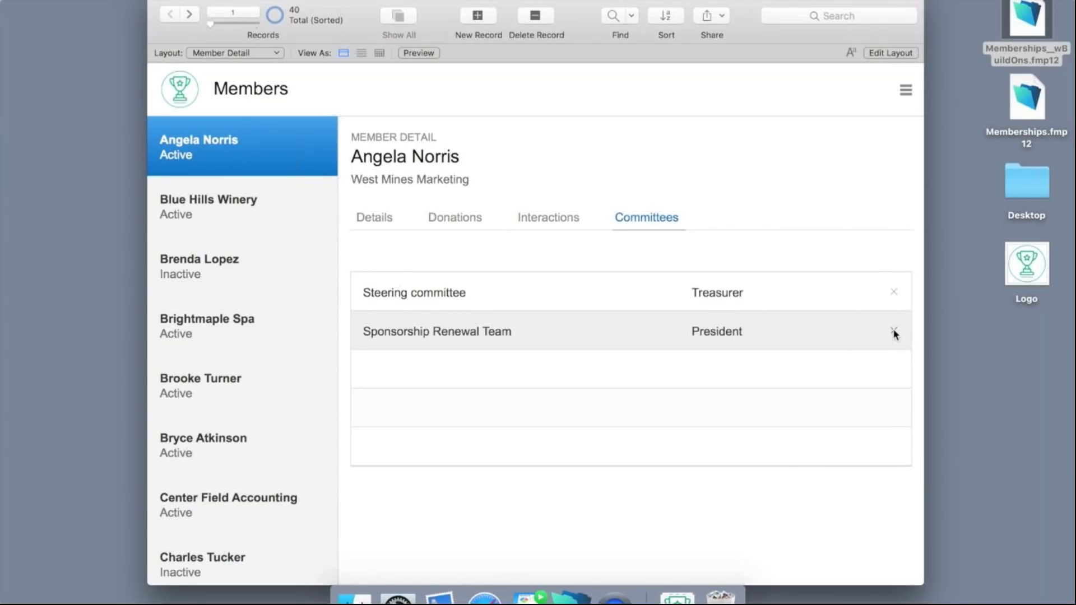
left_click(894, 332)
left_click(668, 325)
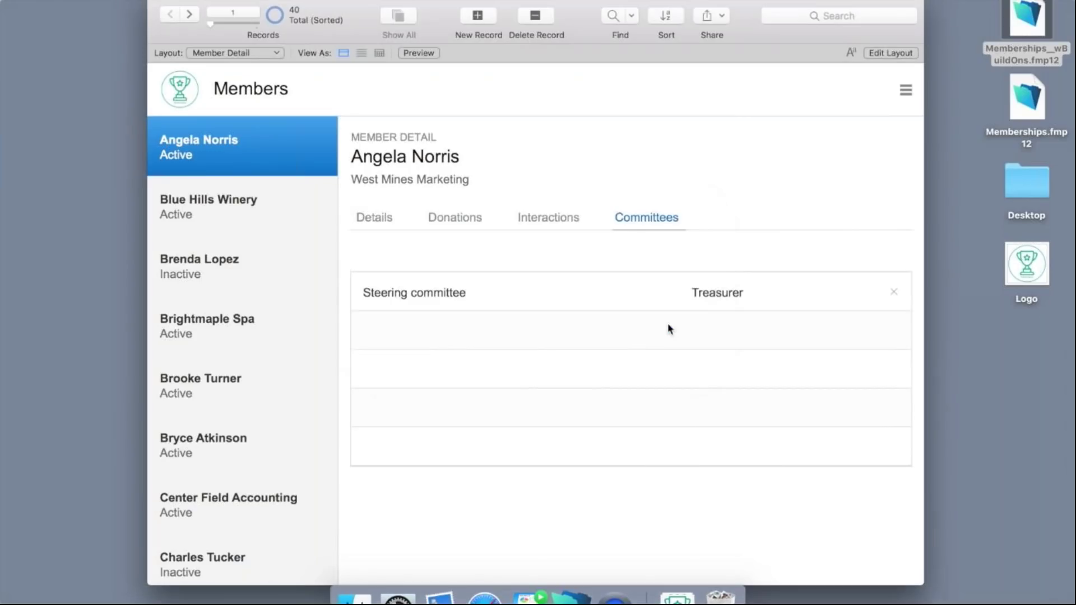
Check that Sponsorship Renewal Team now has two members, then return to the Dashboard layout.
left_click(904, 92)
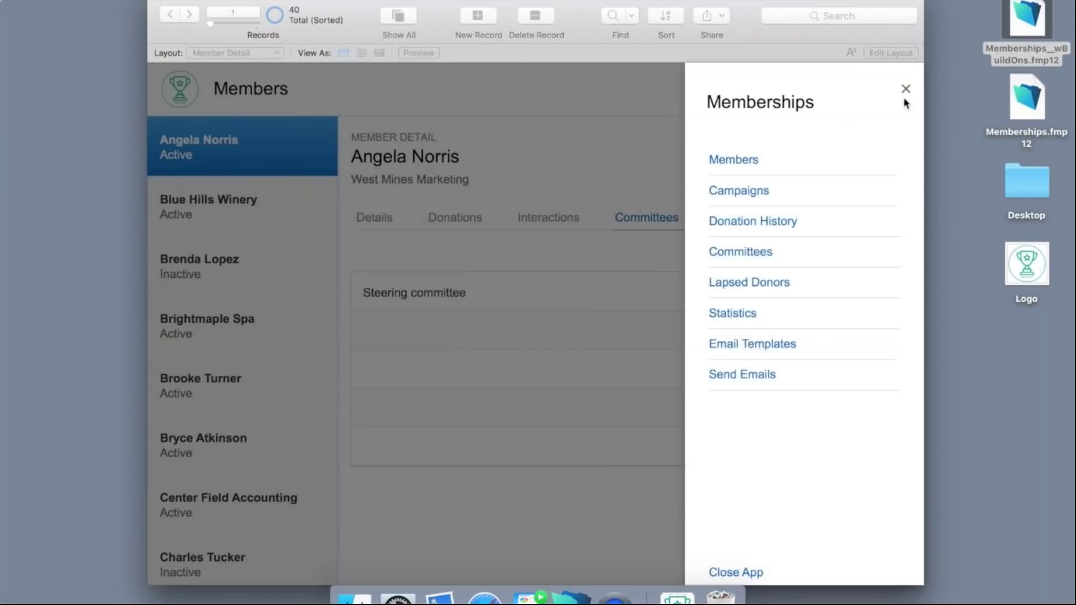
left_click(755, 252)
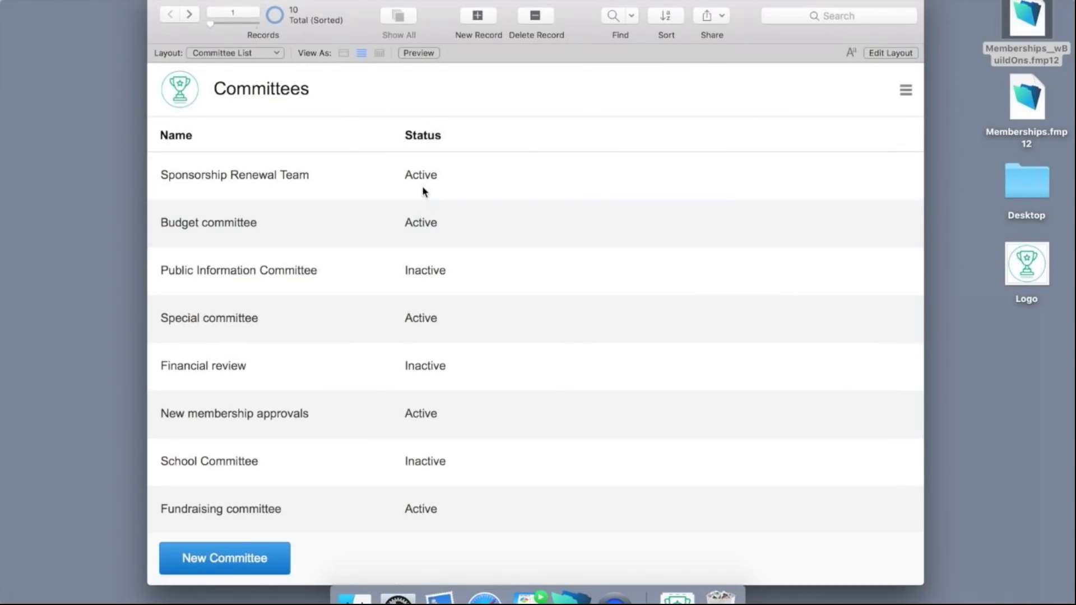
left_click(422, 191)
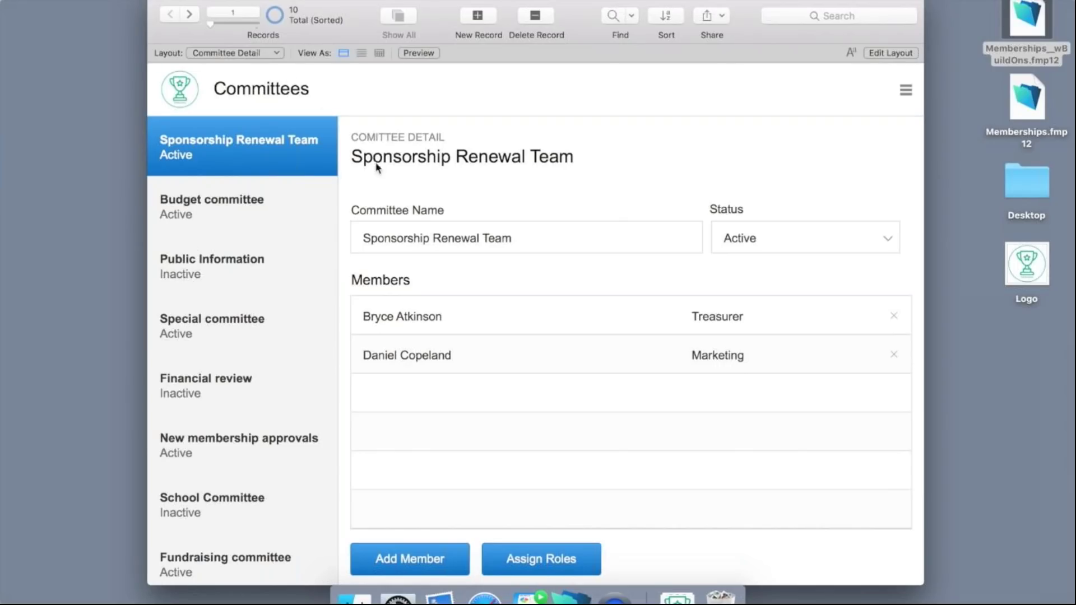
left_click(264, 54)
left_click(239, 52)
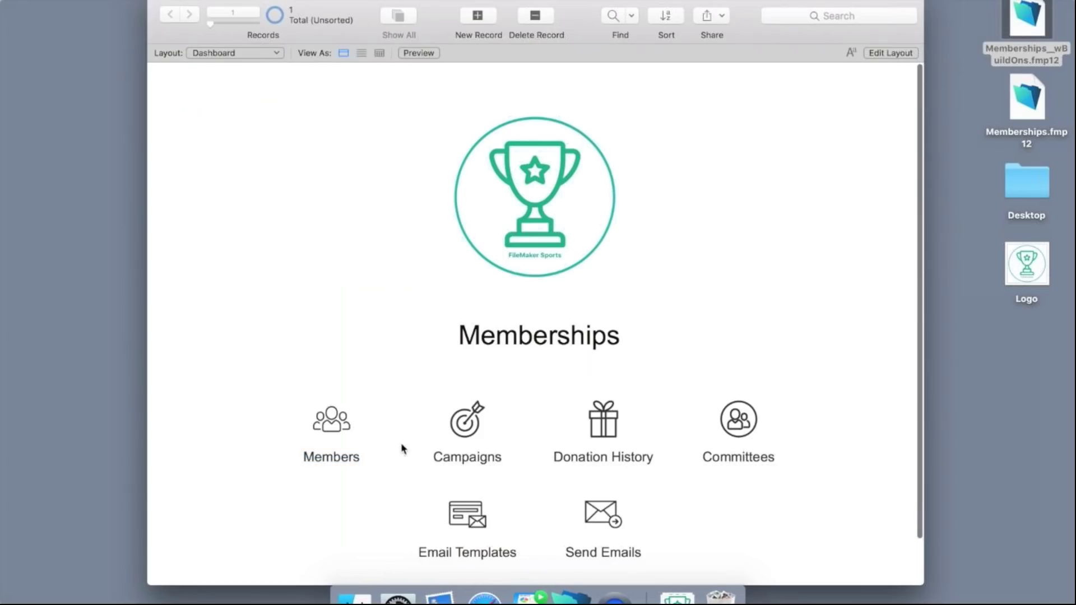
left_click(457, 527)
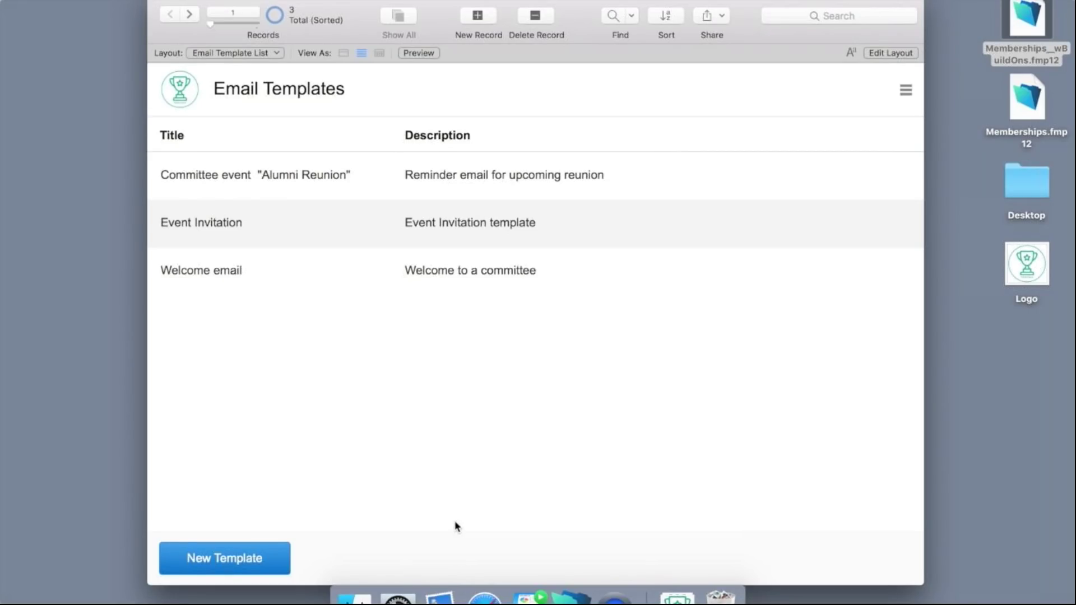
Create template 'Sponsorship Renewal Notice' for previous donors, subject 'Reminder! League opening day in one month'.
left_click(268, 557)
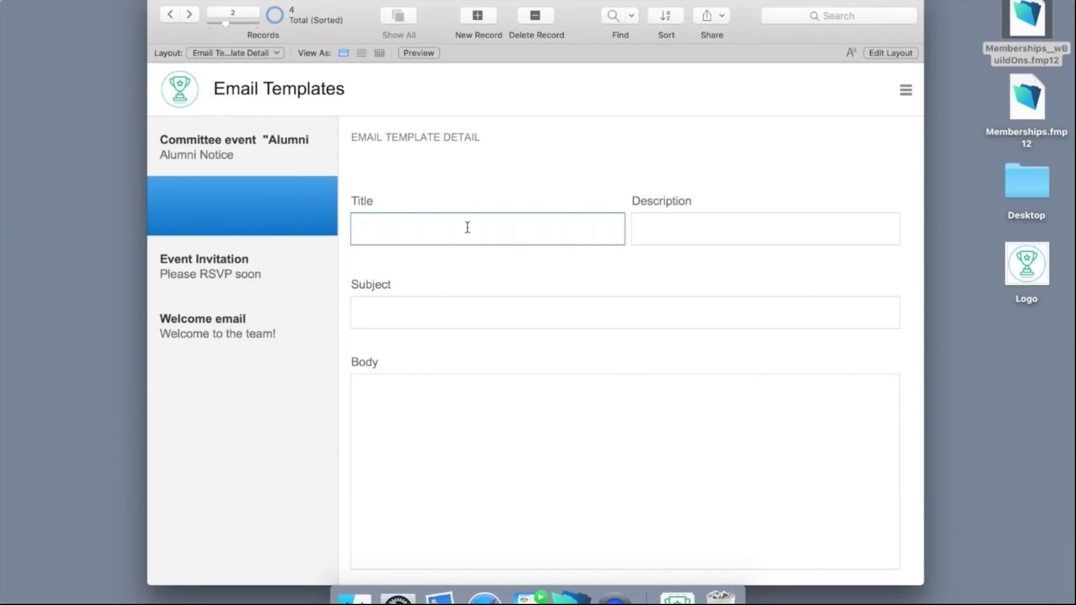
type("Sponsorship Renw")
key("BackSpace")
type("ewal")
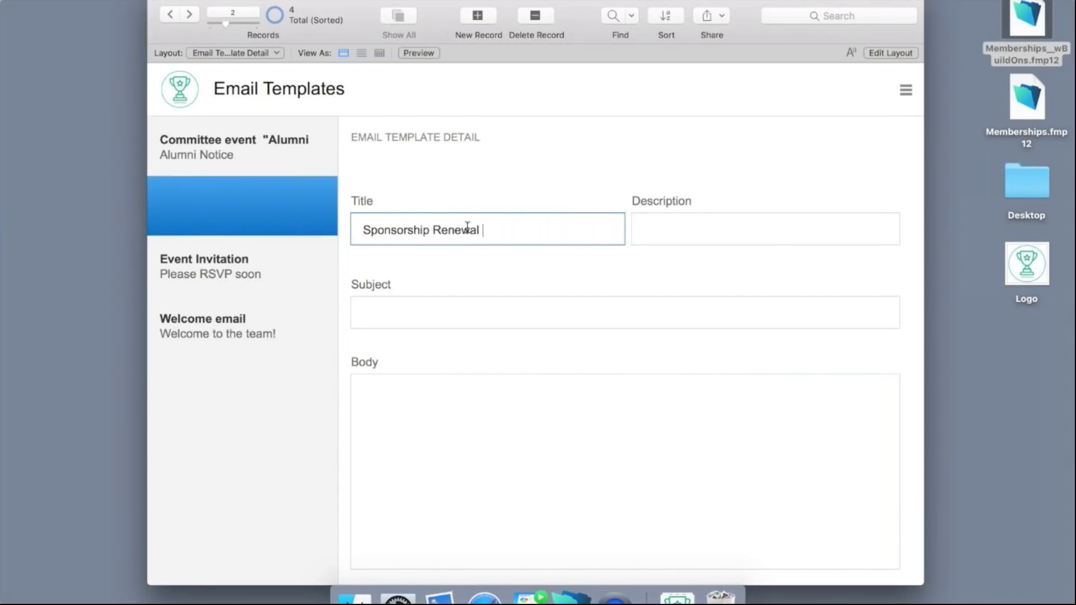
type(" Notice")
left_click(659, 227)
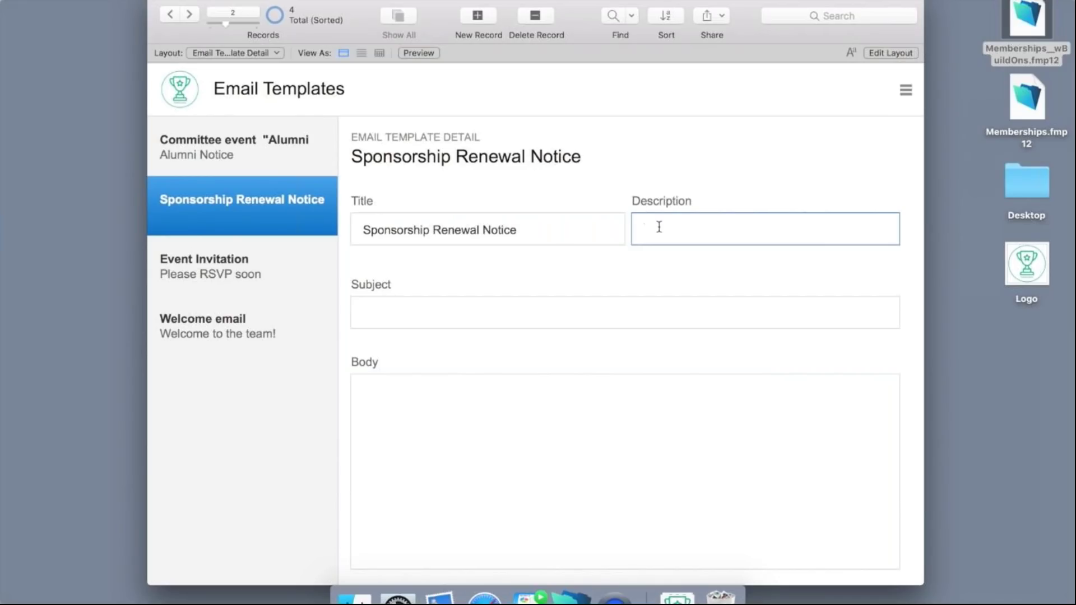
type("Renewal Notice for previou")
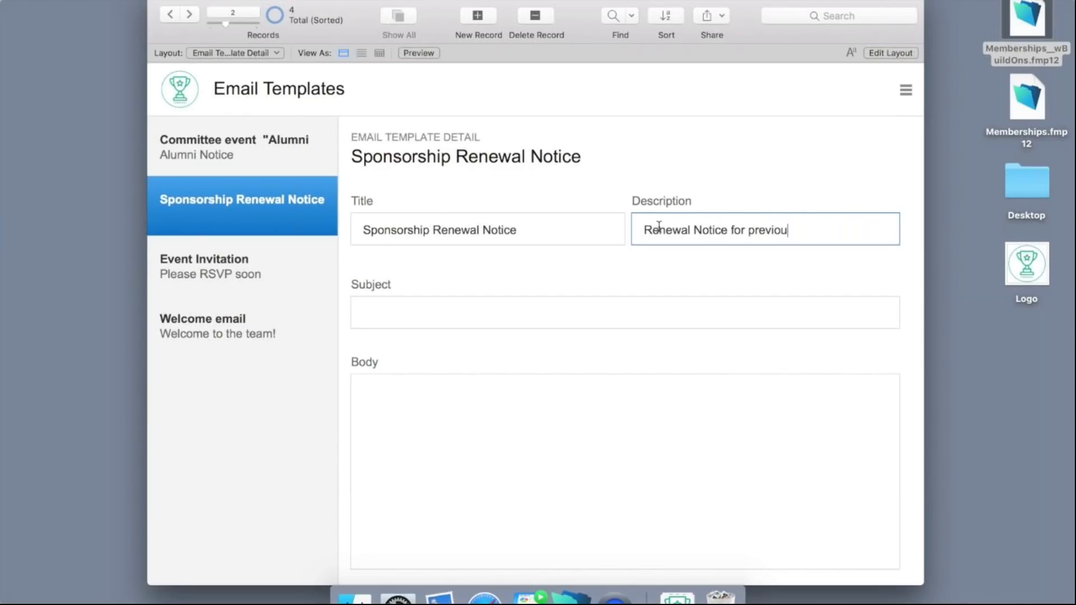
type("s donors")
left_click(493, 312)
type("Reminder!")
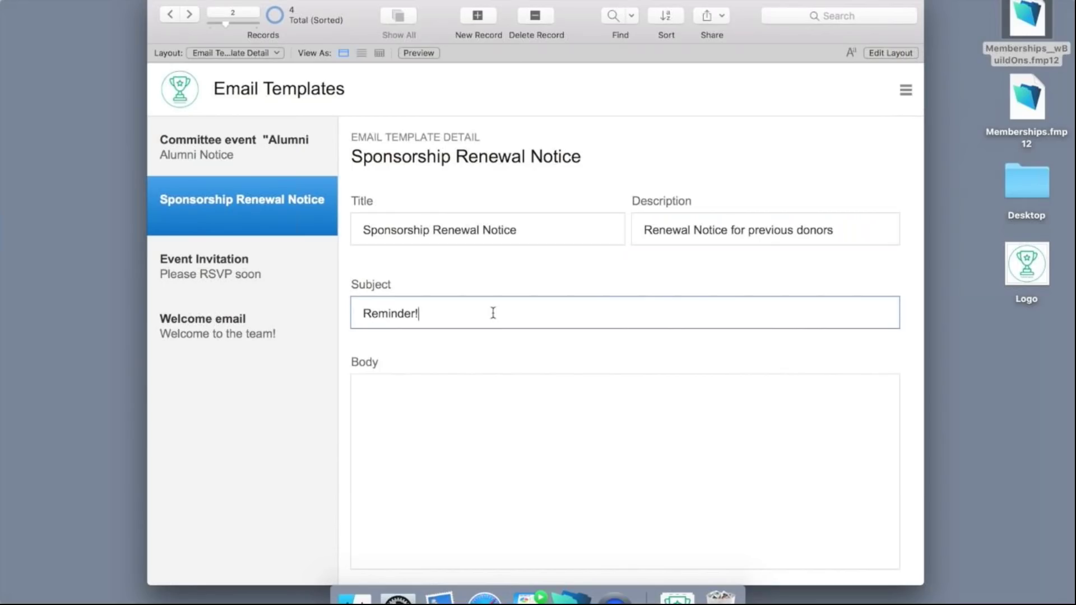
type(" League opening day in")
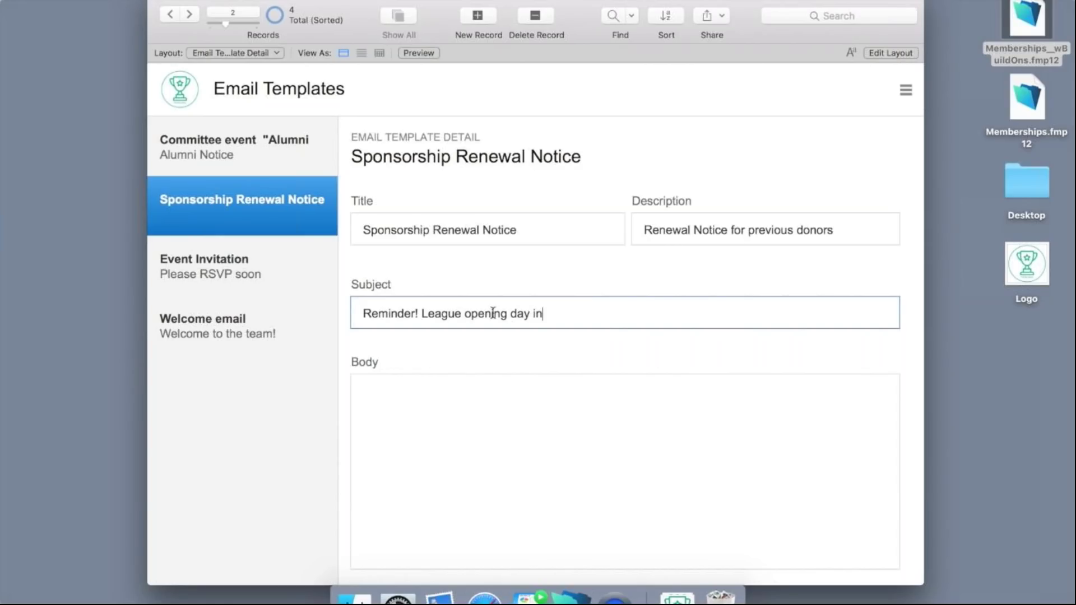
type(" one month")
Write the body thanking donors and inviting future sponsorship, then commit the template.
left_click(456, 411)
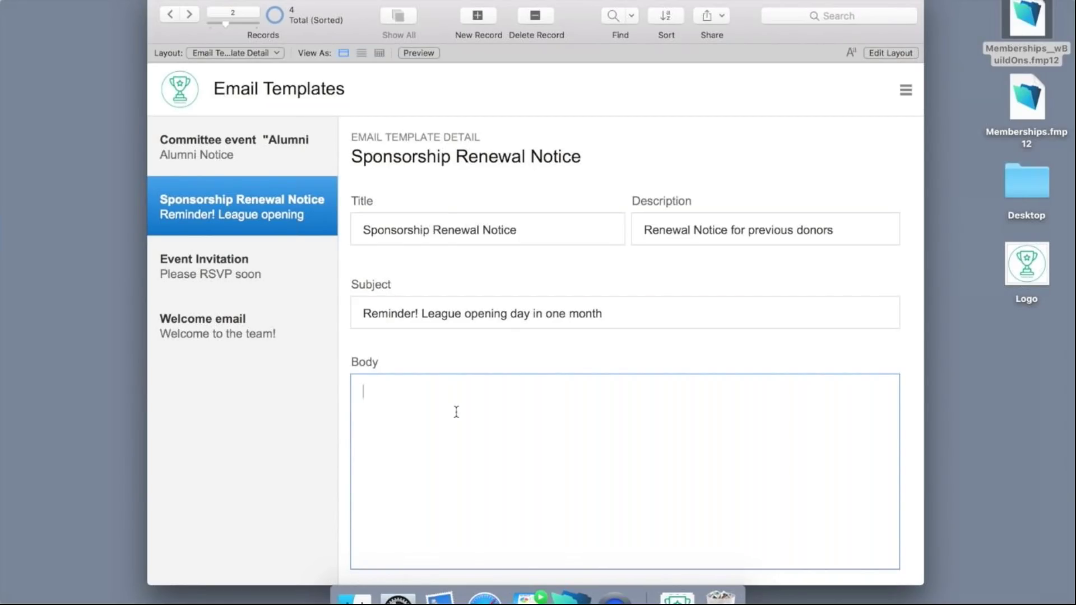
type("Thank")
key("BackSpace")
key("BackSpace")
key("BackSpace")
key("BackSpace")
type("ah")
key("BackSpace")
key("BackSpace")
type("hank you for your ")
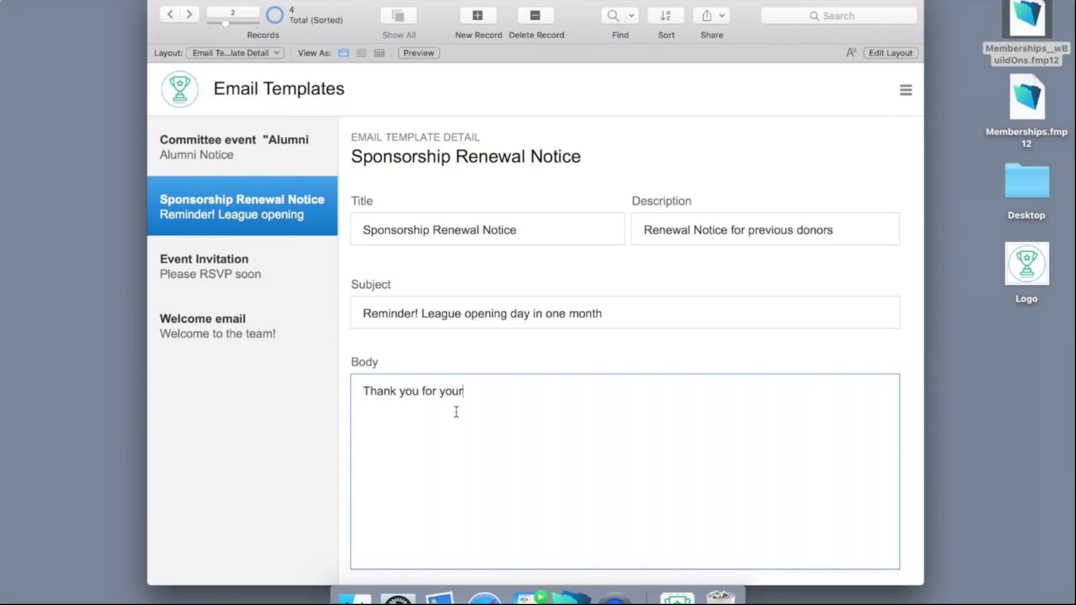
type("previous donations to our league")
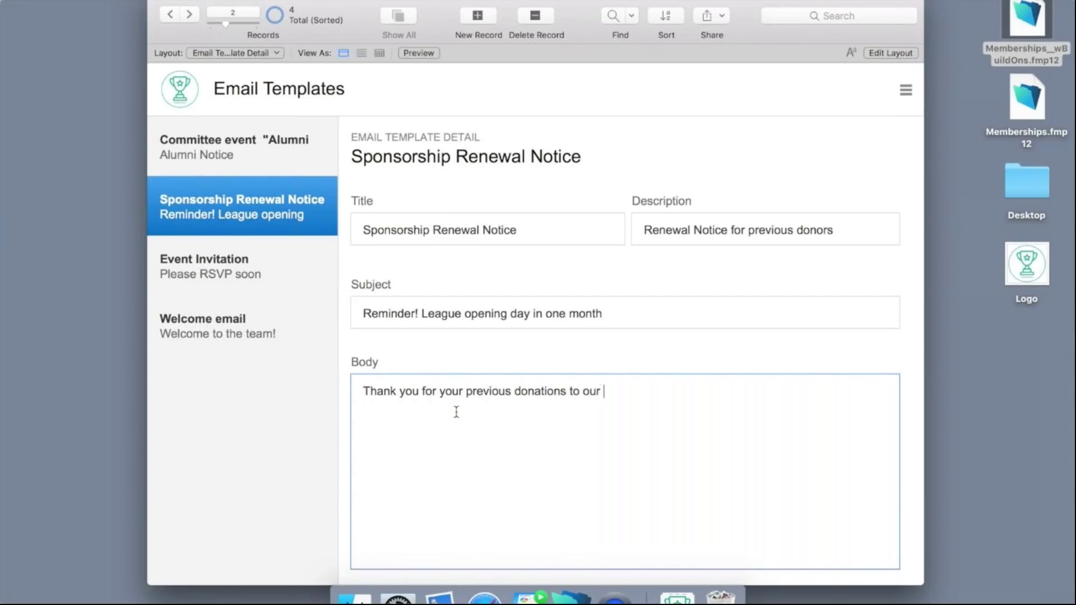
type(".  Please")
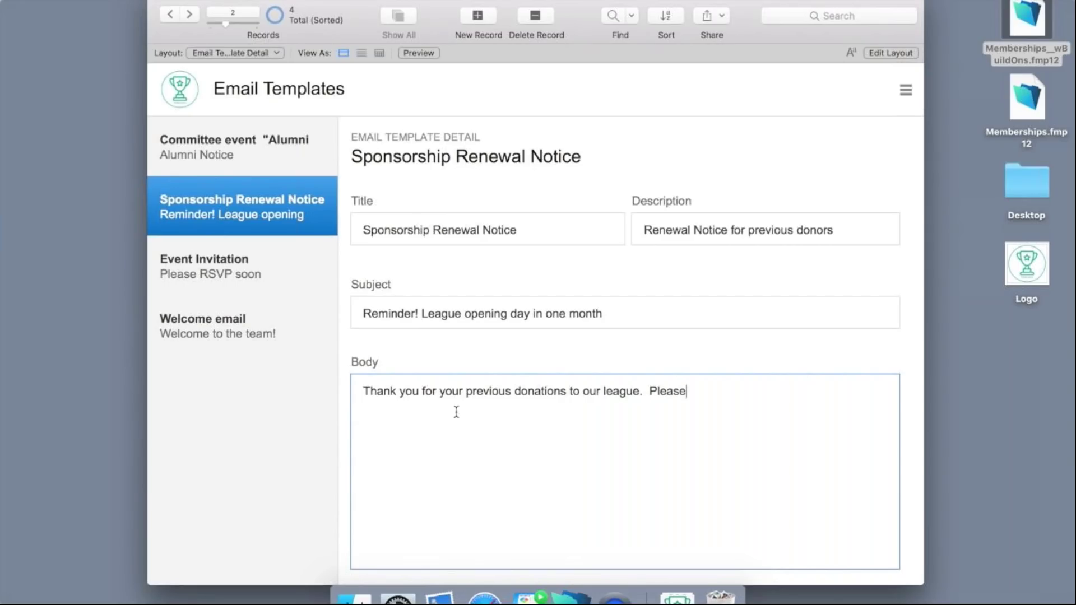
type(" contact the team for")
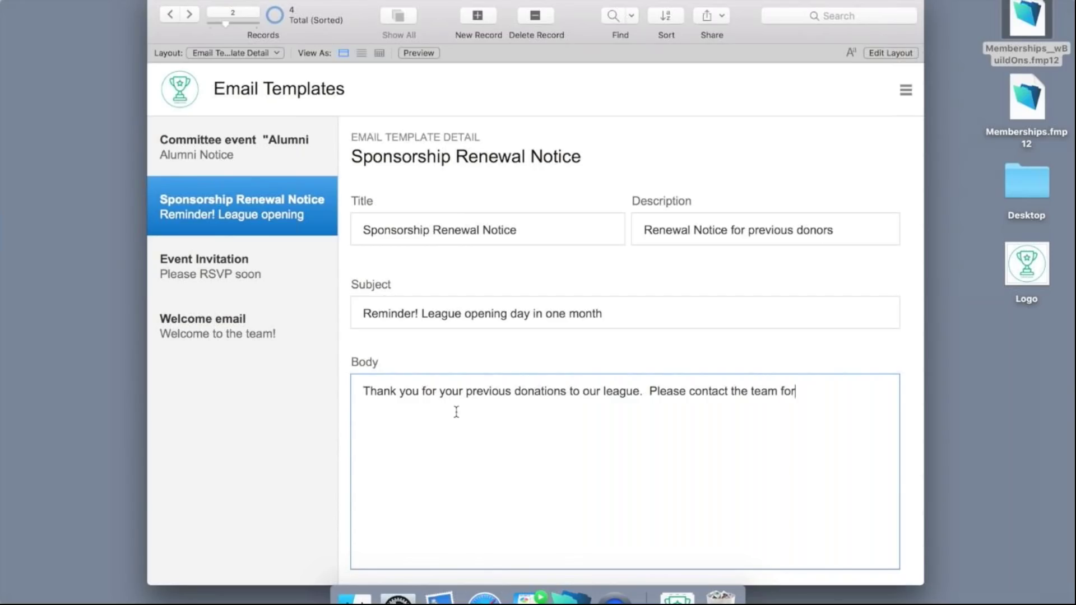
type(" future sponsorship opp")
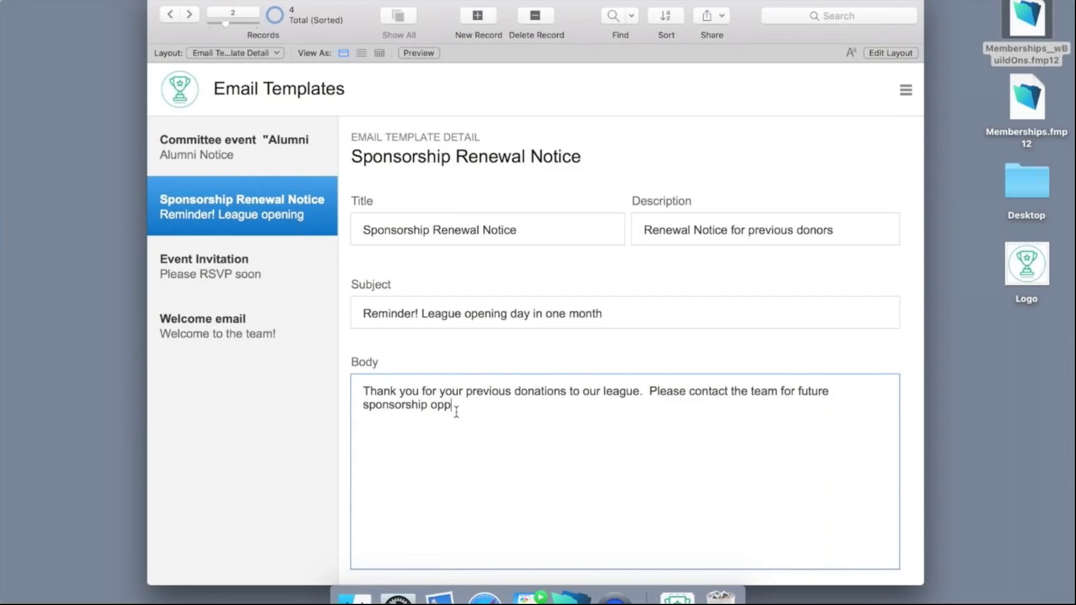
type("ortunities!")
left_click(347, 441)
scroll(345, 442, "down", 2)
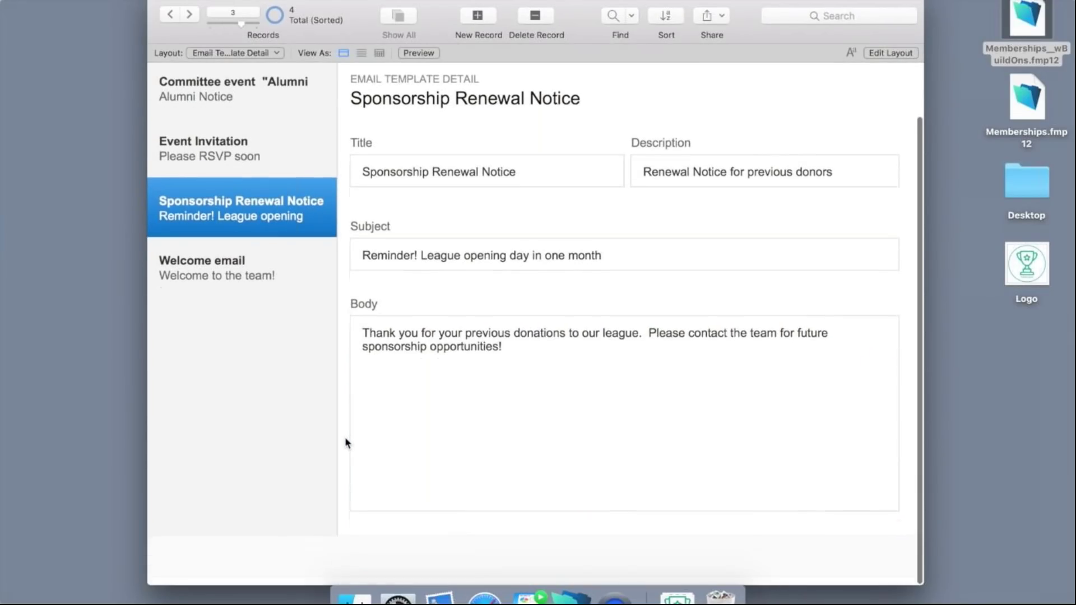
scroll(344, 443, "up", 2)
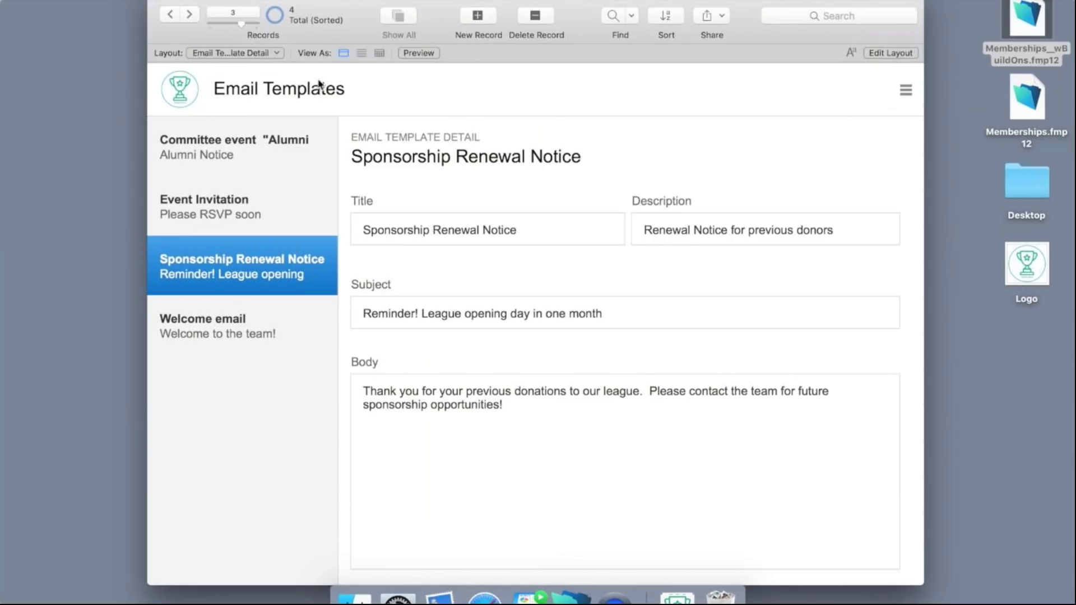
Go back to the Memberships Dashboard and open the Email Members list.
left_click(250, 53)
left_click(245, 55)
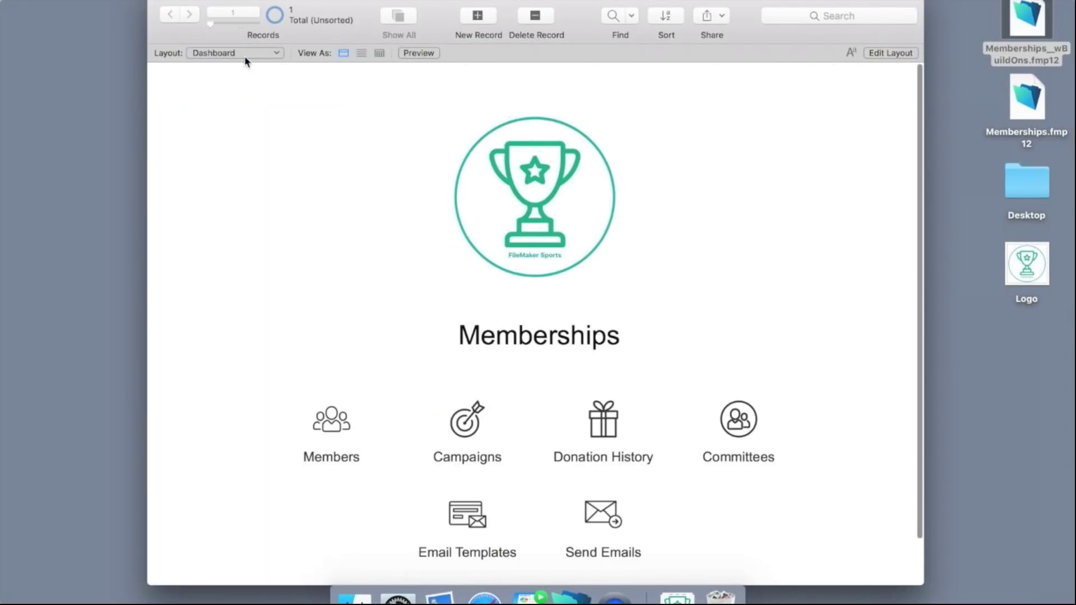
scroll(531, 512, "down", 2)
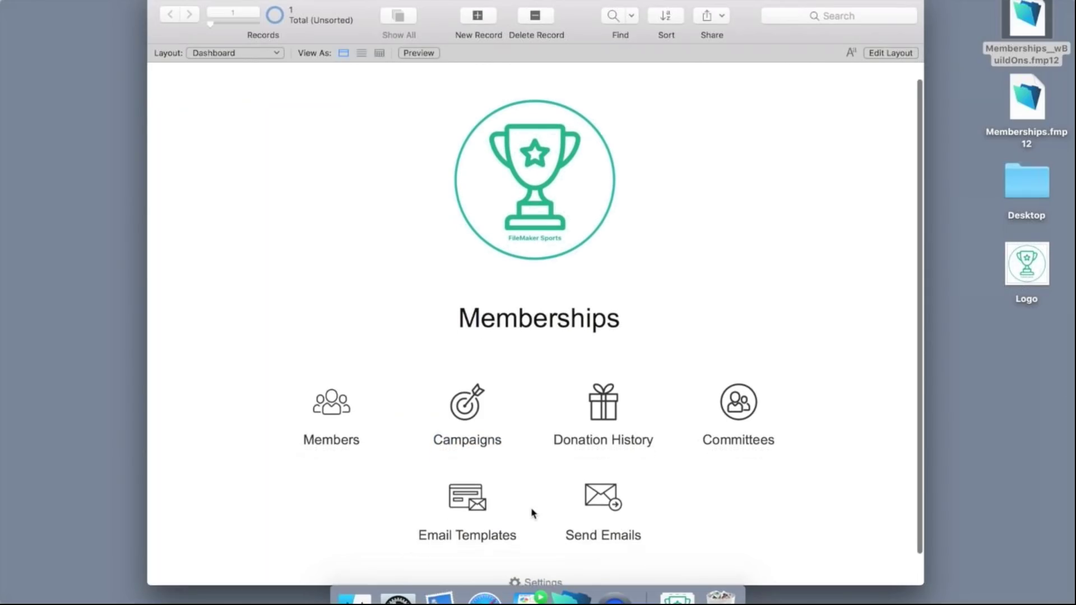
left_click(600, 499)
scroll(589, 312, "down", 15)
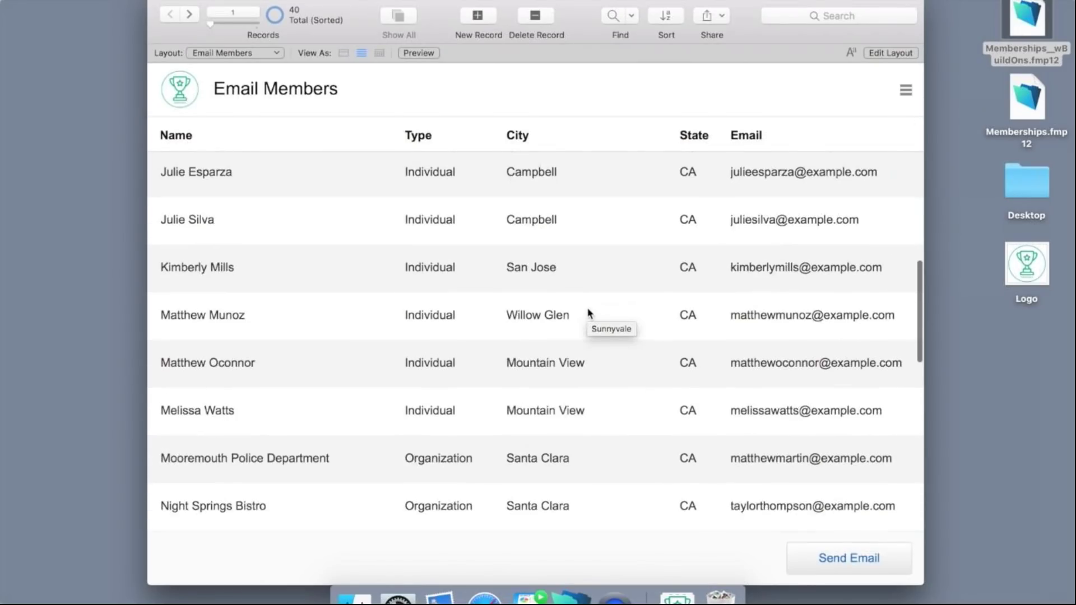
scroll(664, 259, "down", 4)
scroll(665, 259, "up", 12)
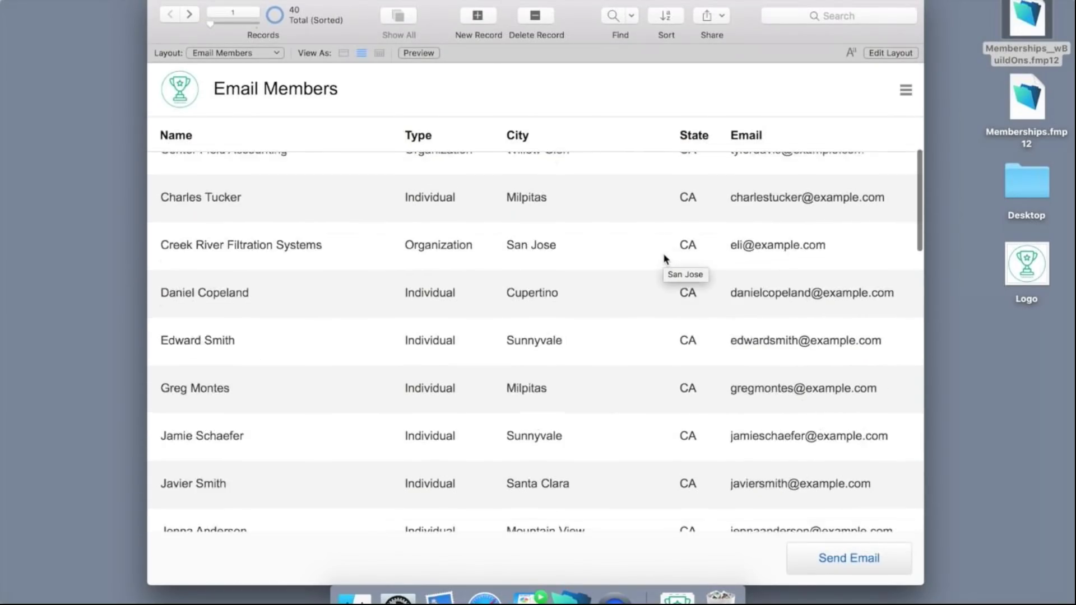
scroll(665, 259, "up", 7)
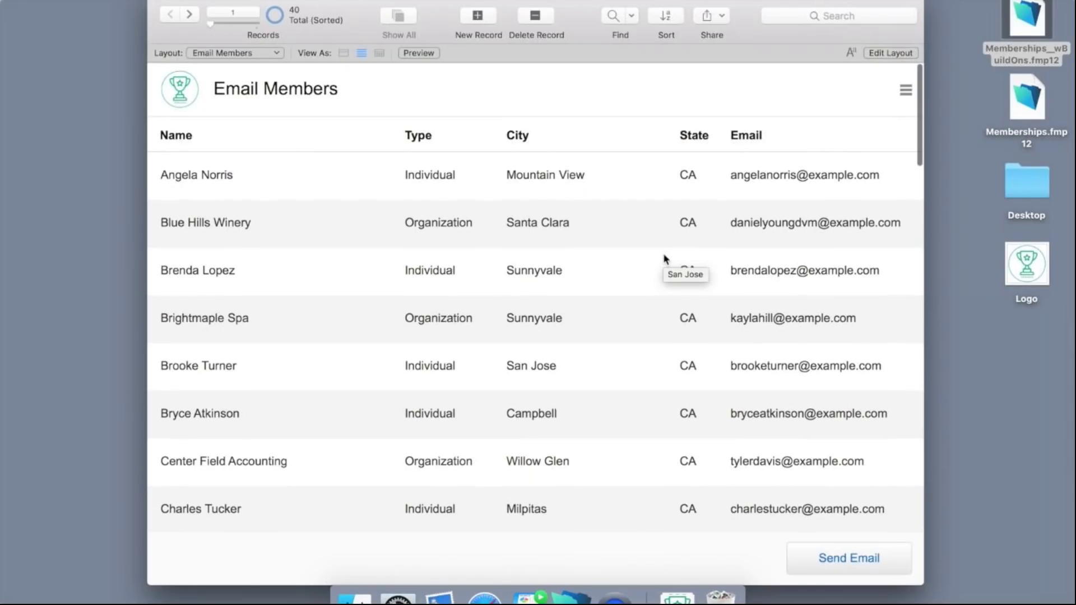
Find members whose City is Santa Clara, leaving 7 of 40.
left_click(611, 18)
left_click(540, 171)
type("santa")
type("clara")
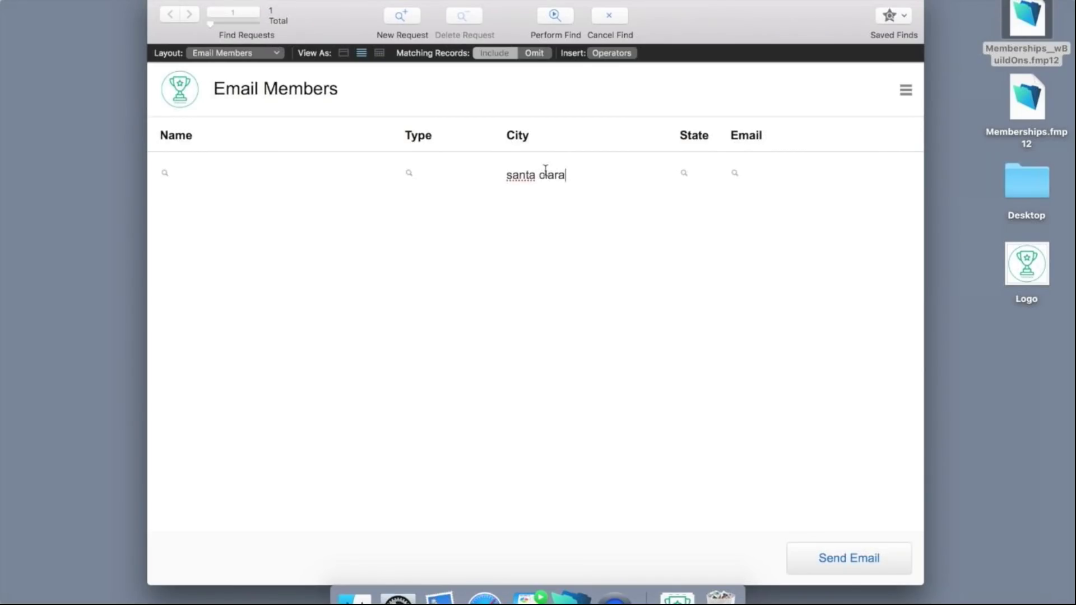
left_click(563, 25)
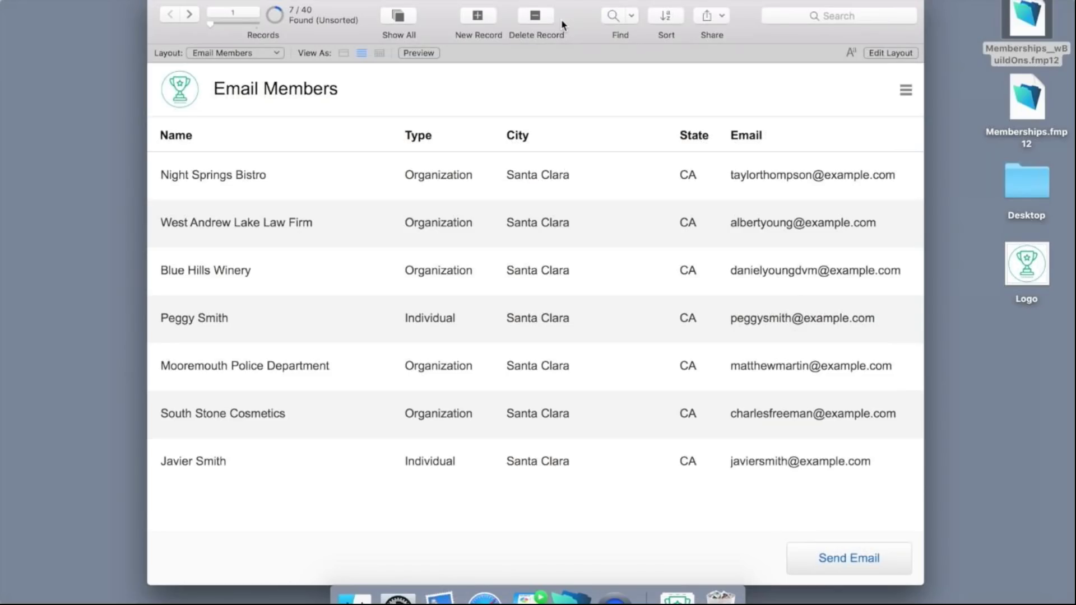
Send the Sponsorship Renewal Notice template to the 7 found members as a Mail draft.
left_click(844, 559)
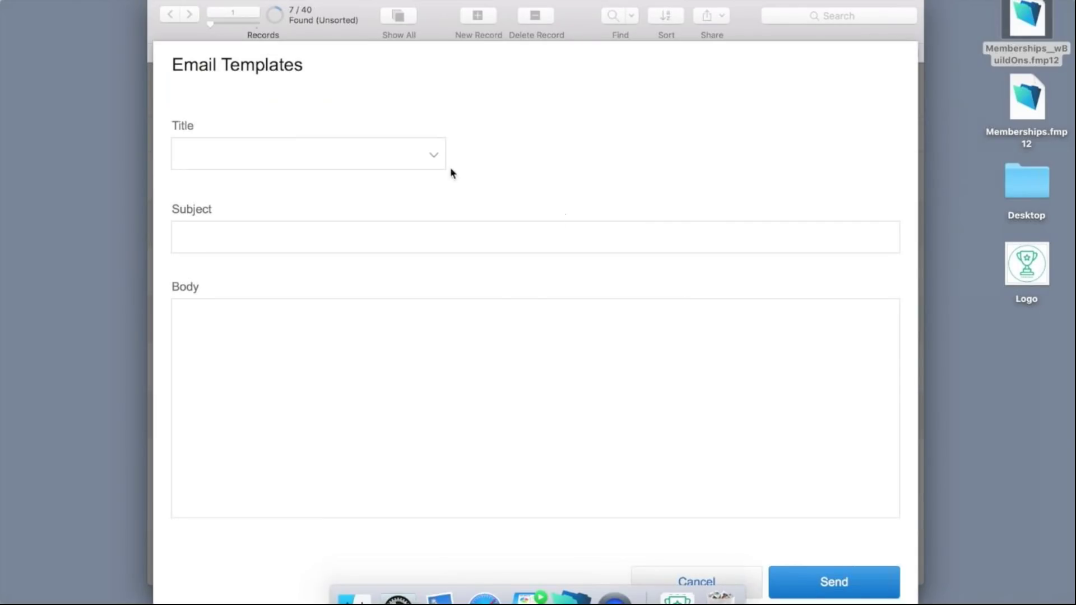
left_click(434, 159)
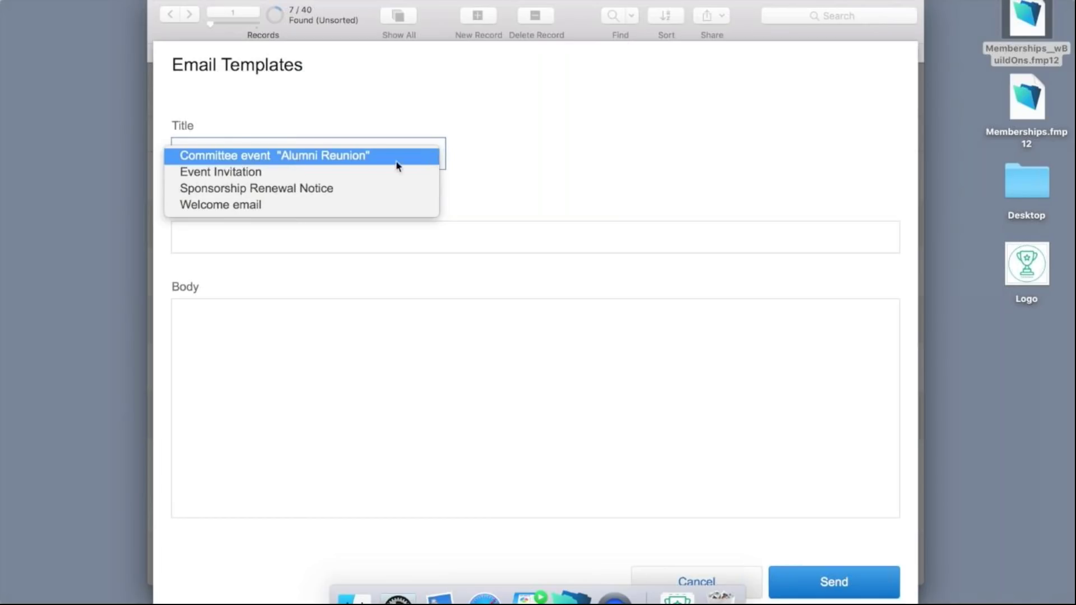
left_click(300, 193)
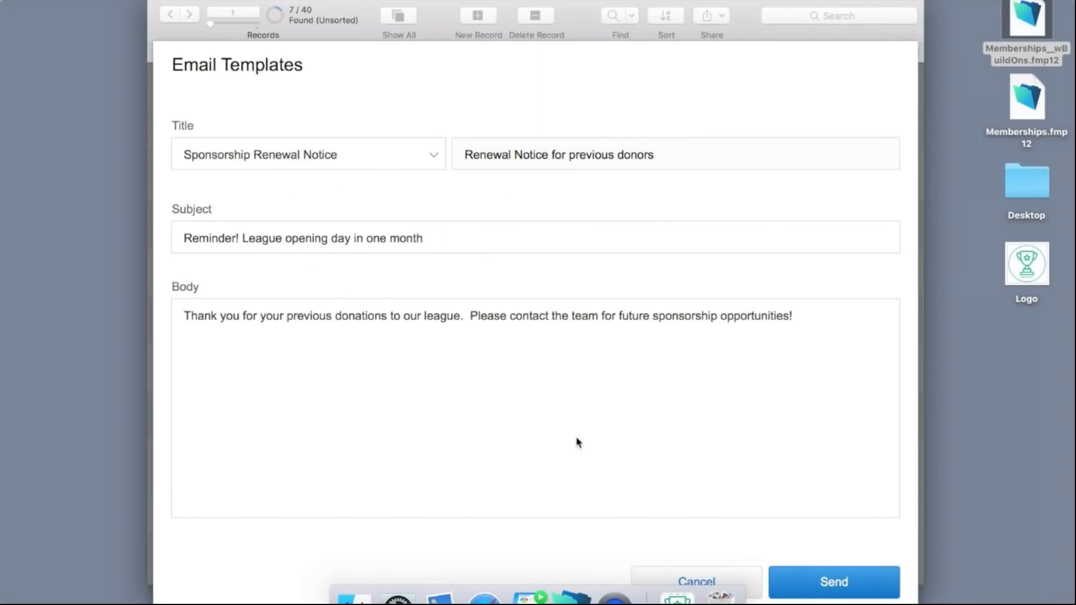
left_click(822, 584)
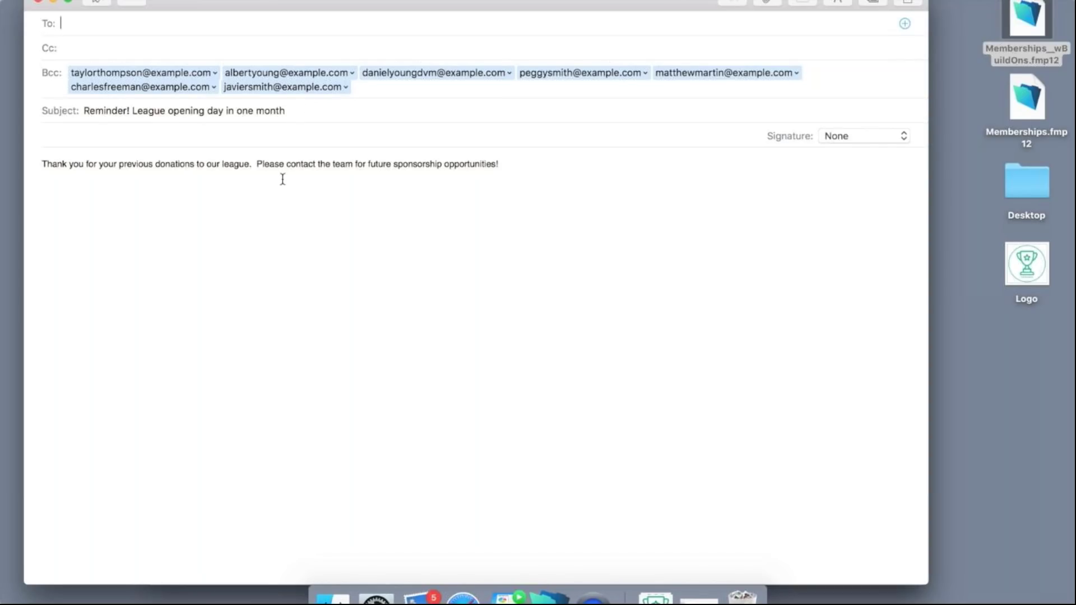
left_click_drag(254, 2, 434, 26)
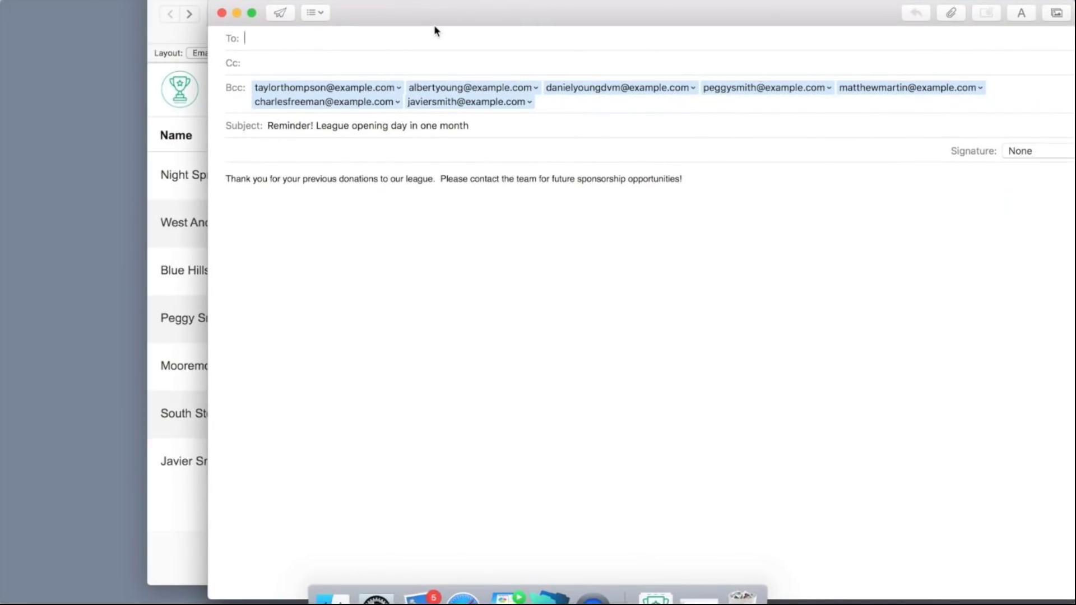